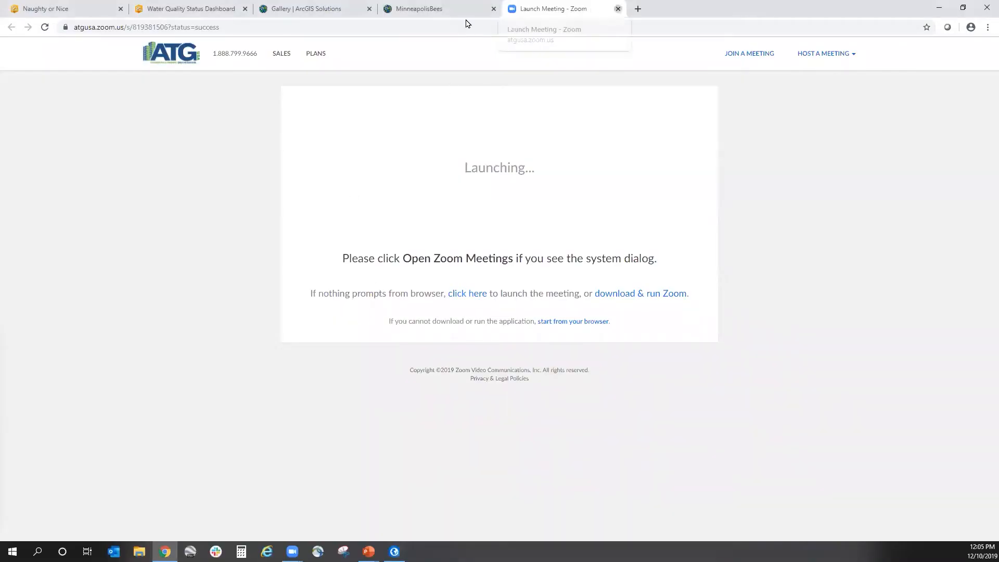
# Close the Zoom launch page and zoom the Naughty or Nice dashboard's World Behavior Map in on the Vancouver and Washington area.
pyautogui.click(616, 9)
pyautogui.click(105, 8)
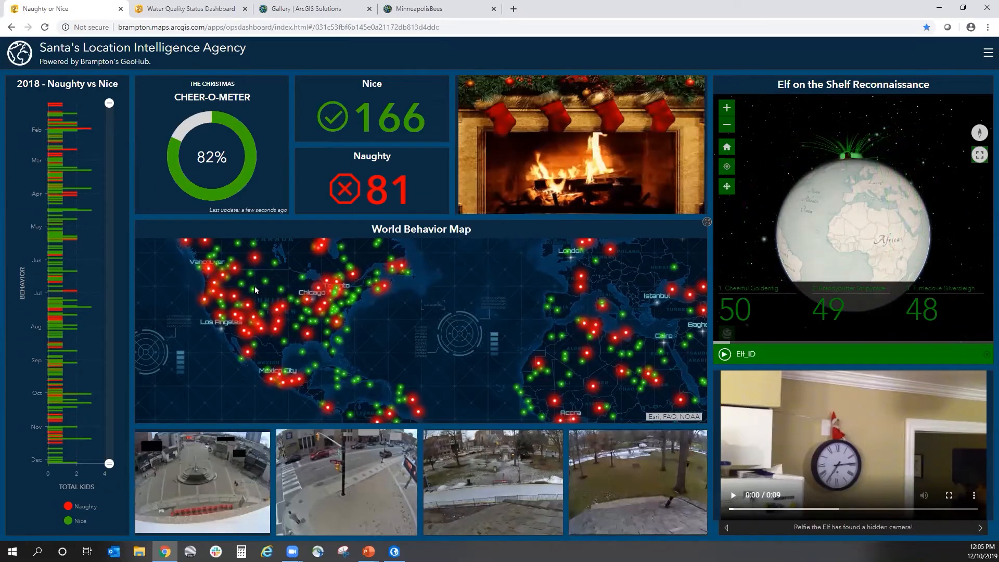
pyautogui.moveTo(287, 291); pyautogui.dragTo(309, 313)
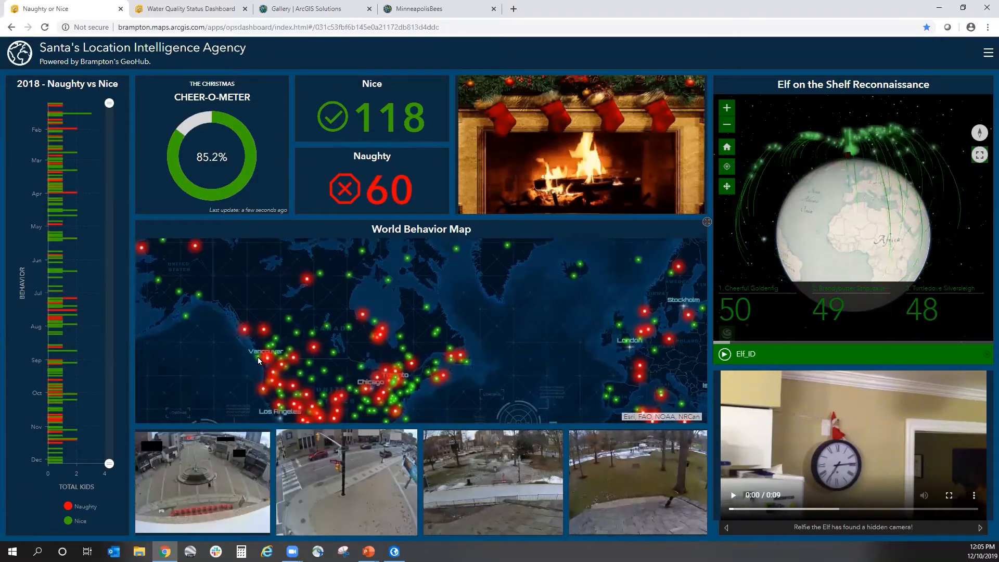
pyautogui.scroll(4, 262, 363)
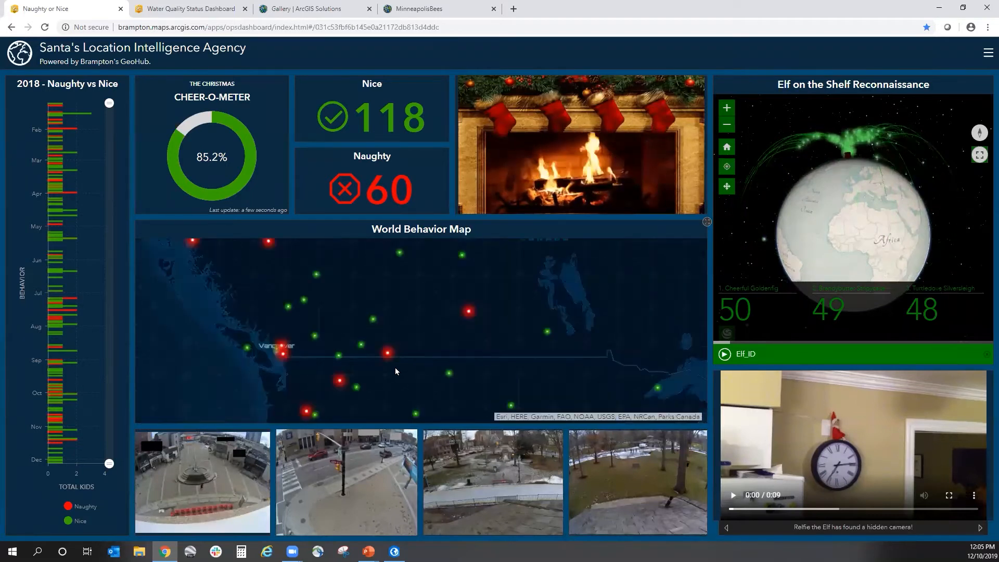
pyautogui.moveTo(377, 343); pyautogui.dragTo(361, 321)
pyautogui.scroll(1, 303, 348)
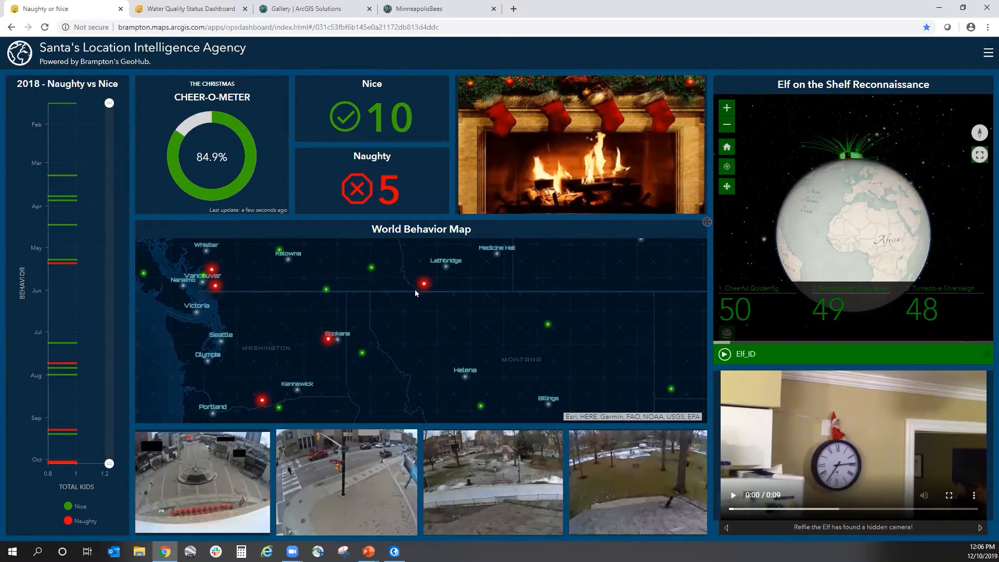
# Recentre the World Behavior Map on Minnesota and play the Elf on the Shelf hidden-camera video.
pyautogui.moveTo(65, 365)
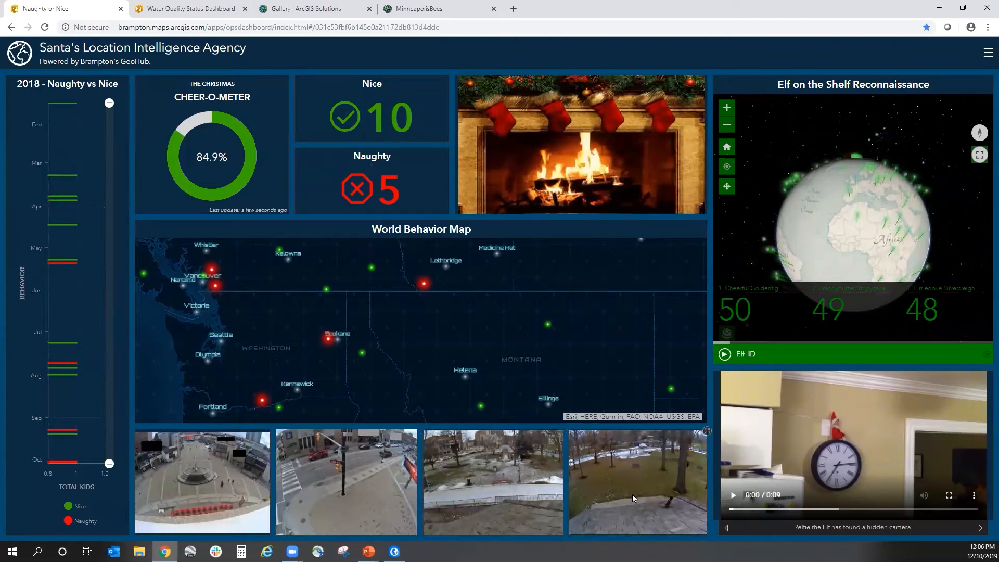
pyautogui.moveTo(466, 343); pyautogui.dragTo(485, 322)
pyautogui.scroll(-1, 487, 325)
pyautogui.moveTo(611, 332); pyautogui.dragTo(381, 317)
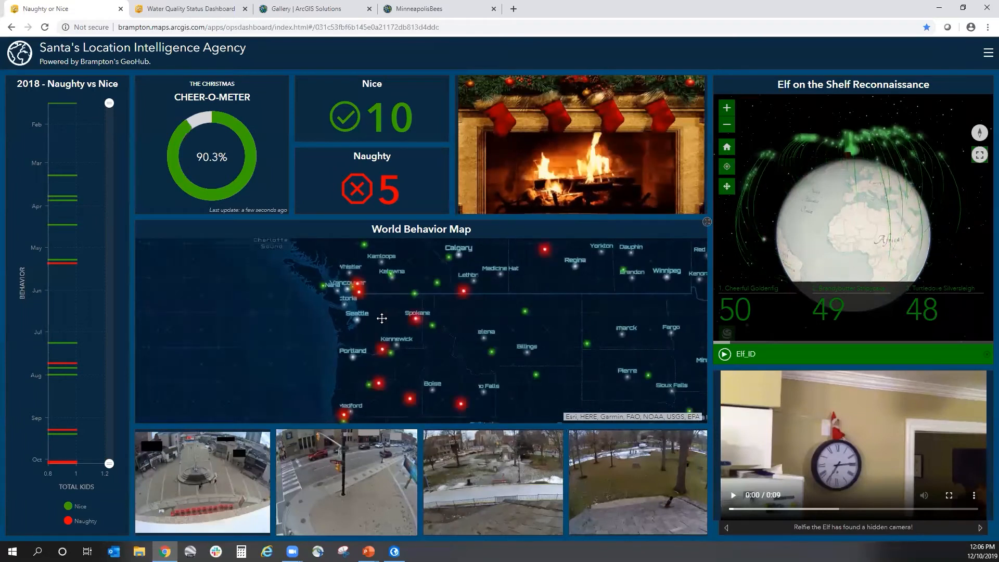
pyautogui.scroll(1, 495, 342)
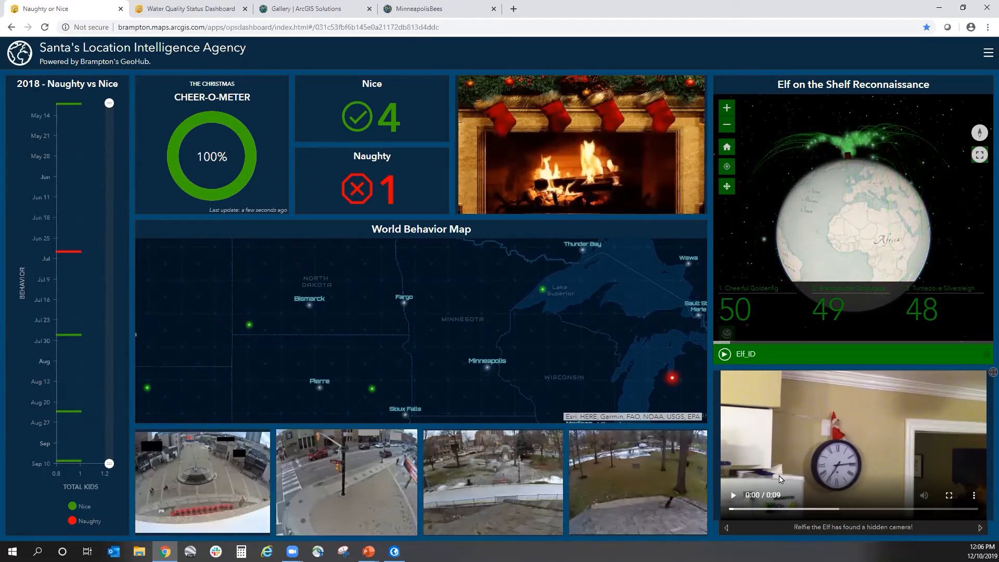
pyautogui.click(732, 496)
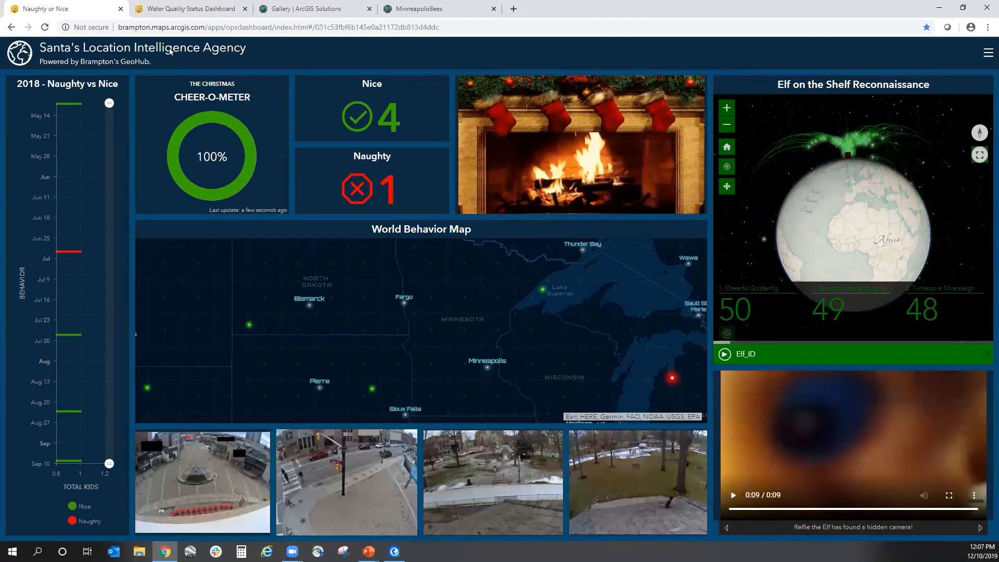
# Open the Water Quality Status Dashboard and zoom its map in on the Gaithersburg and Rockville area.
pyautogui.click(188, 12)
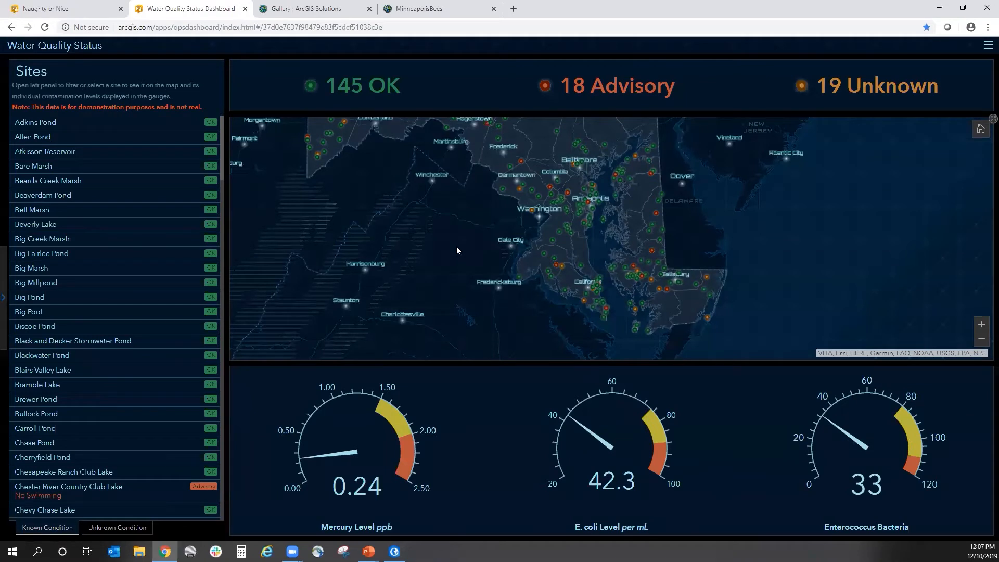
pyautogui.moveTo(458, 250); pyautogui.dragTo(516, 283)
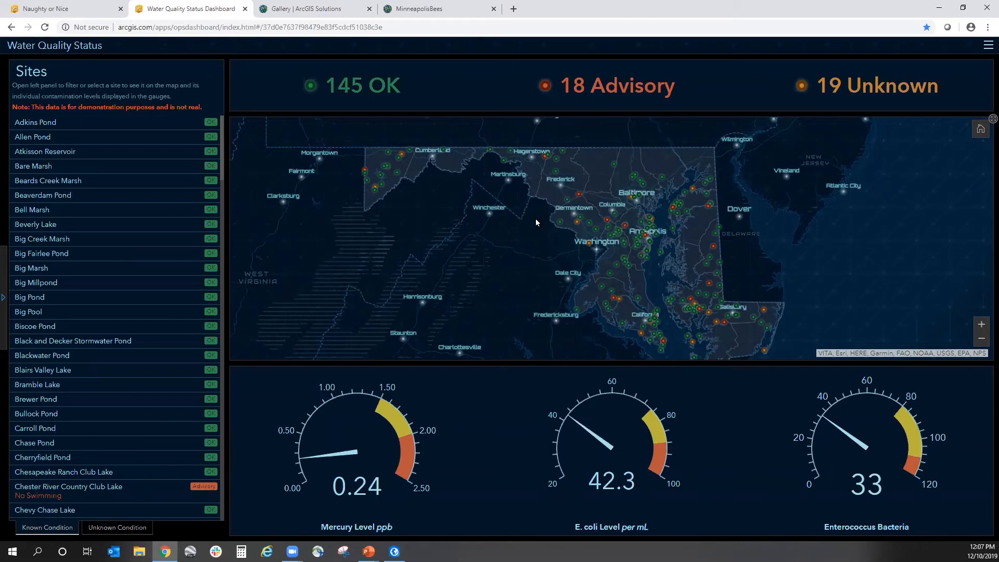
pyautogui.scroll(3, 523, 264)
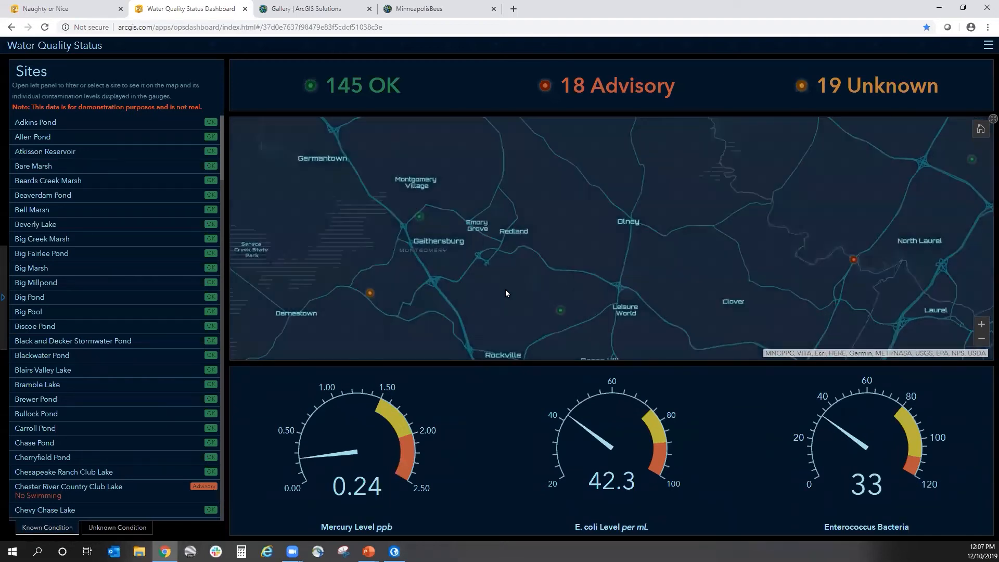
pyautogui.moveTo(505, 289); pyautogui.dragTo(495, 258)
pyautogui.scroll(-3, 495, 258)
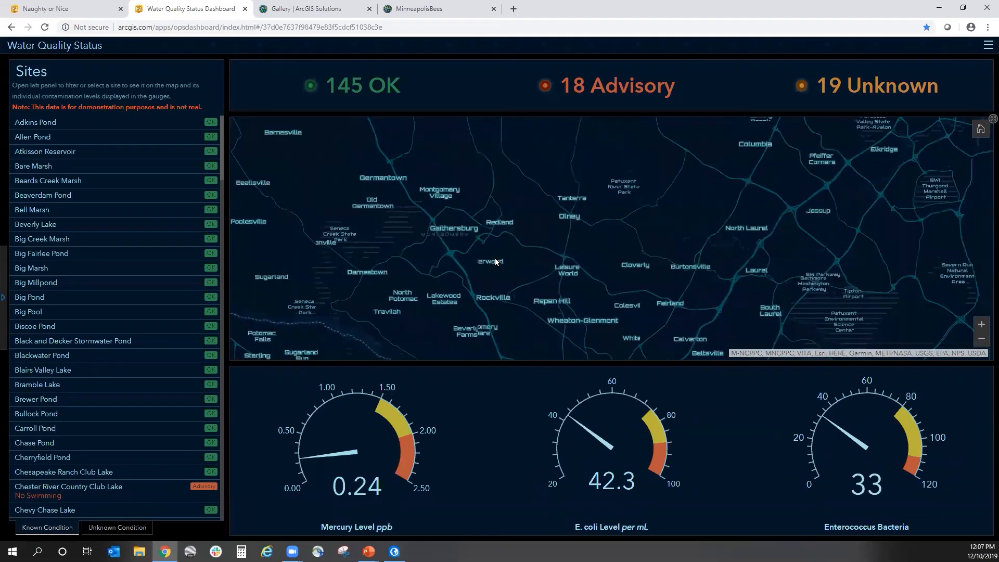
pyautogui.scroll(-2, 495, 259)
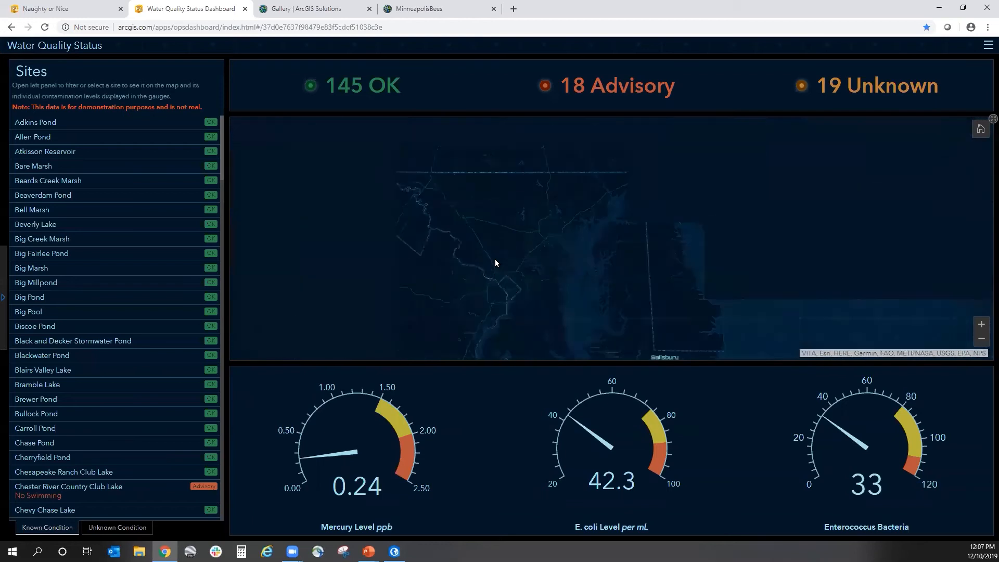
pyautogui.scroll(2, 502, 264)
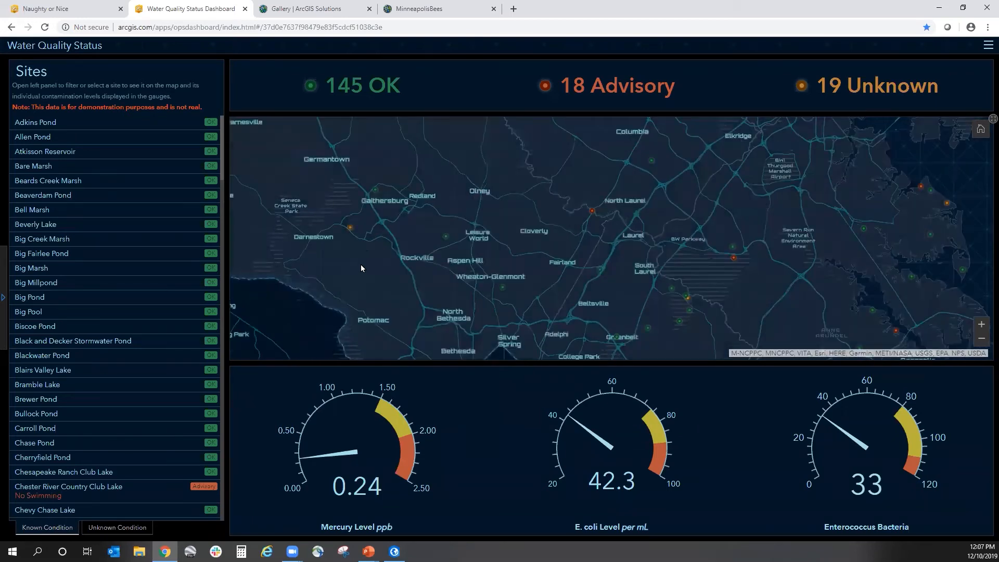
# Review the water quality attributes of the orange site near Darnestown and close its pop-up.
pyautogui.click(350, 227)
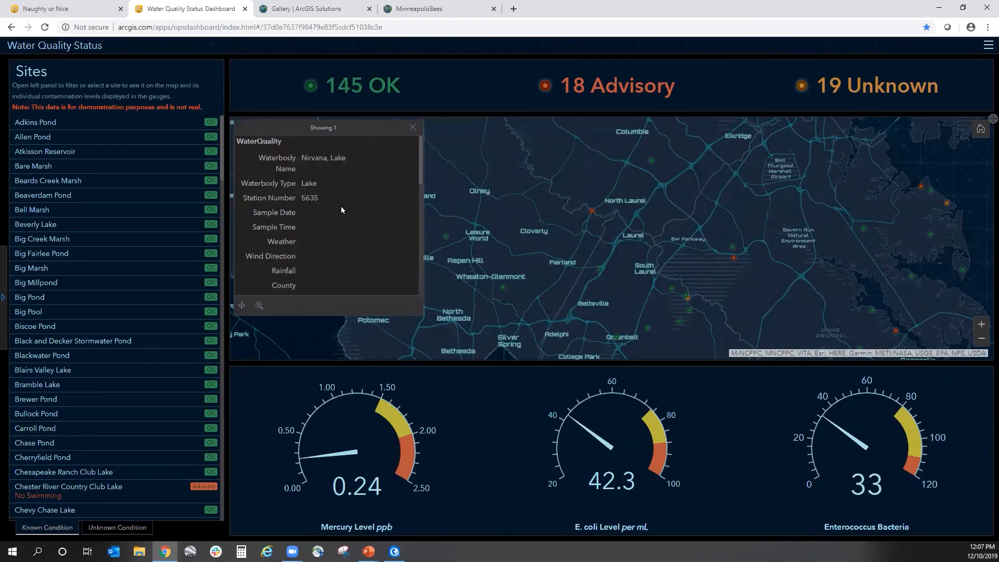
pyautogui.scroll(-10, 341, 209)
pyautogui.scroll(-10, 300, 164)
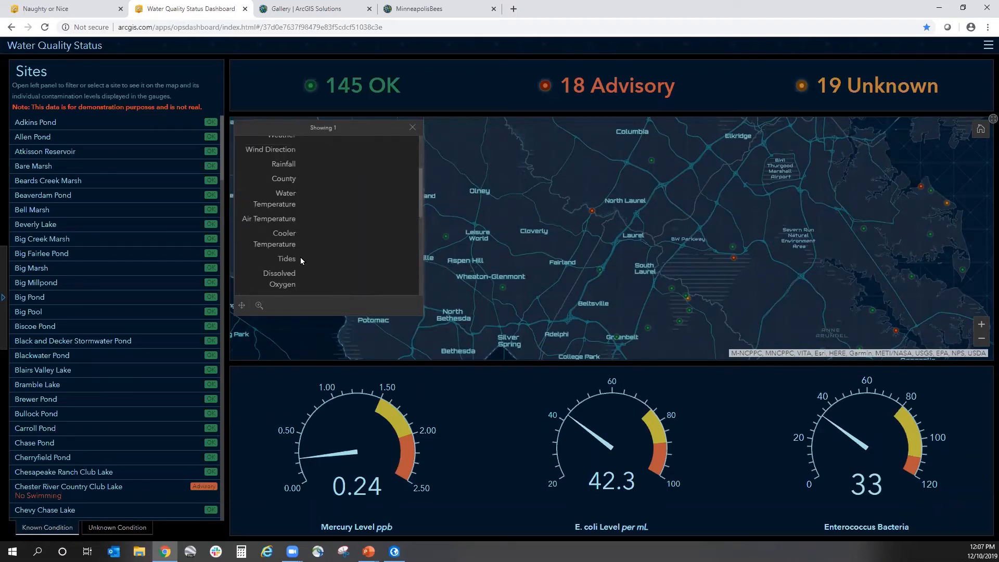
pyautogui.scroll(3, 361, 201)
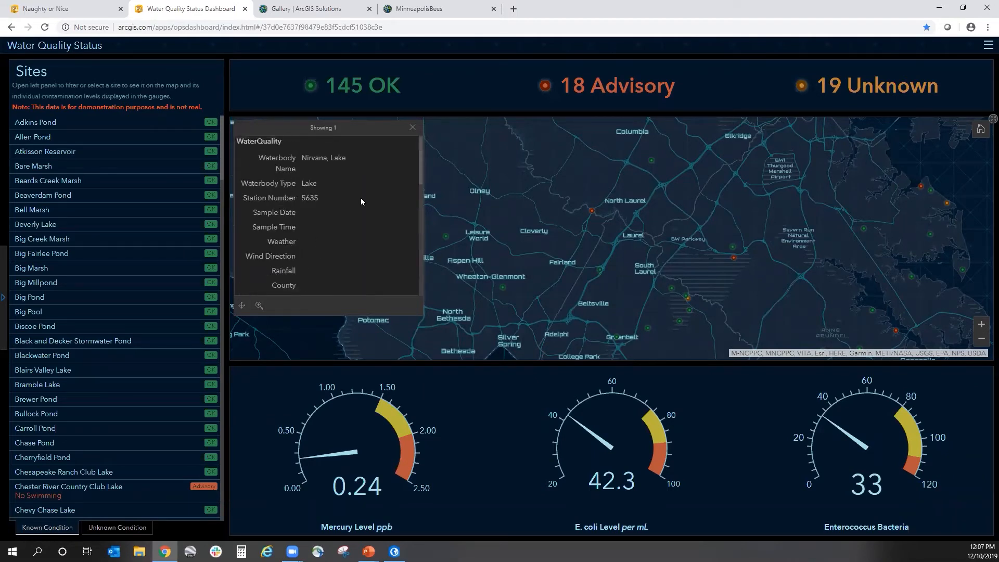
pyautogui.click(411, 129)
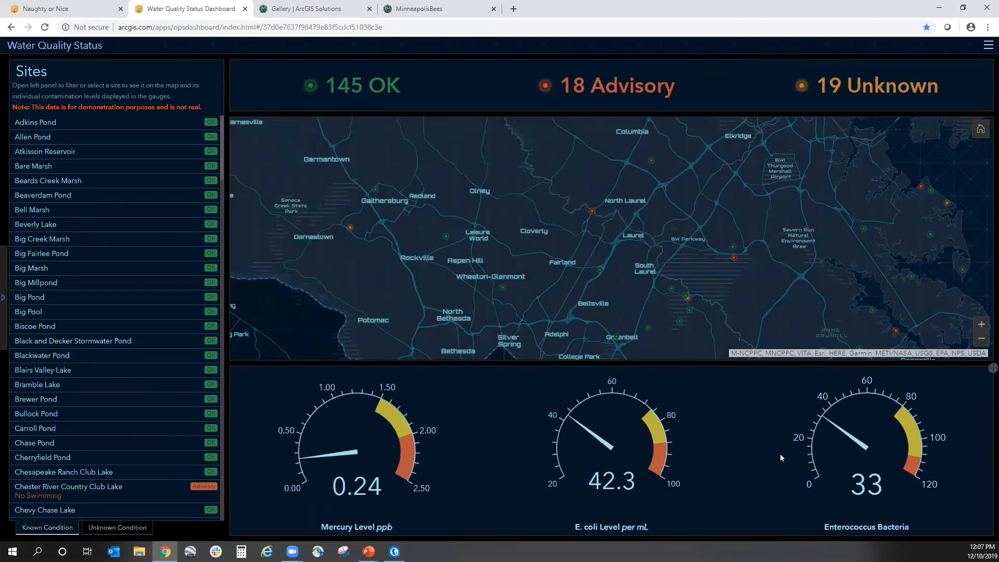
# Select Big Pond in the sites list to show its contamination gauges, and explore the map around it.
pyautogui.scroll(-2, 121, 281)
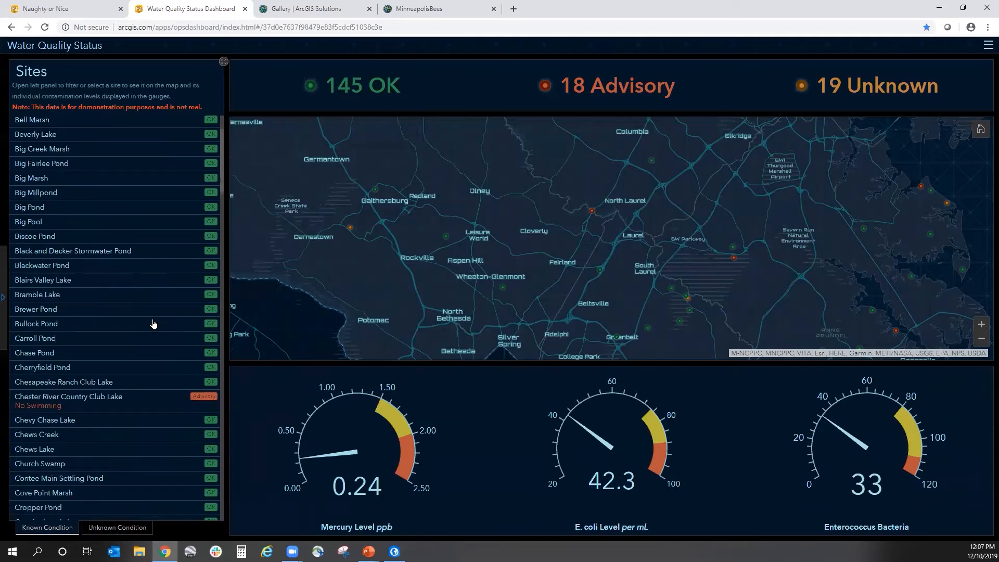
pyautogui.click(117, 313)
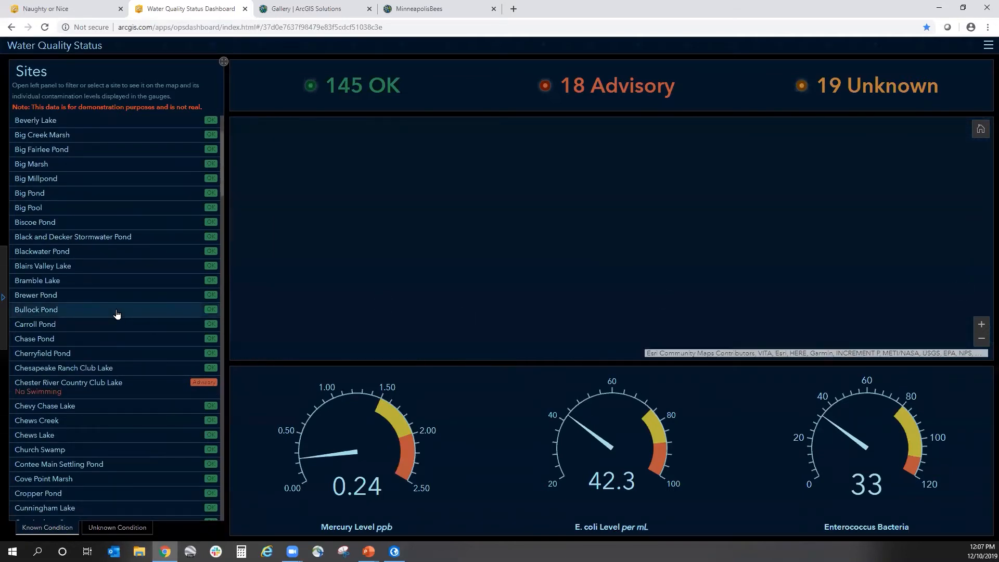
pyautogui.click(121, 200)
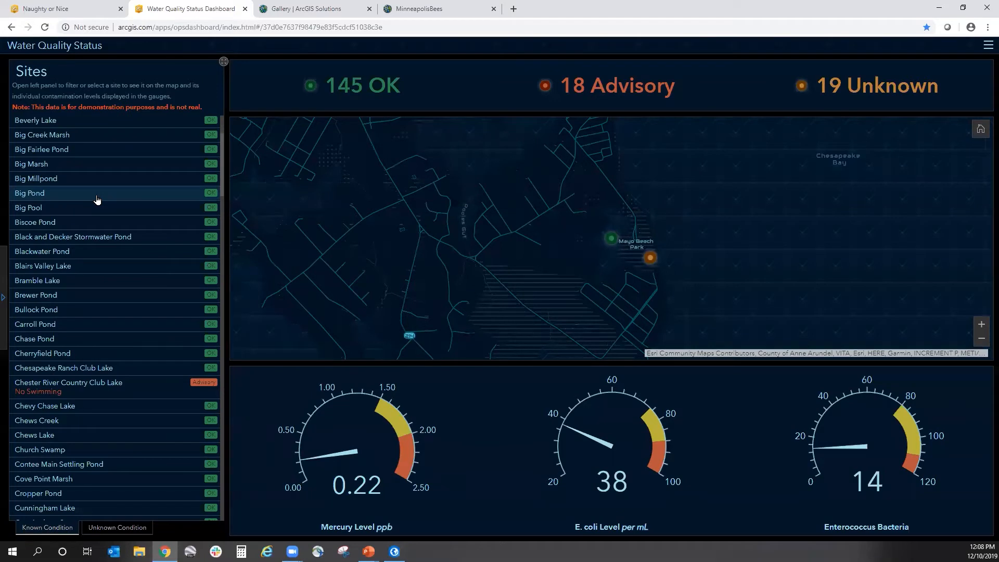
pyautogui.scroll(-2, 502, 303)
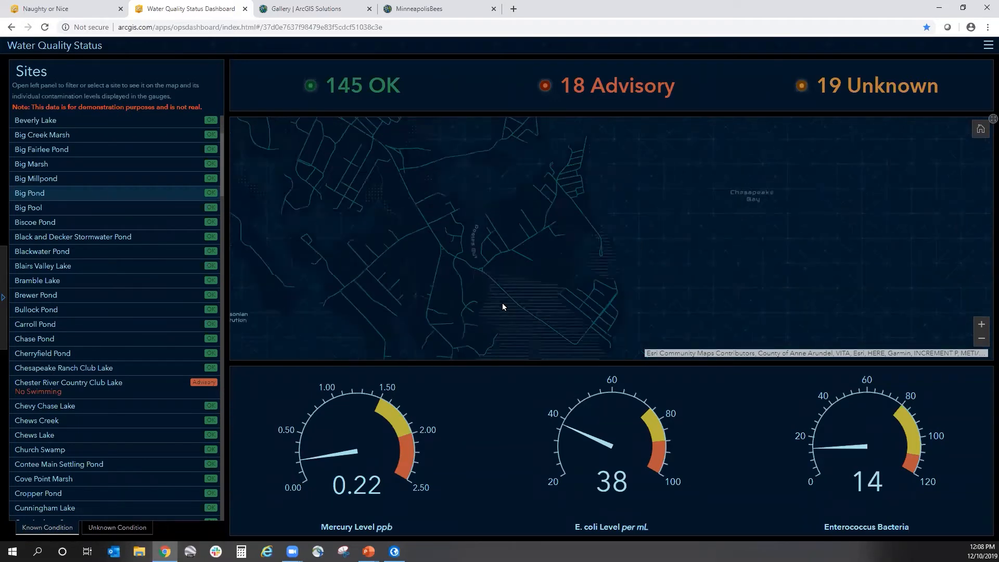
pyautogui.moveTo(476, 260); pyautogui.dragTo(573, 288)
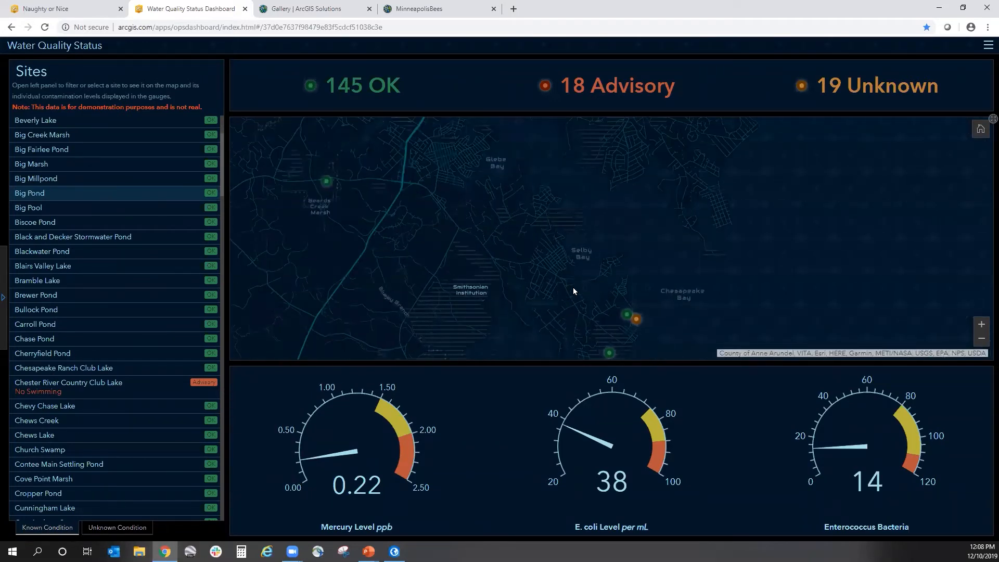
# Browse the Operations Dashboard solutions in the ArcGIS Solutions gallery and open the details page of the State Government Election Management solution.
pyautogui.click(313, 11)
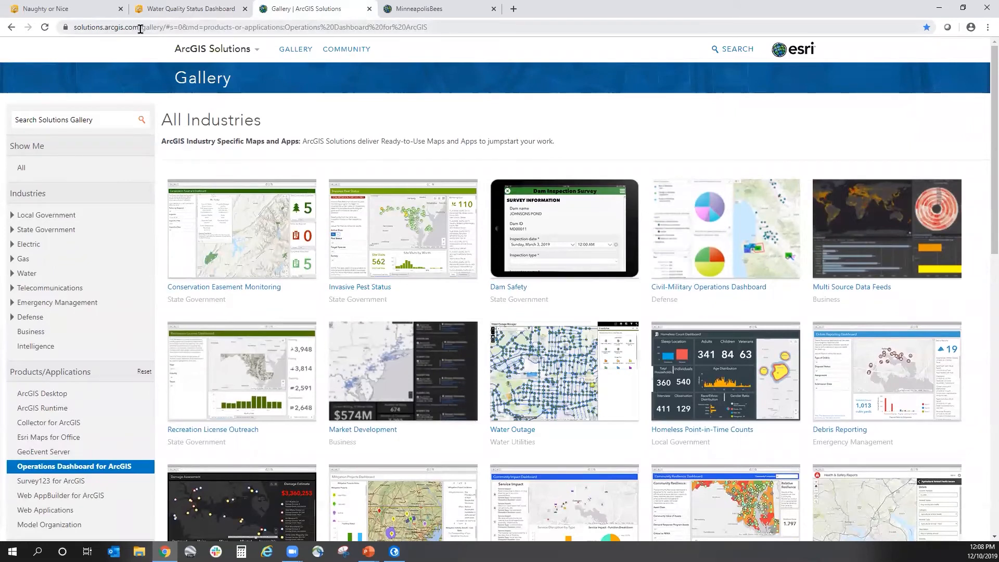
pyautogui.scroll(-1, 26, 416)
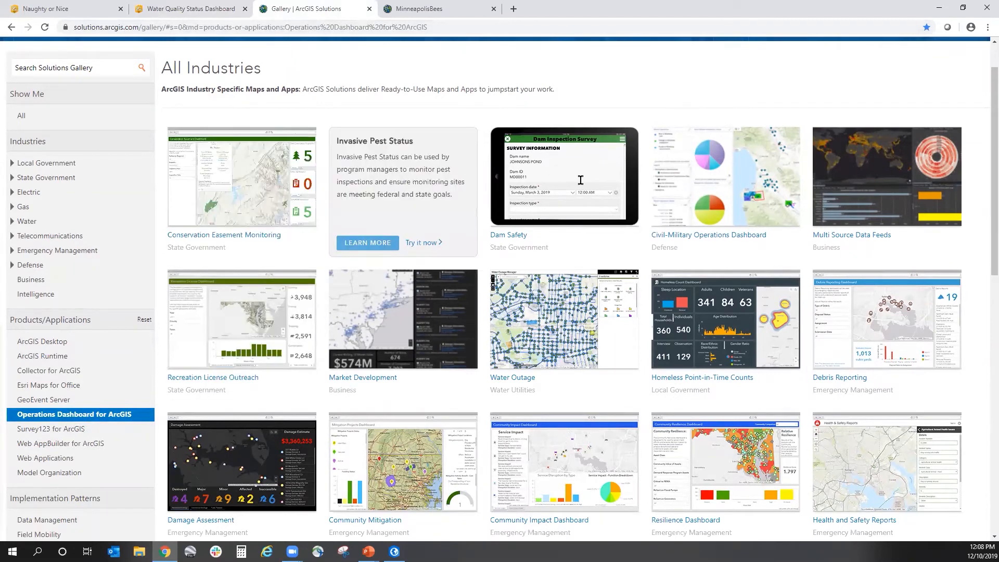
pyautogui.moveTo(870, 196)
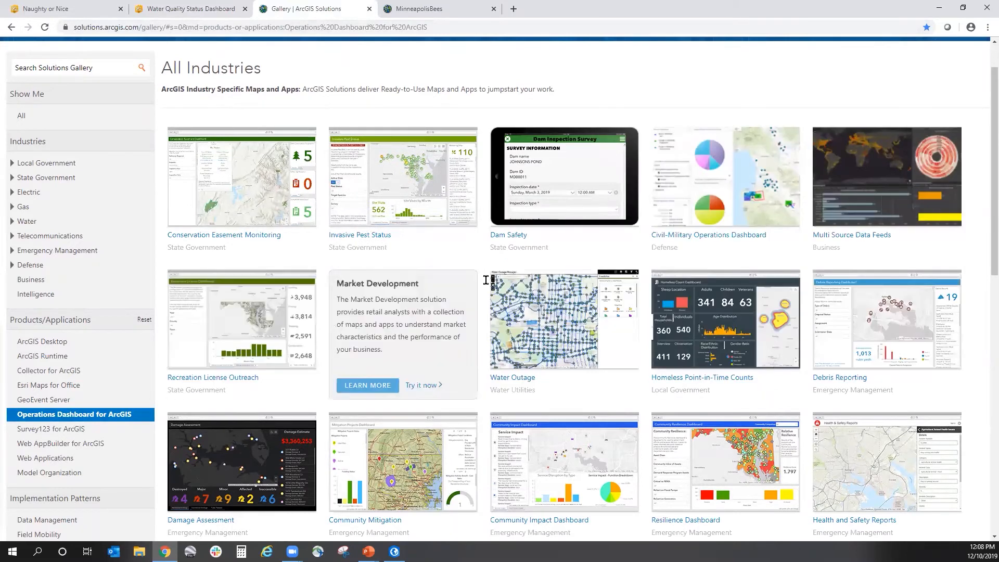
pyautogui.scroll(-3, 573, 255)
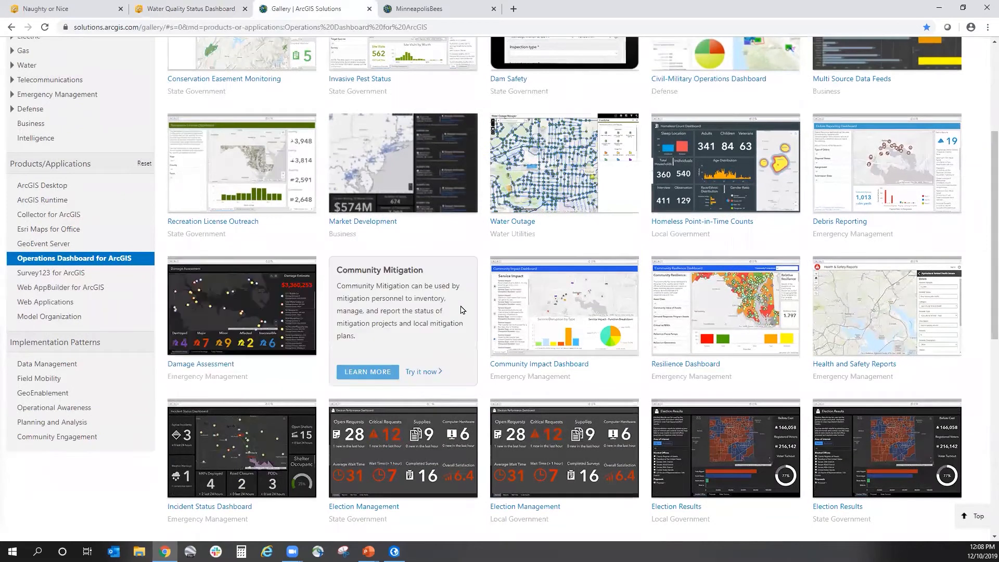
pyautogui.moveTo(856, 320)
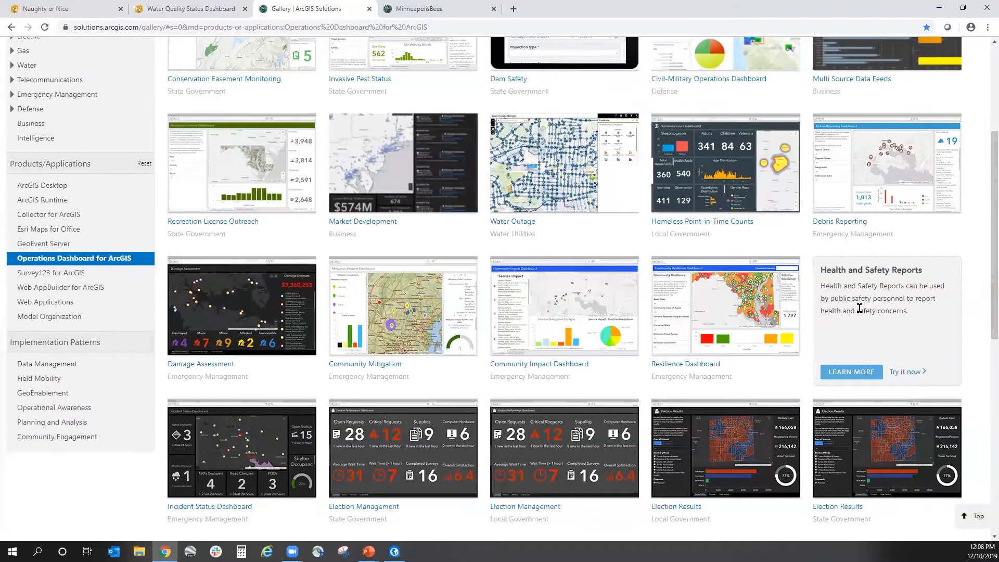
pyautogui.scroll(-1, 860, 308)
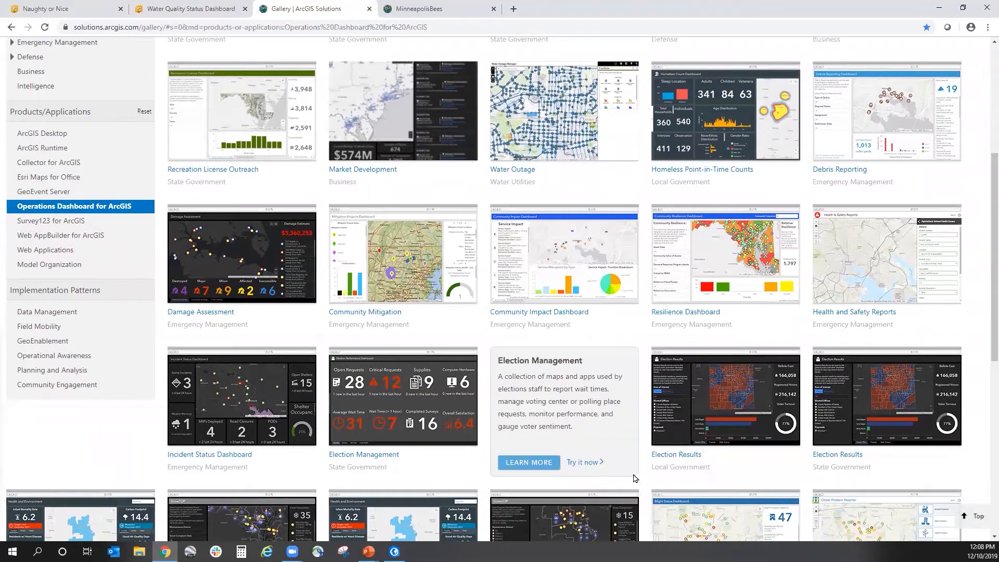
pyautogui.moveTo(843, 389)
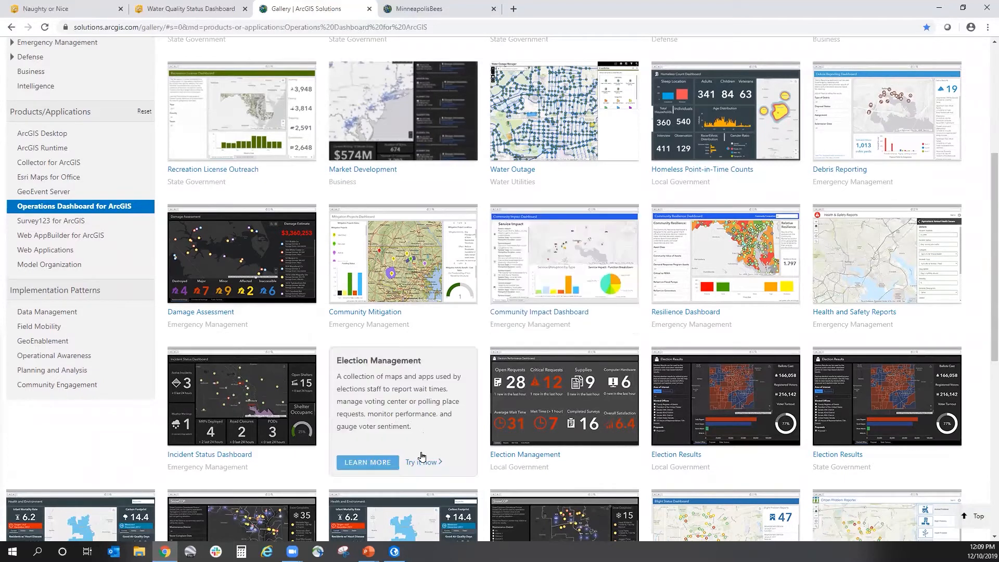
pyautogui.moveTo(463, 471)
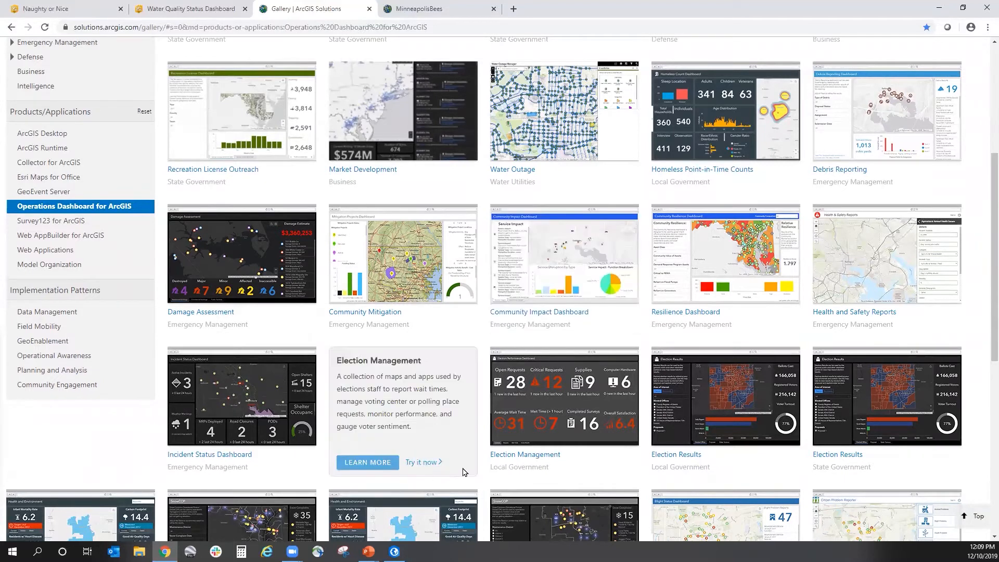
pyautogui.click(369, 463)
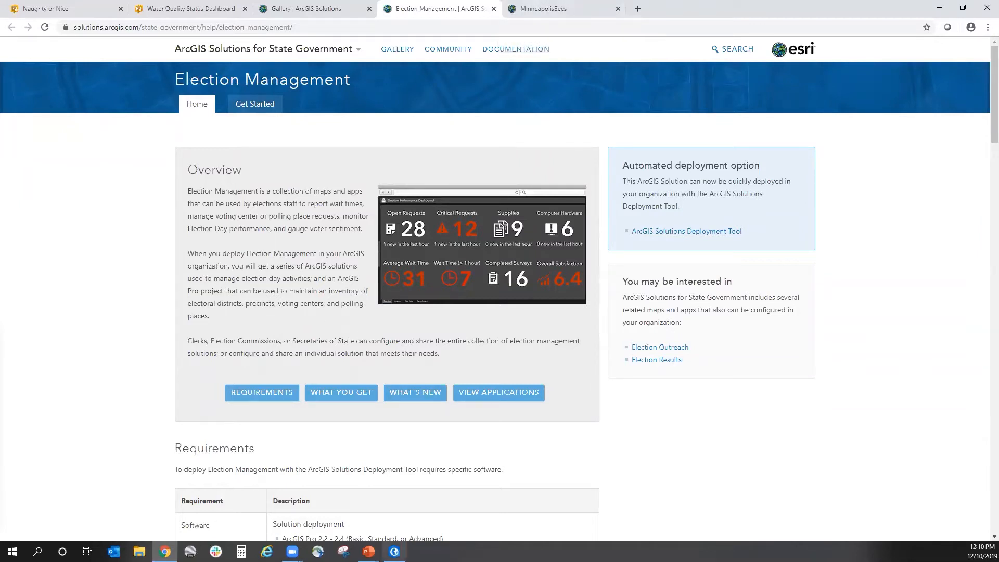
# Switch to the MinneapolisBees project in ArcGIS Pro and view the honey bee permit points across all of Minneapolis.
pyautogui.moveTo(394, 551)
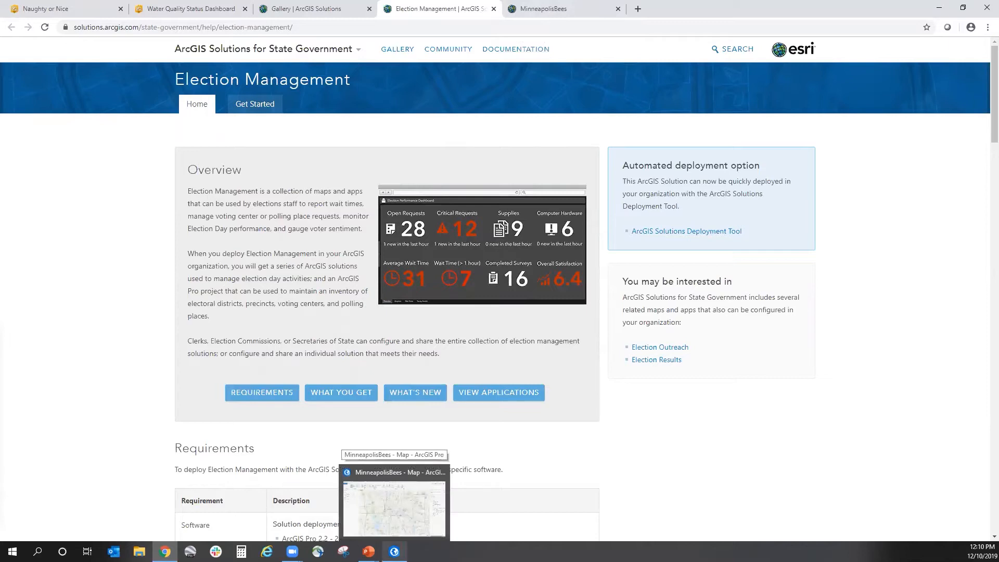
pyautogui.click(394, 500)
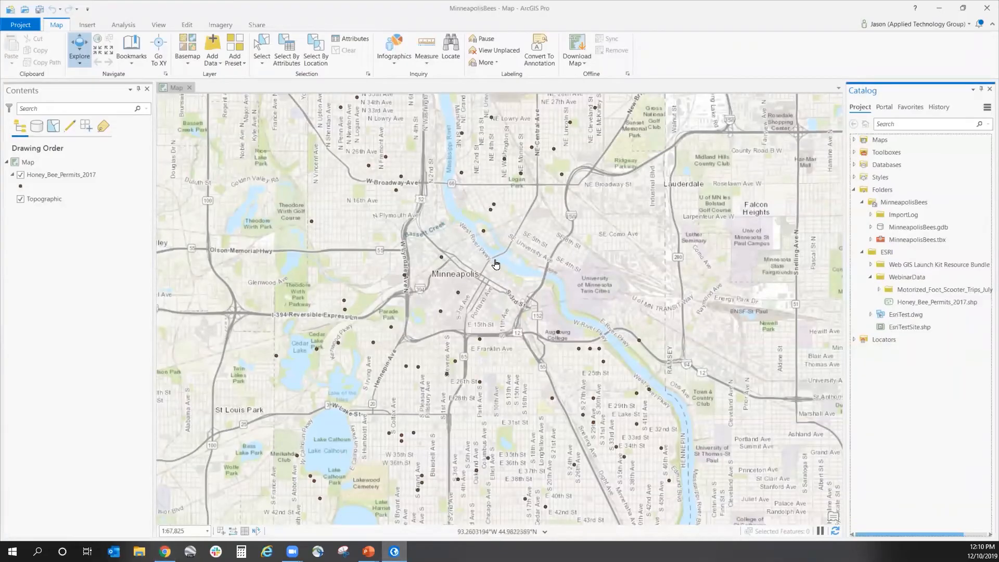
pyautogui.moveTo(502, 281); pyautogui.dragTo(480, 285)
pyautogui.scroll(-2, 480, 286)
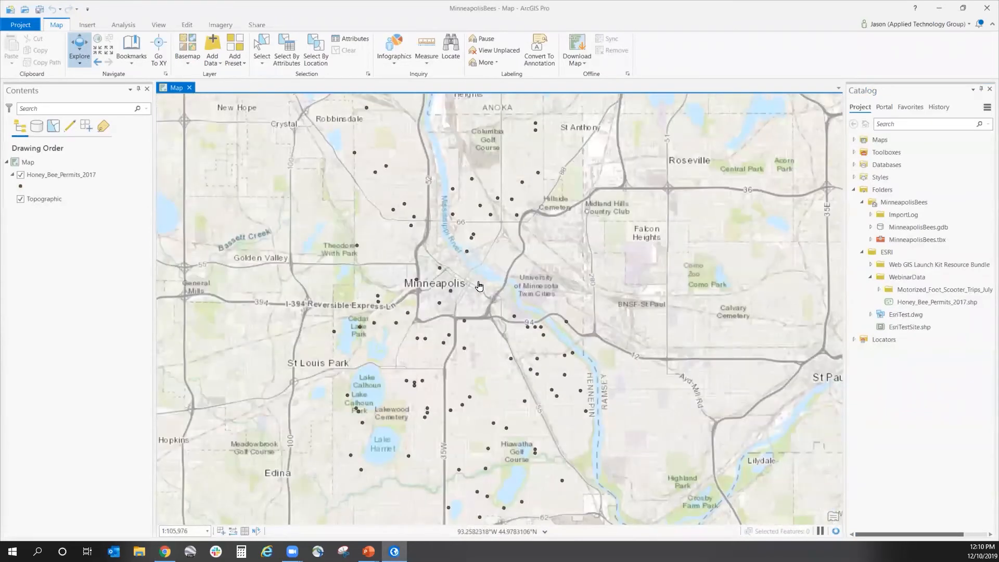
# Examine how the honey bee permit points are distributed across Minneapolis and its surroundings.
pyautogui.scroll(-1, 542, 279)
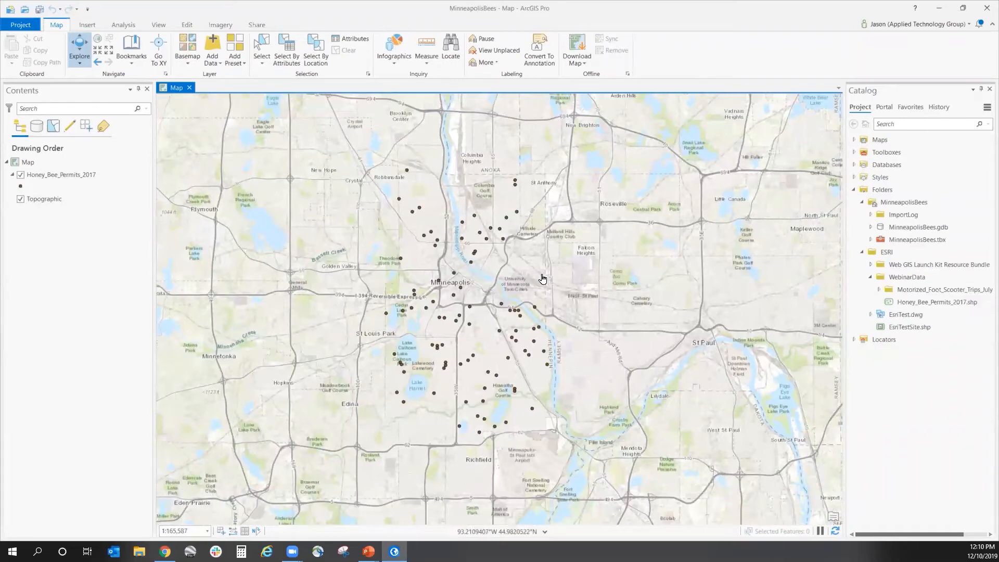
pyautogui.moveTo(598, 310); pyautogui.dragTo(564, 279)
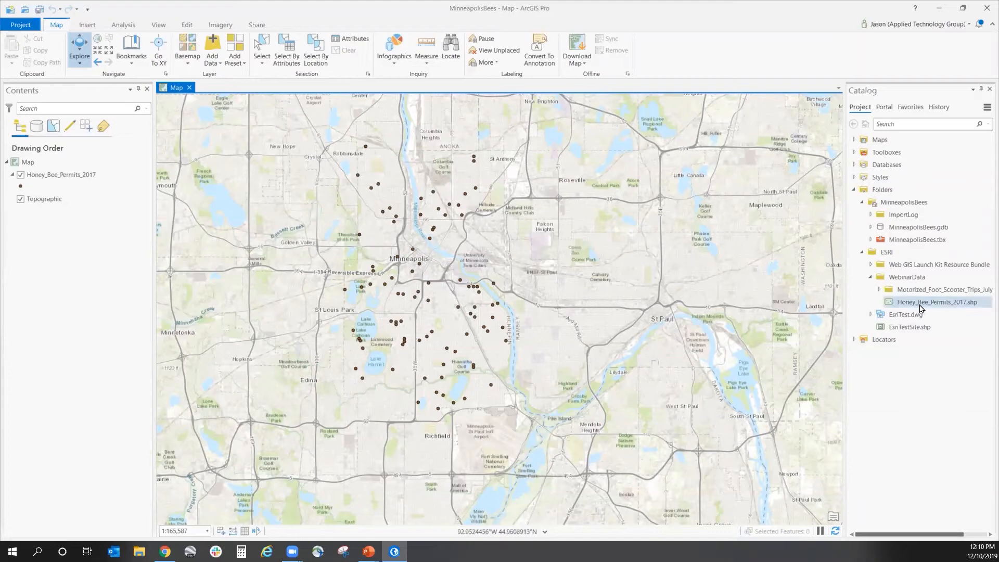
pyautogui.moveTo(927, 308)
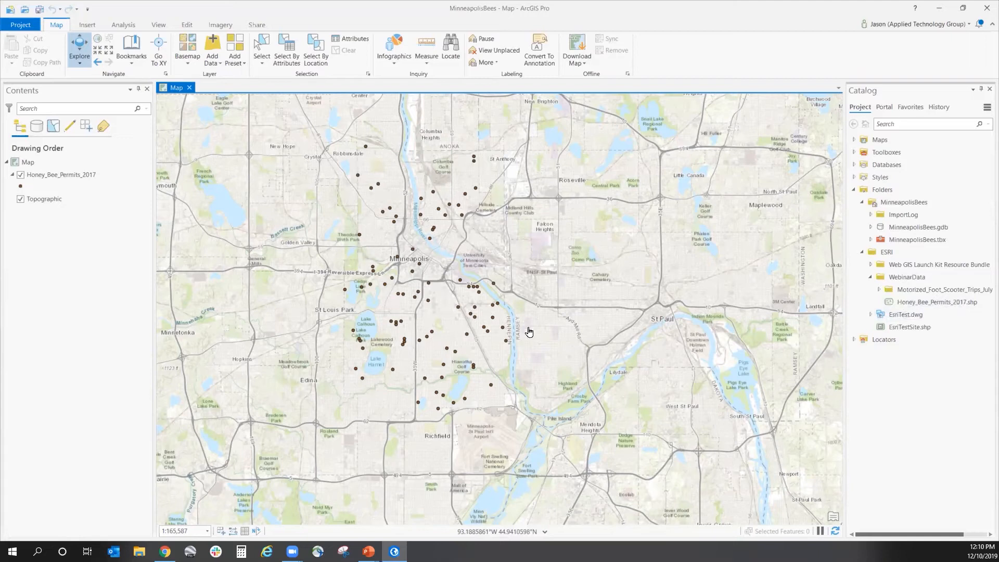
pyautogui.scroll(1, 471, 290)
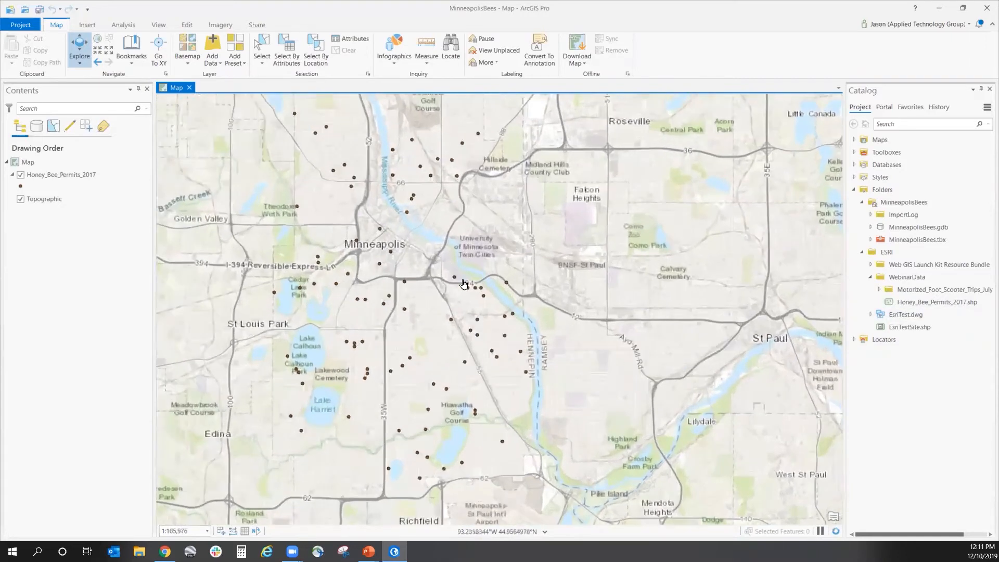
pyautogui.scroll(1, 472, 290)
pyautogui.scroll(2, 501, 329)
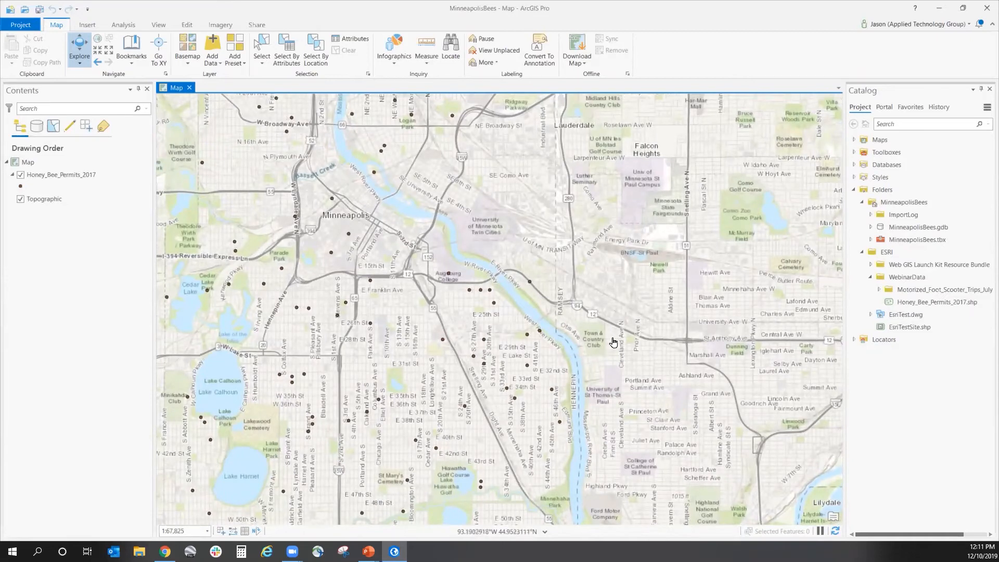
pyautogui.scroll(-2, 649, 374)
pyautogui.moveTo(489, 322); pyautogui.dragTo(530, 361)
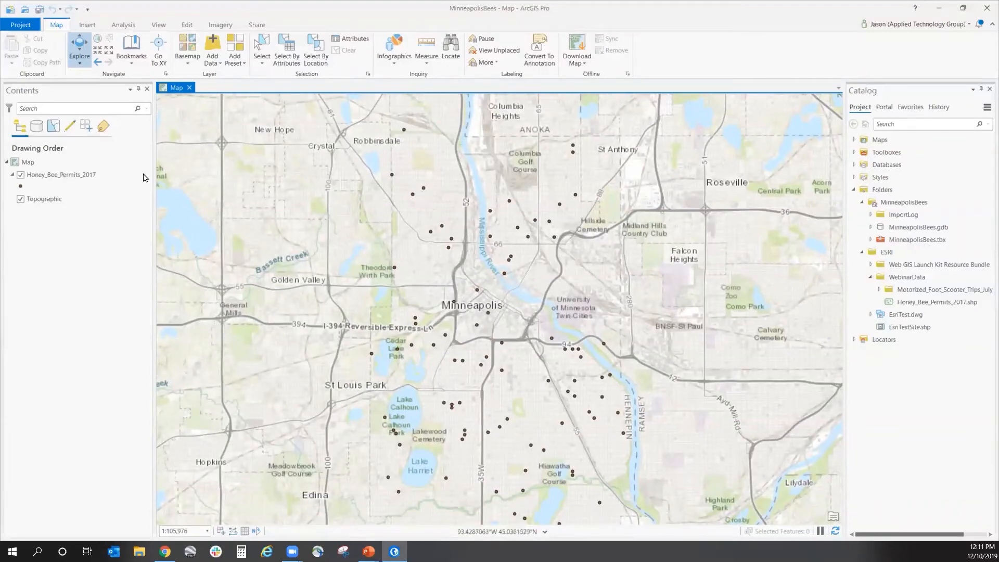
# Open the attribute table of the Honey_Bee_Permits_2017 layer to review its fields, and shrink the table to give the map more room.
pyautogui.click(64, 179)
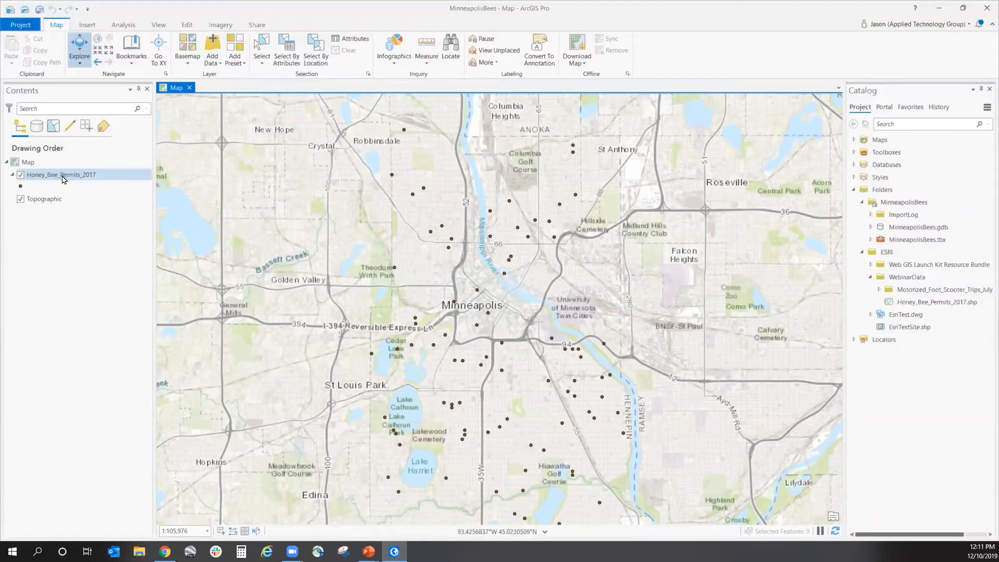
pyautogui.rightClick(64, 179)
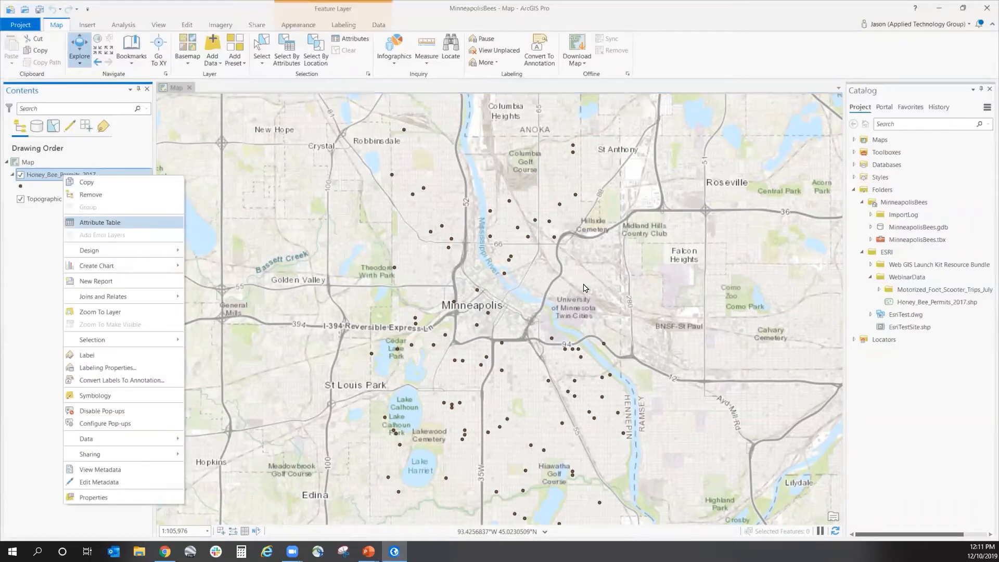
pyautogui.click(128, 225)
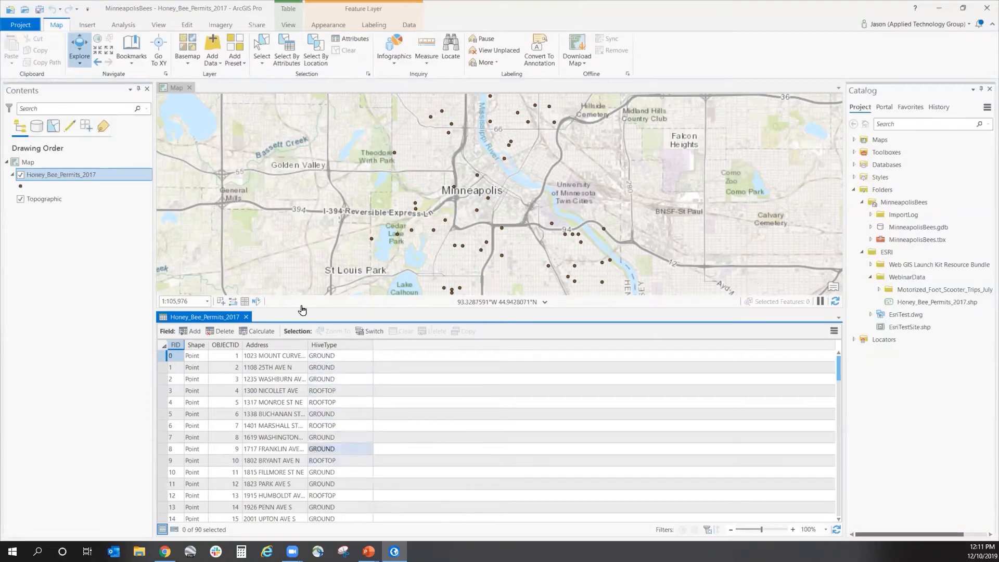
pyautogui.click(95, 273)
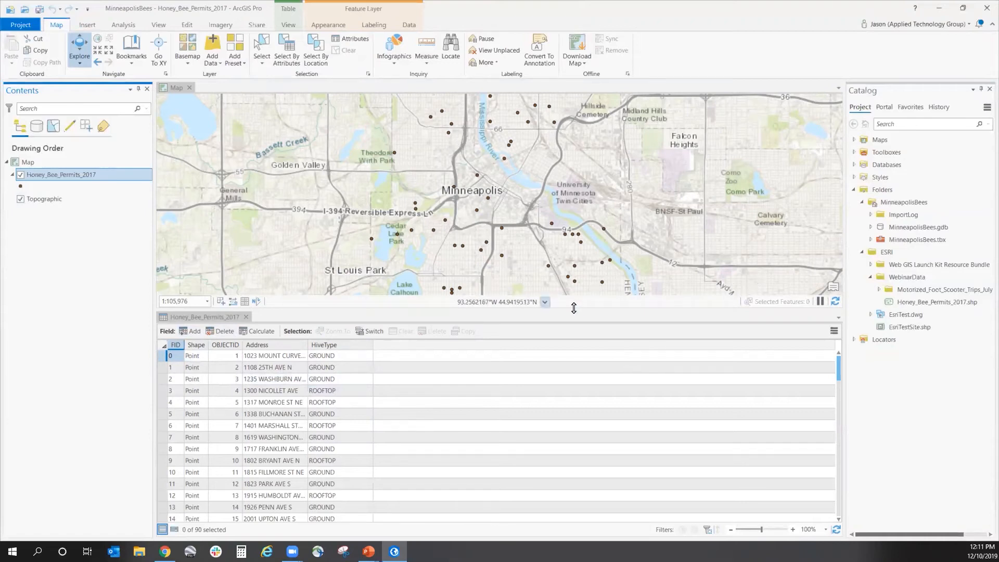
pyautogui.moveTo(587, 310); pyautogui.dragTo(591, 471)
pyautogui.scroll(-3, 327, 211)
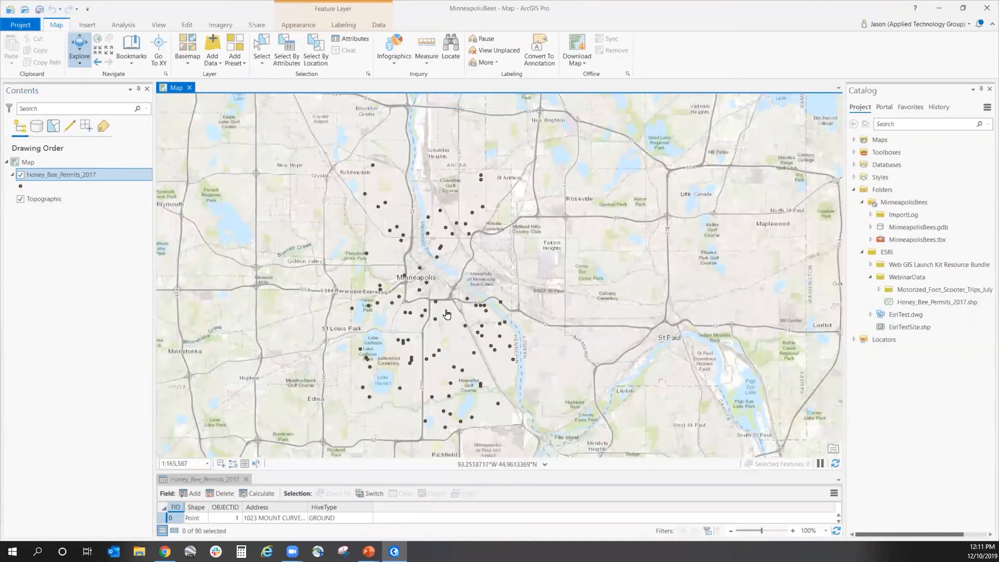
pyautogui.scroll(3, 446, 326)
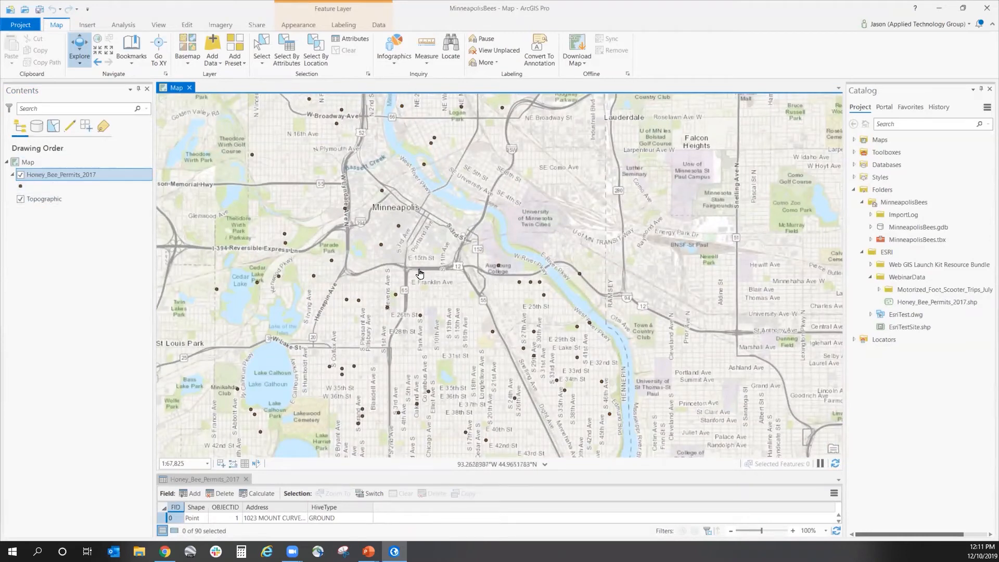
pyautogui.moveTo(527, 316); pyautogui.dragTo(552, 319)
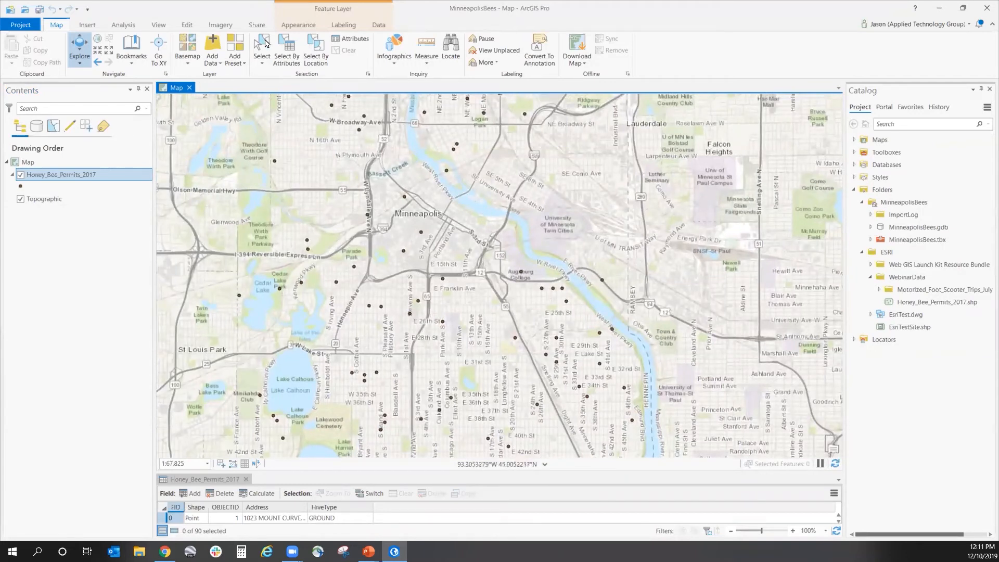
# Open the Share As Web Map settings for the map and review the groups it can be shared with.
pyautogui.click(255, 26)
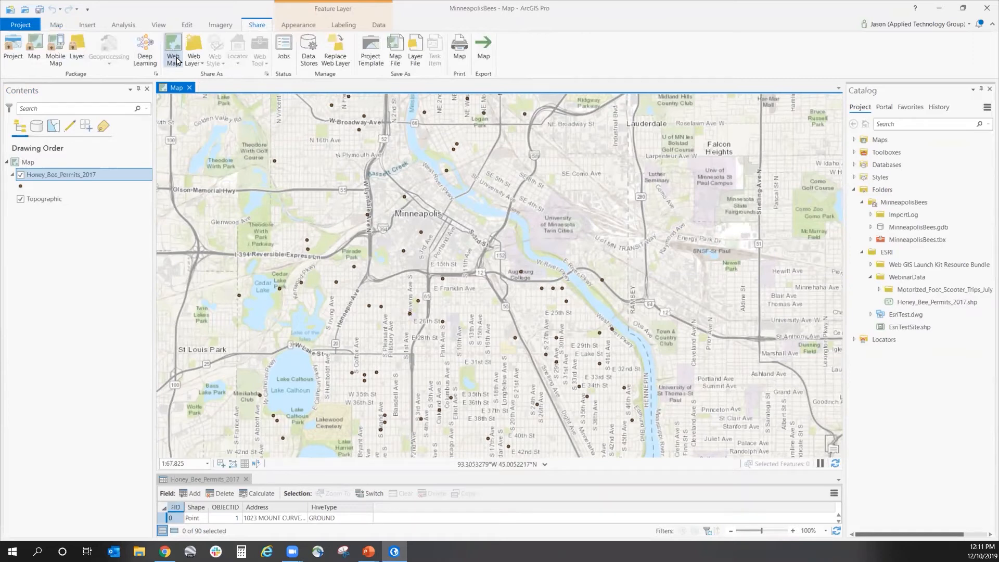
pyautogui.click(176, 57)
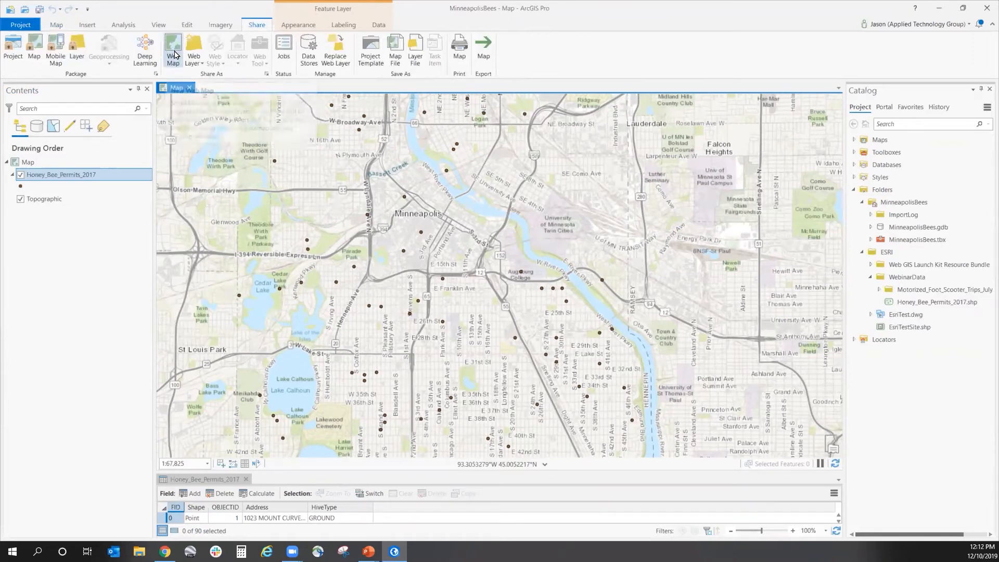
pyautogui.click(174, 52)
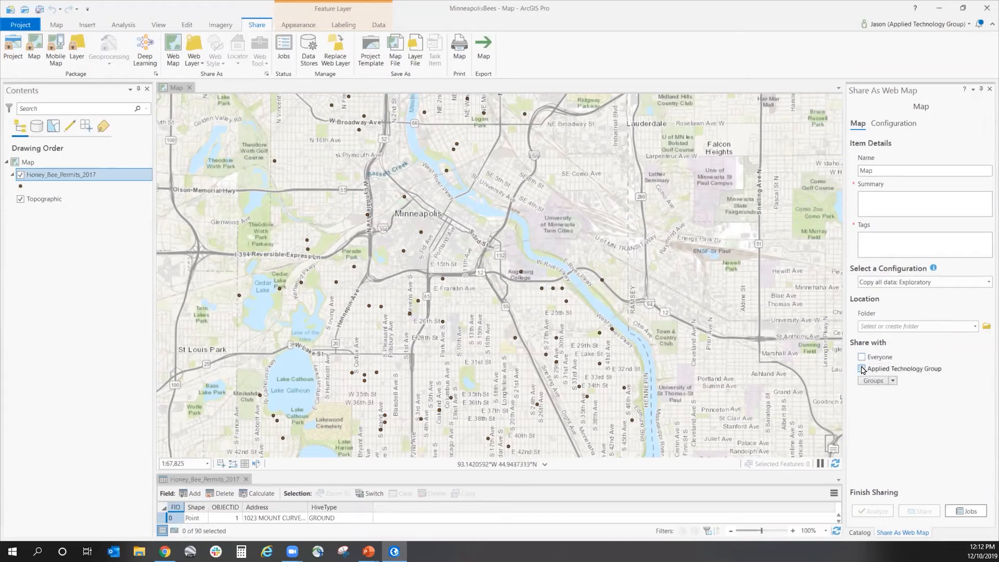
pyautogui.click(894, 384)
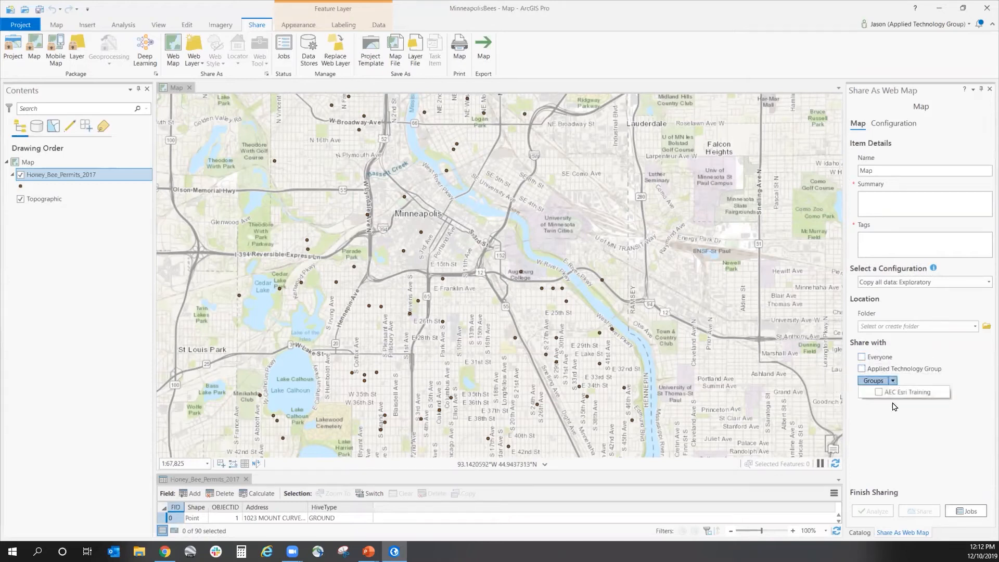
pyautogui.click(898, 422)
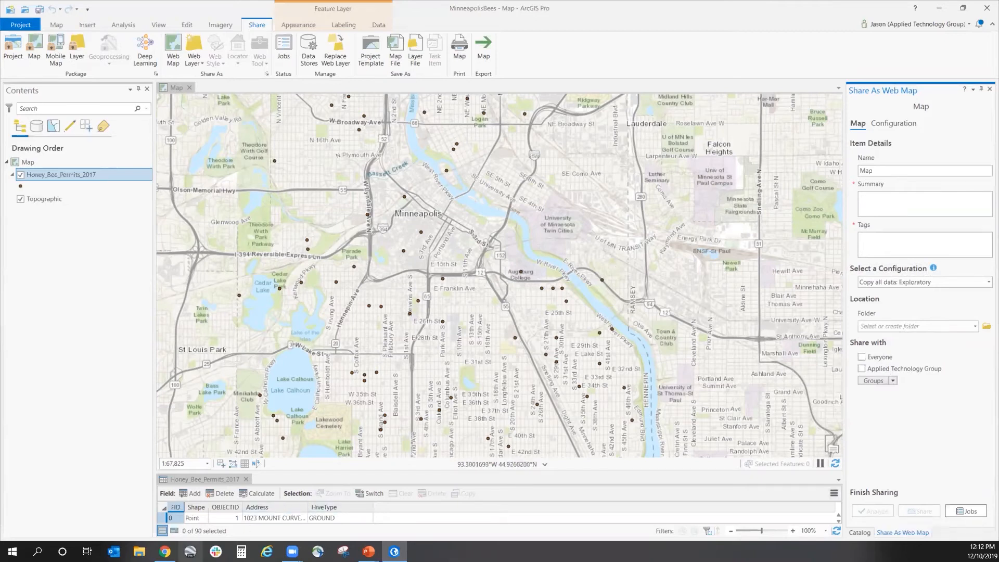
# Switch to Chrome and open the published MinneapolisBees web map in Map Viewer from its item page.
pyautogui.click(164, 551)
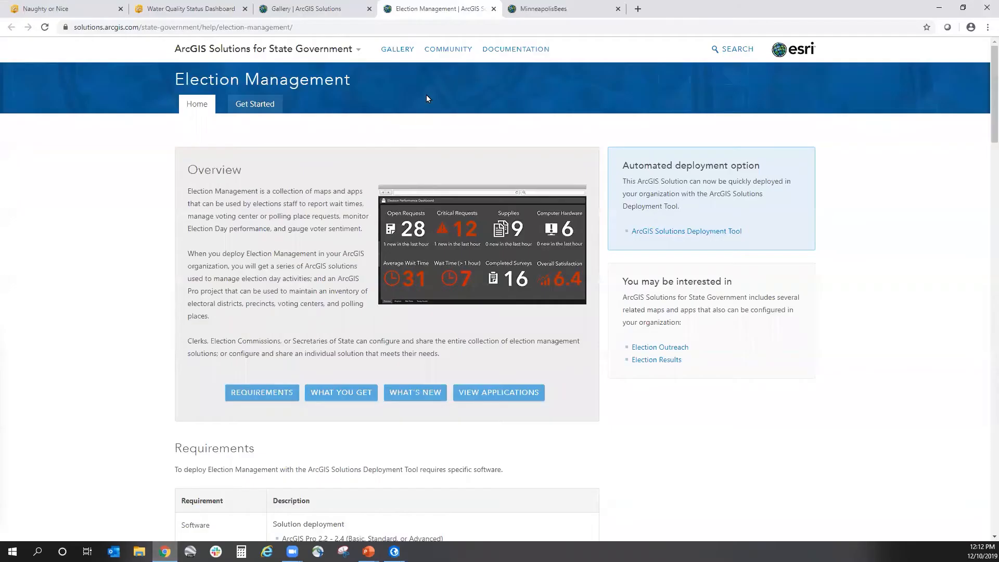
pyautogui.click(551, 6)
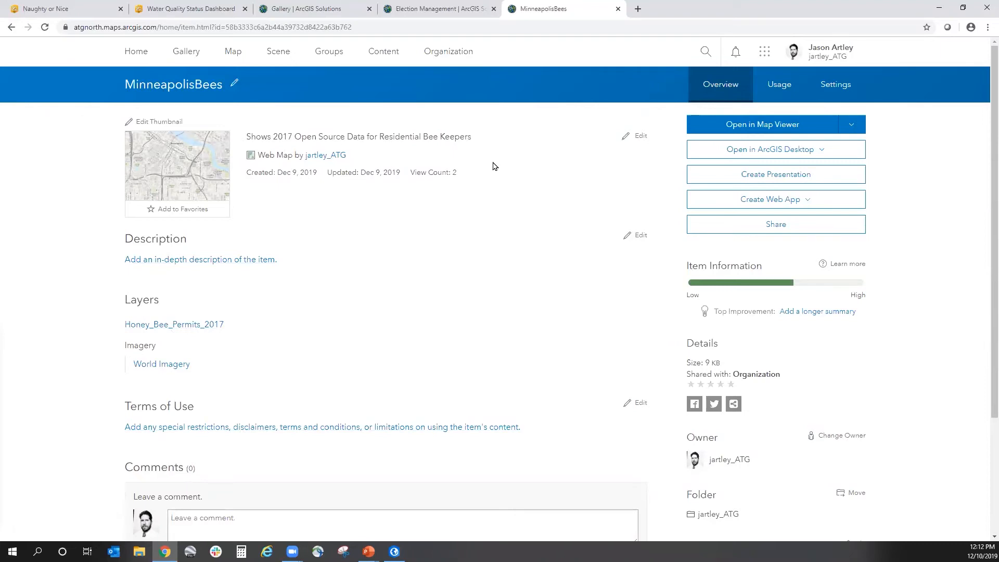
pyautogui.click(816, 129)
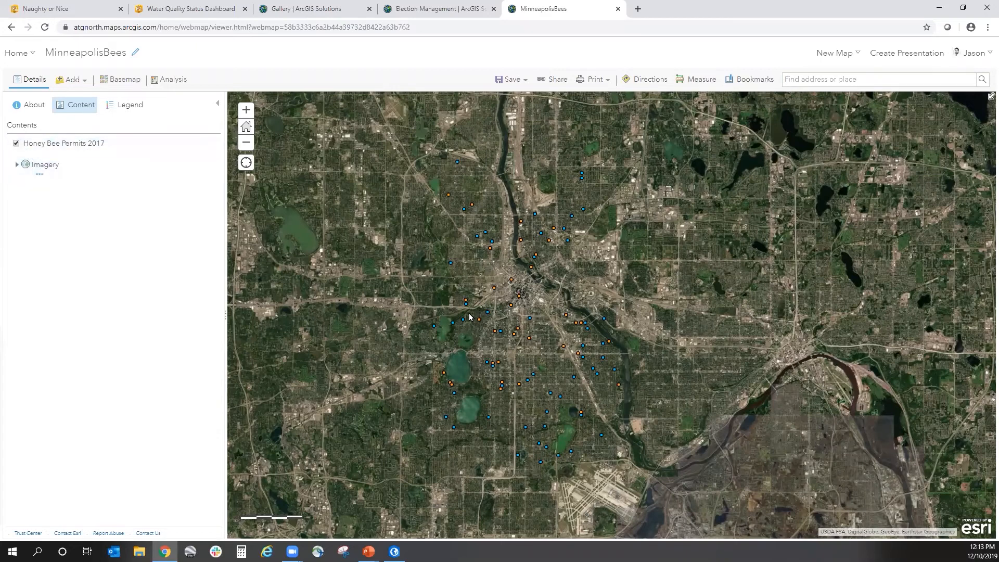
# Inspect the pop-up of a hive permit point west of downtown Minneapolis for its address and hive type, and close it.
pyautogui.scroll(3, 495, 300)
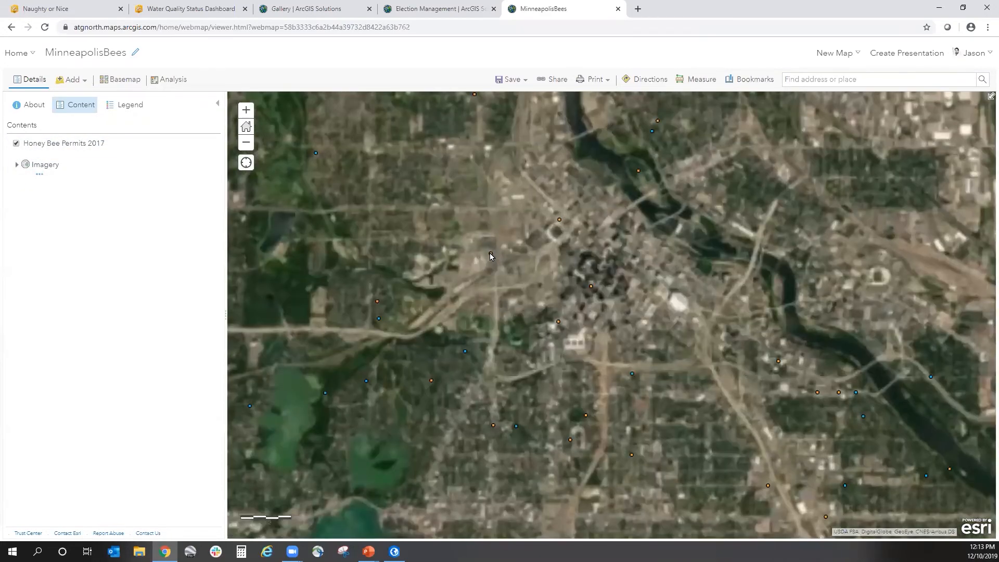
pyautogui.click(490, 253)
pyautogui.click(651, 219)
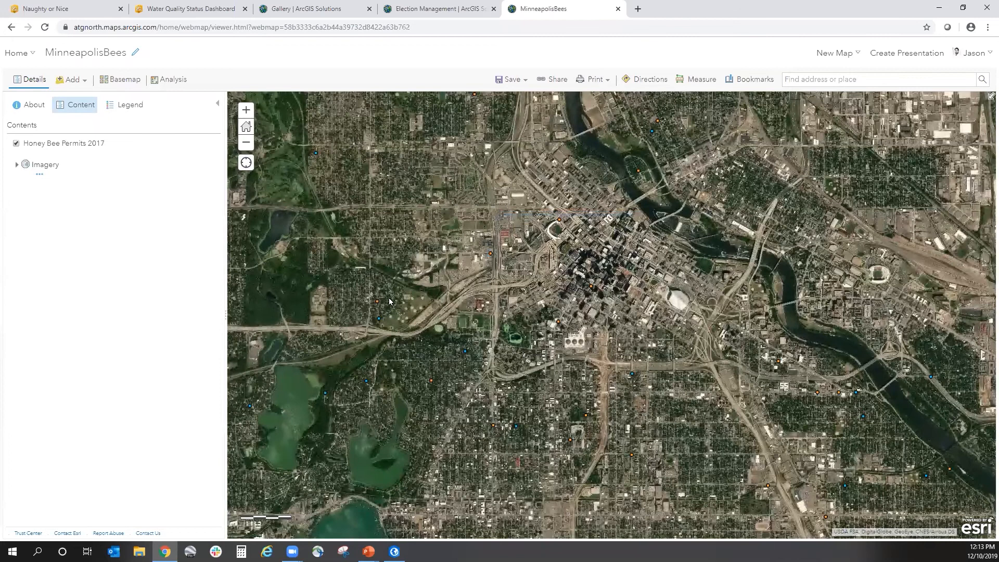
pyautogui.click(378, 320)
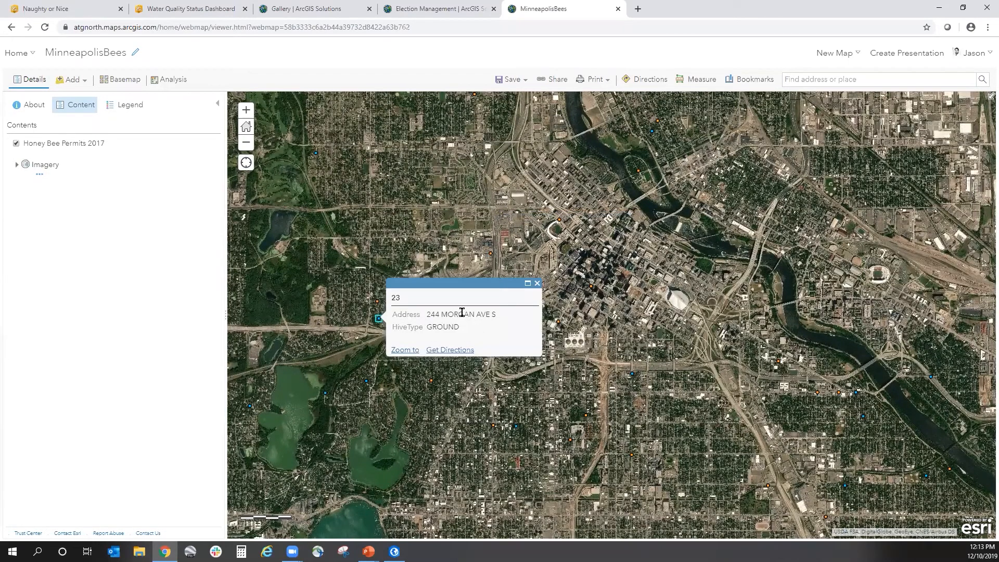
pyautogui.click(537, 284)
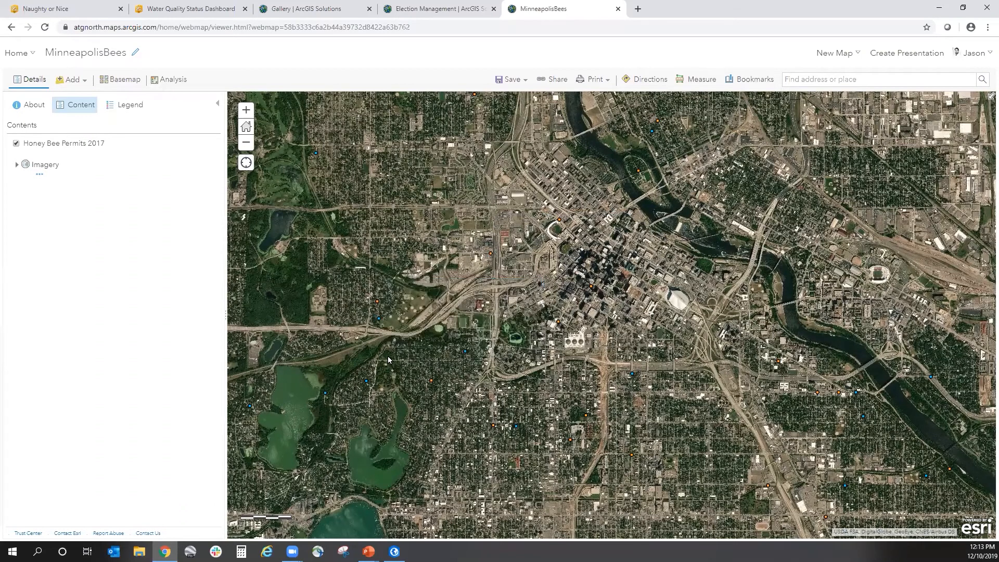
pyautogui.scroll(-1, 362, 347)
pyautogui.moveTo(394, 239); pyautogui.dragTo(440, 224)
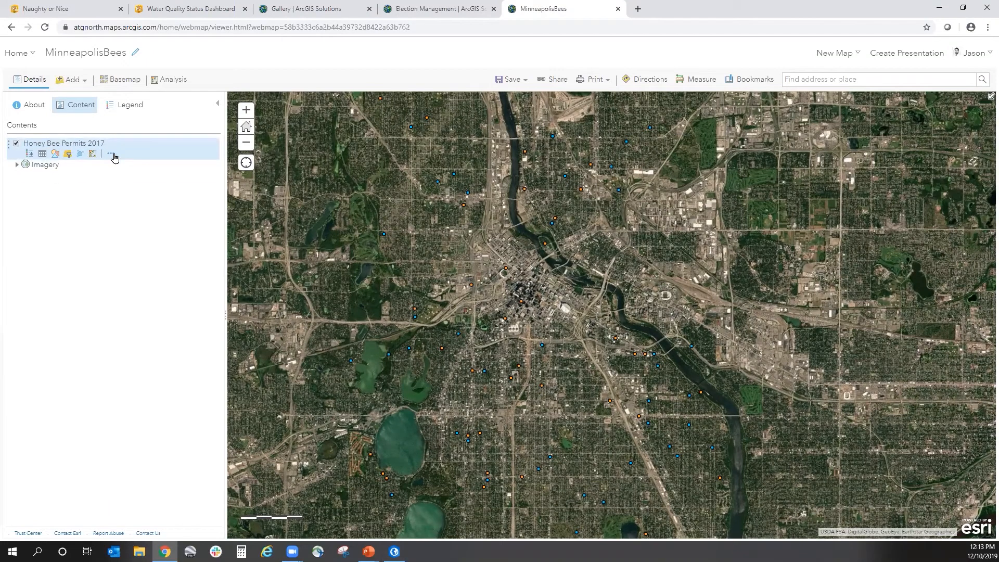
# Set the Honey Bee Permits 2017 layer's refresh interval to every 0.1 minutes.
pyautogui.click(114, 155)
pyautogui.moveTo(172, 331)
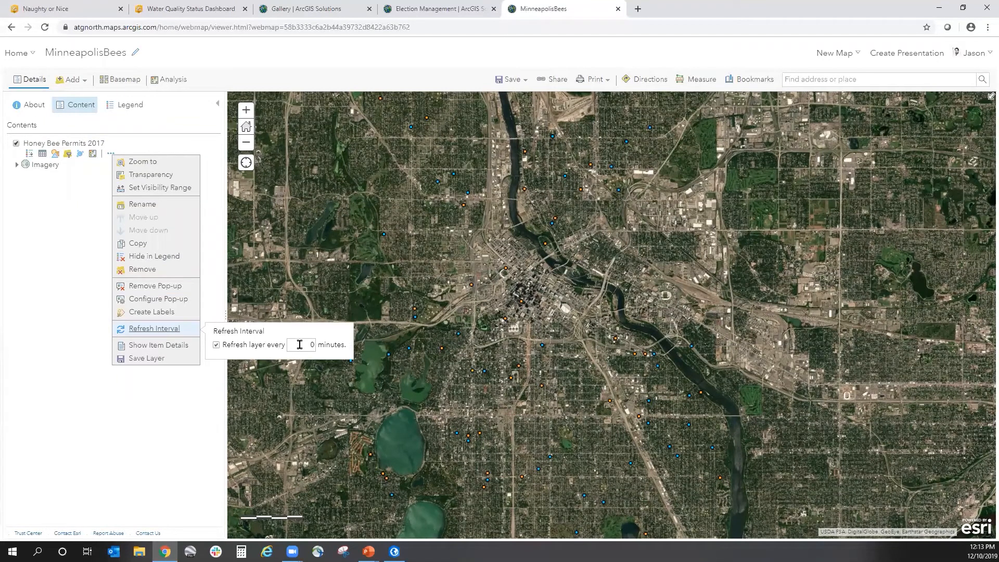
pyautogui.moveTo(306, 344); pyautogui.dragTo(317, 344)
pyautogui.moveTo(305, 344); pyautogui.dragTo(367, 359)
pyautogui.write('0.1')
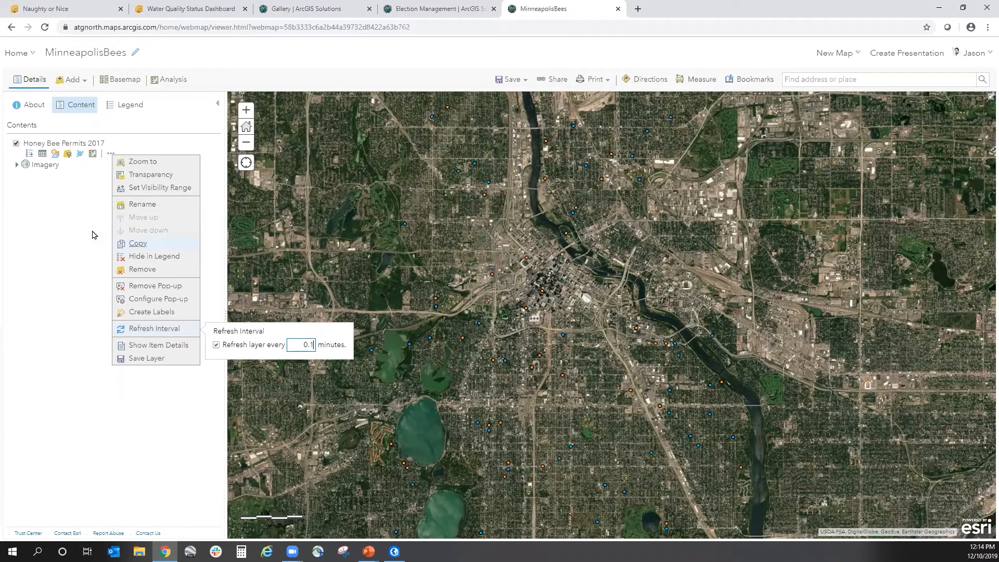
pyautogui.click(73, 225)
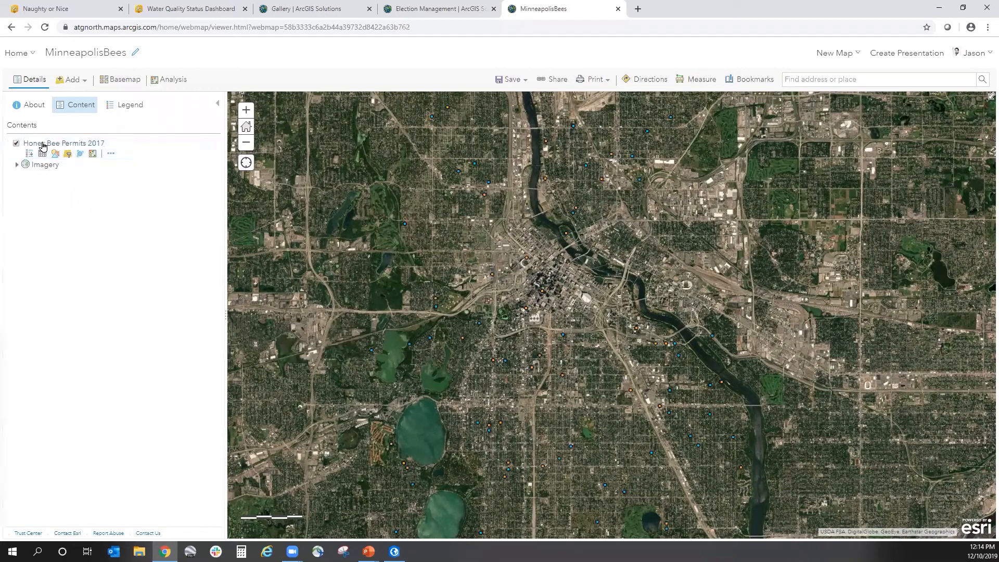
# Start creating a web app from the map's sharing options and choose Operations Dashboard as the app type.
pyautogui.moveTo(421, 269); pyautogui.dragTo(360, 290)
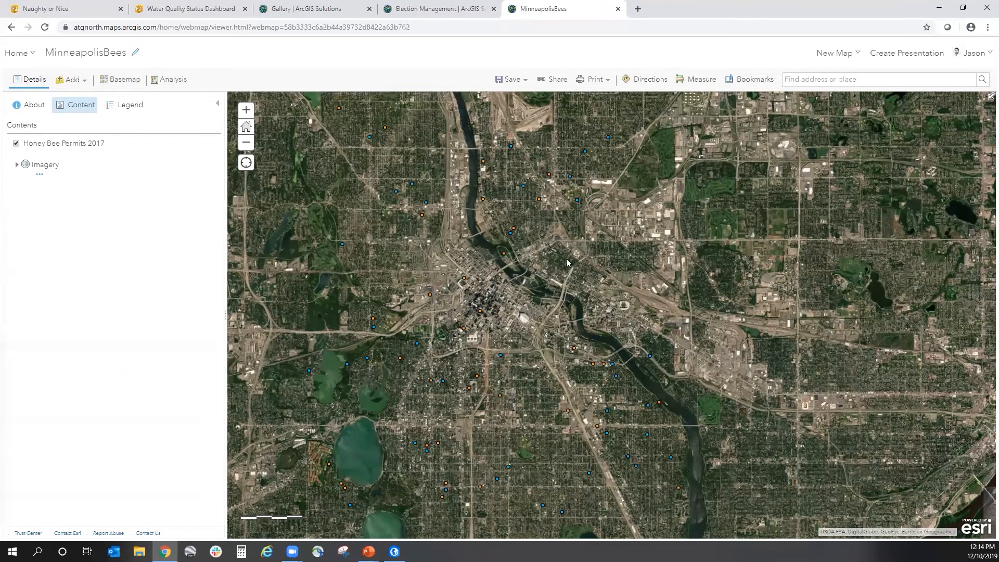
pyautogui.click(552, 81)
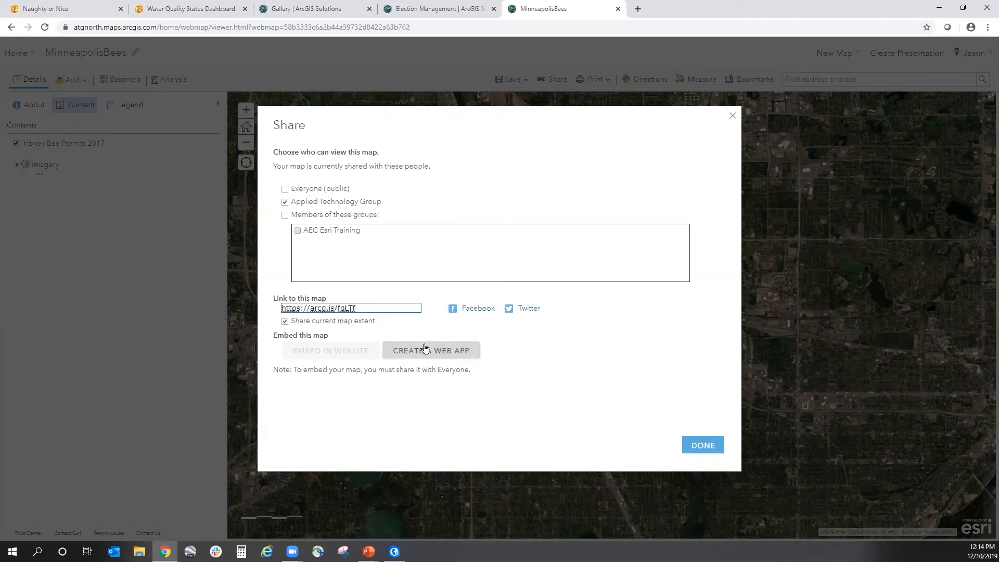
pyautogui.click(471, 351)
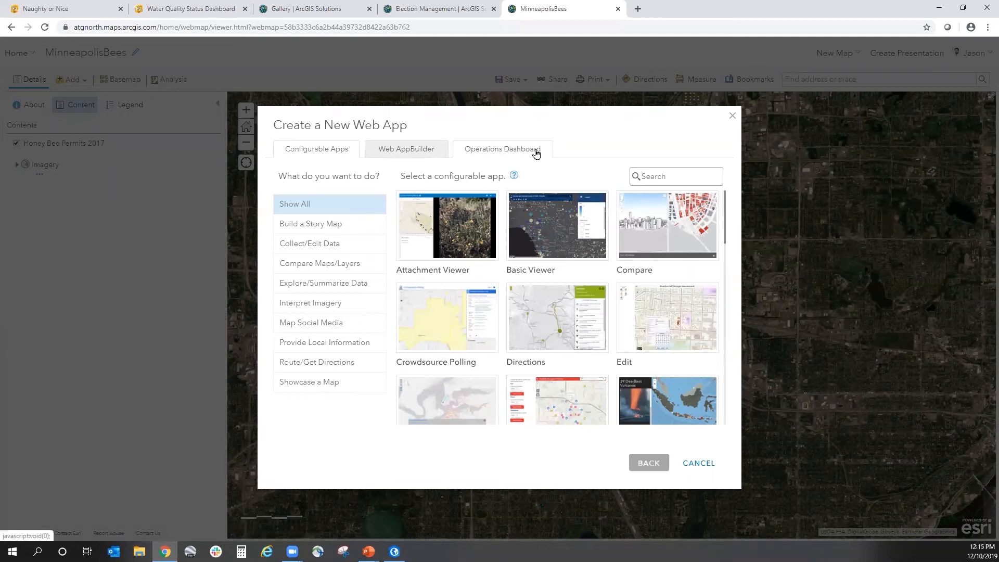
pyautogui.click(509, 153)
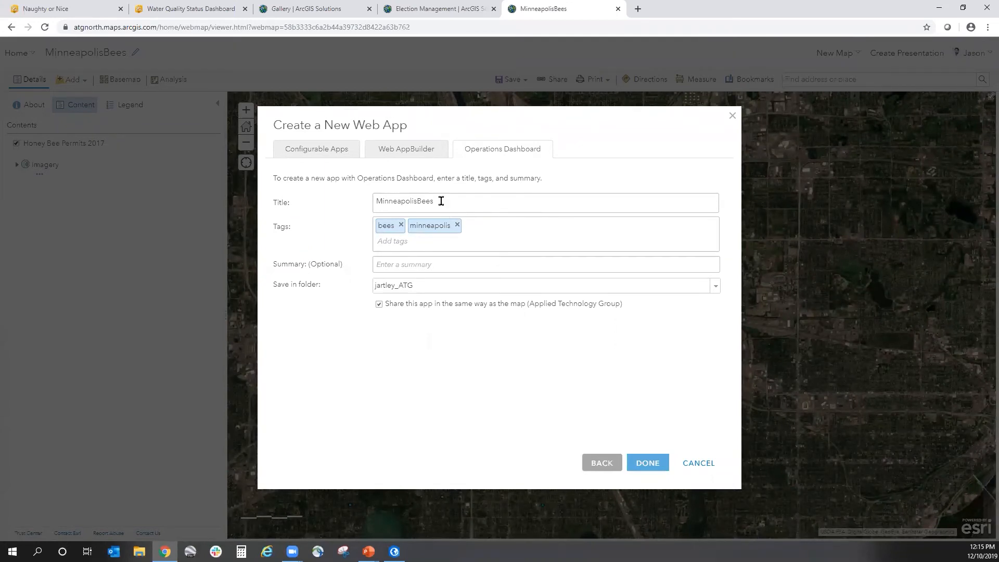
# Enter the app summary "Compares Rooftop vs Ground Hive Locations" and turn off sharing the app in the same way as the map.
pyautogui.click(411, 261)
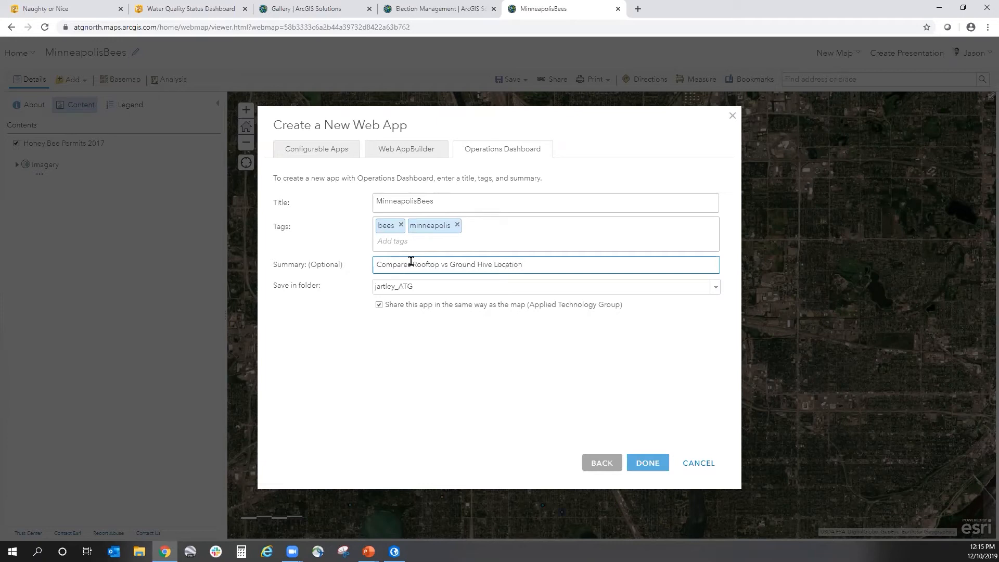
pyautogui.write('s')
pyautogui.click(379, 305)
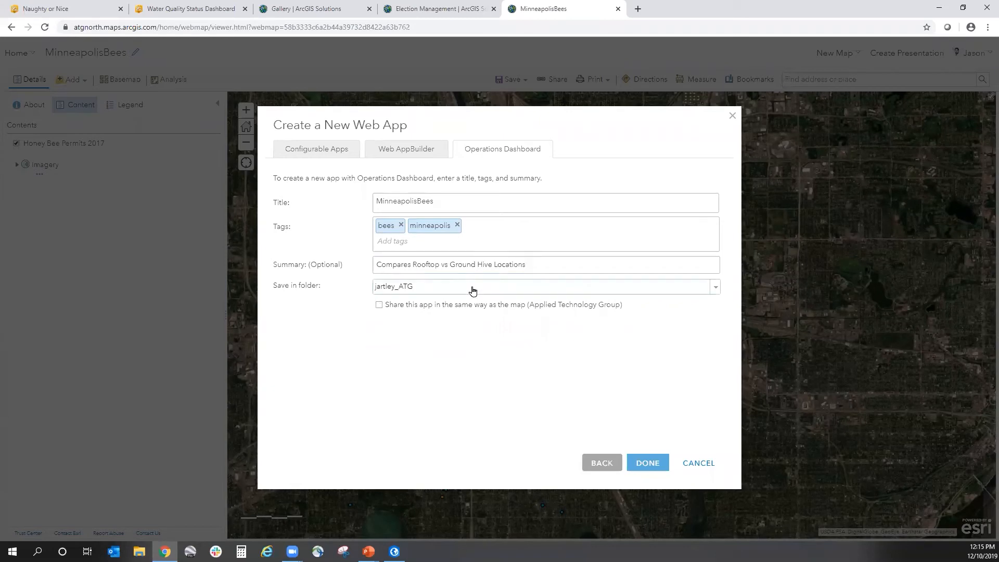
# Share the app in the same way as the map and create the MinneapolisBees dashboard.
pyautogui.click(379, 306)
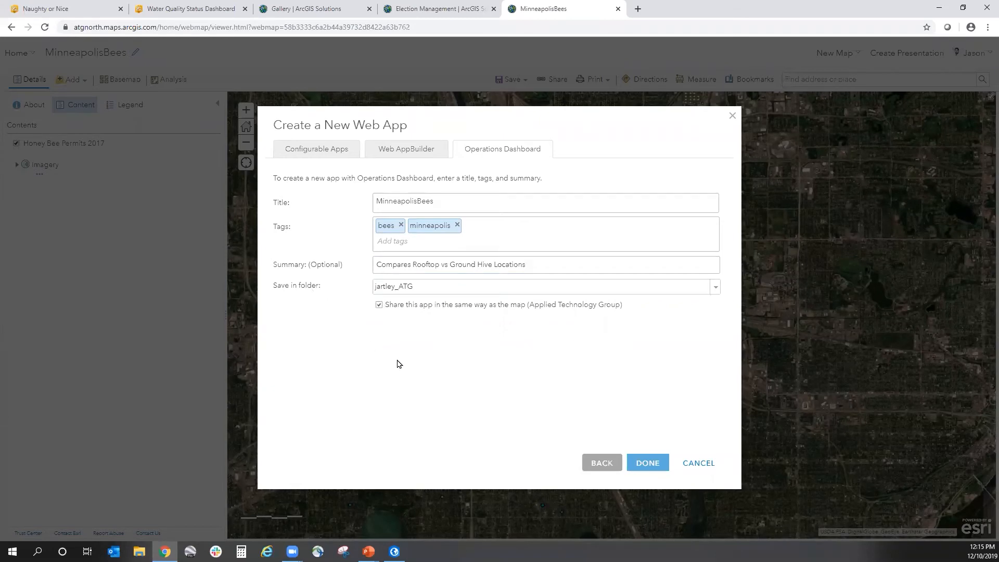
pyautogui.click(653, 466)
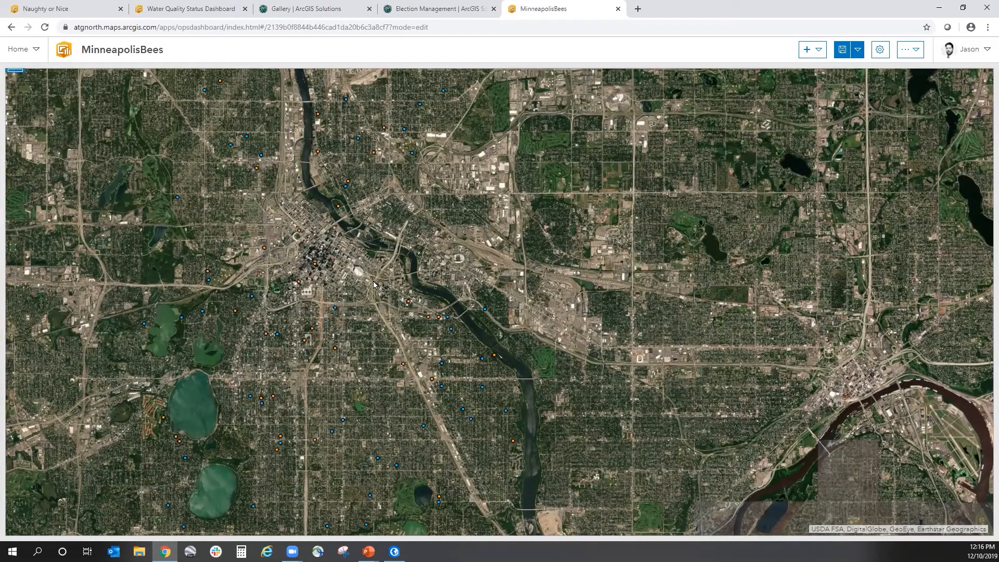
pyautogui.scroll(-3, 376, 287)
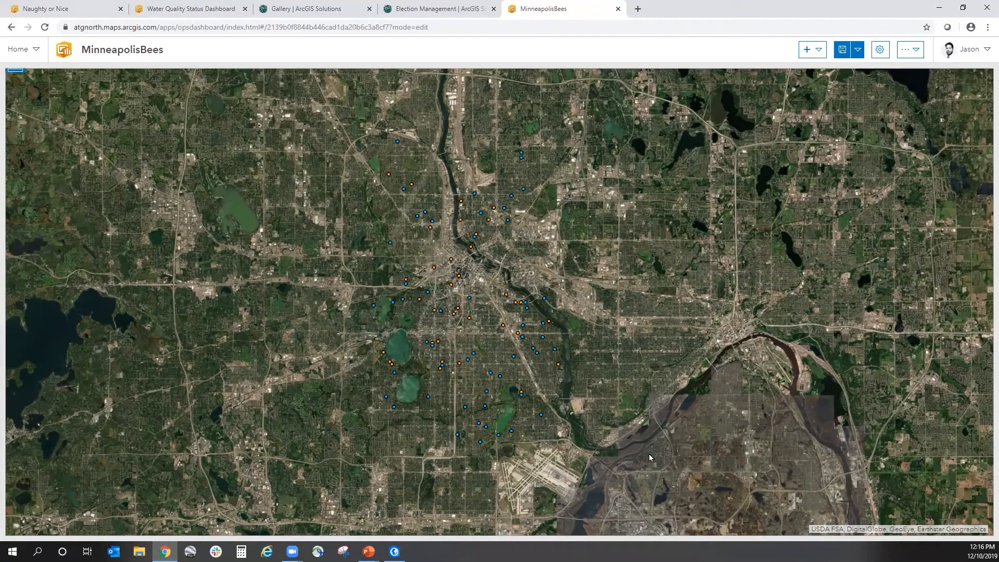
# Add a medium-size header to the dashboard with the title "Rooftop versus Ground Beehives in Minneapolis".
pyautogui.click(820, 51)
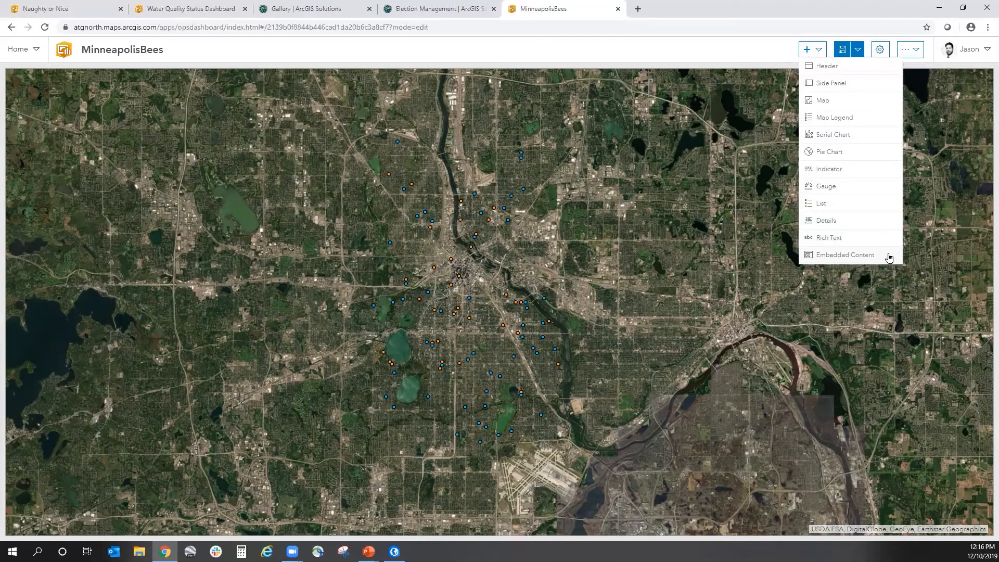
pyautogui.click(857, 67)
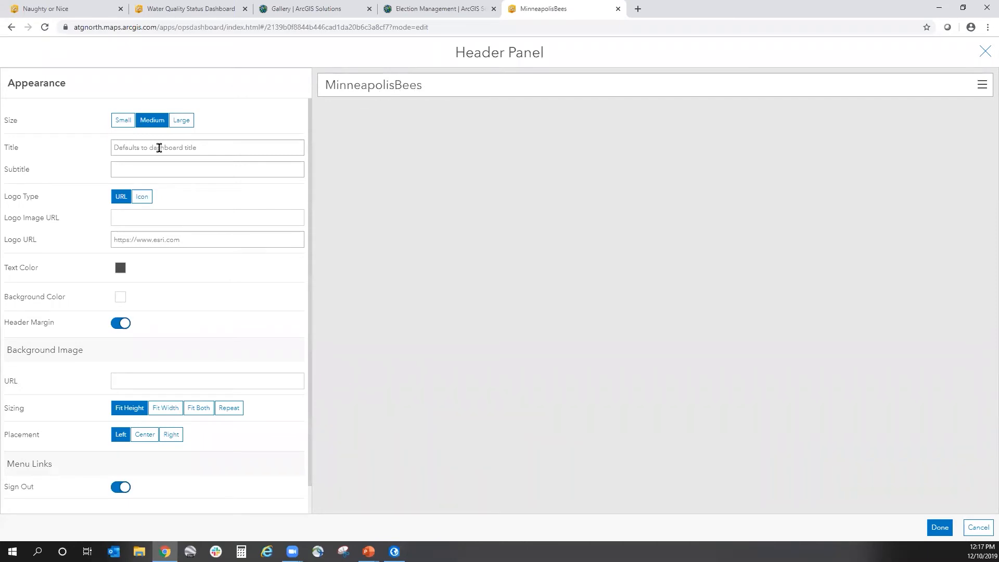
pyautogui.click(205, 147)
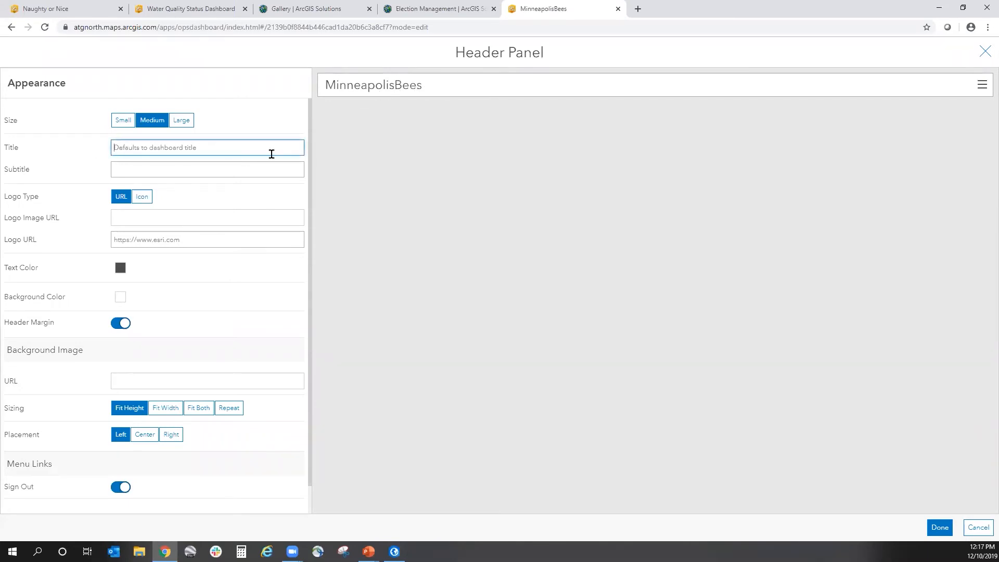
pyautogui.write('Rooftop versus')
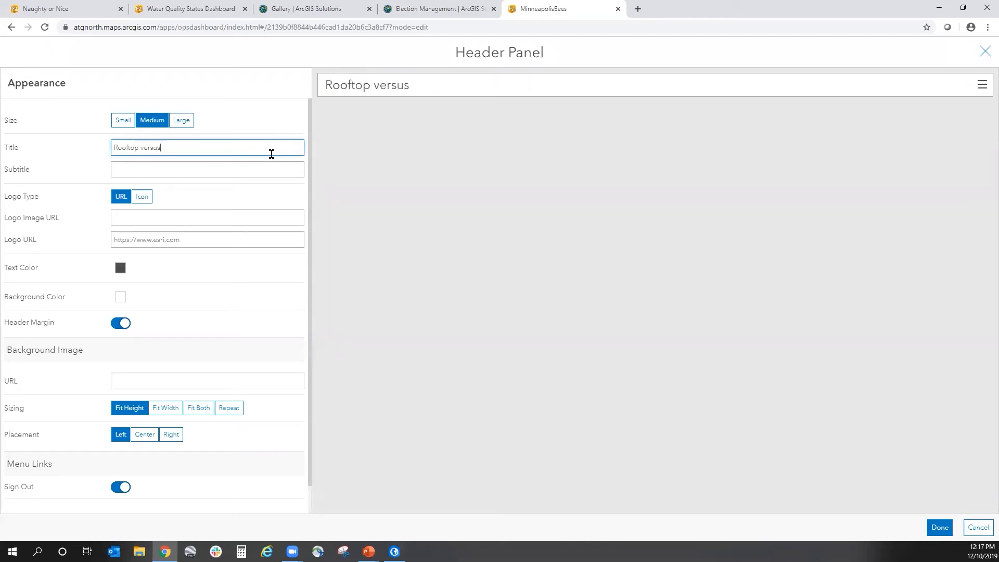
pyautogui.write(' Ground Beehives in')
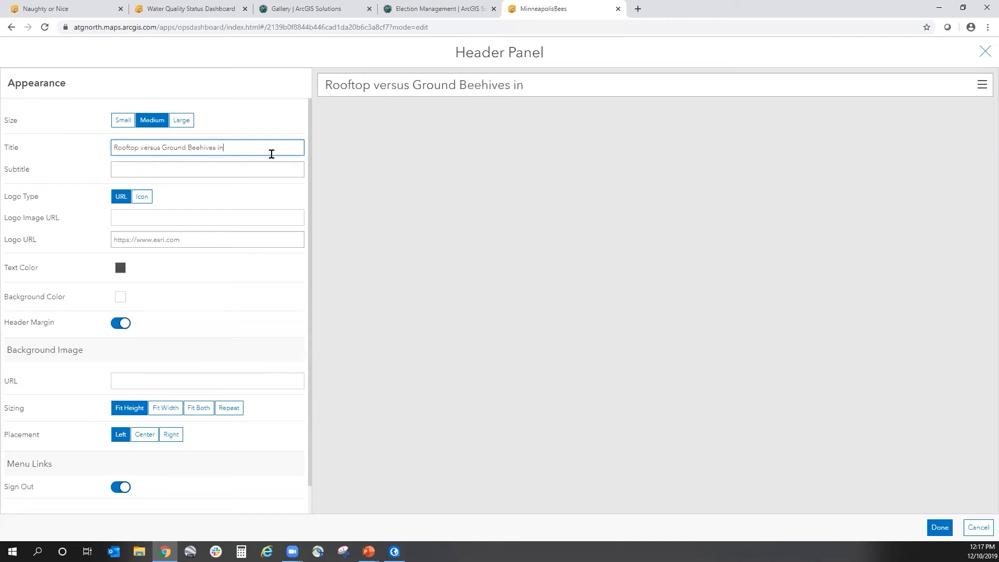
pyautogui.write(' Minnesa')
pyautogui.write('lis')
pyautogui.click(180, 122)
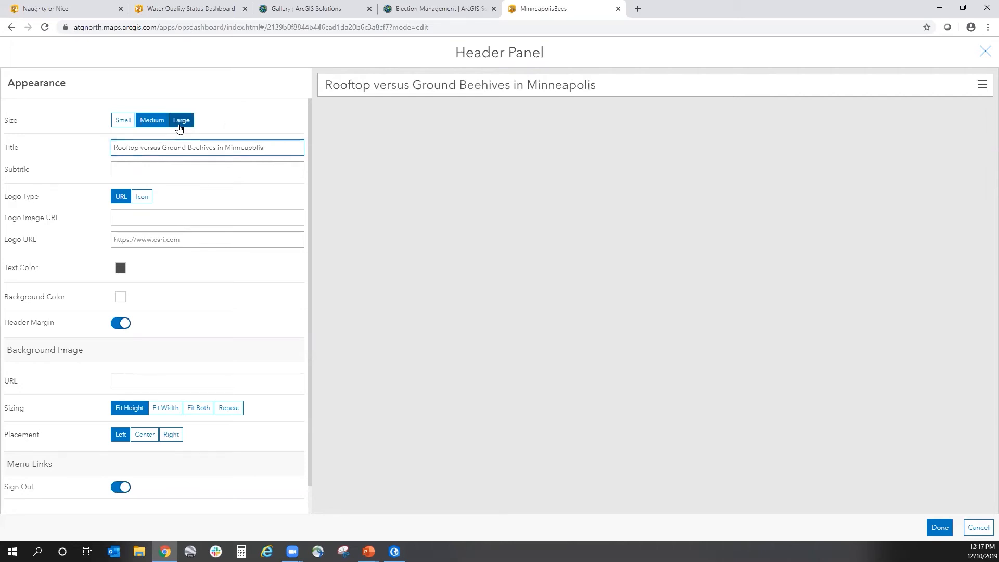
pyautogui.click(155, 124)
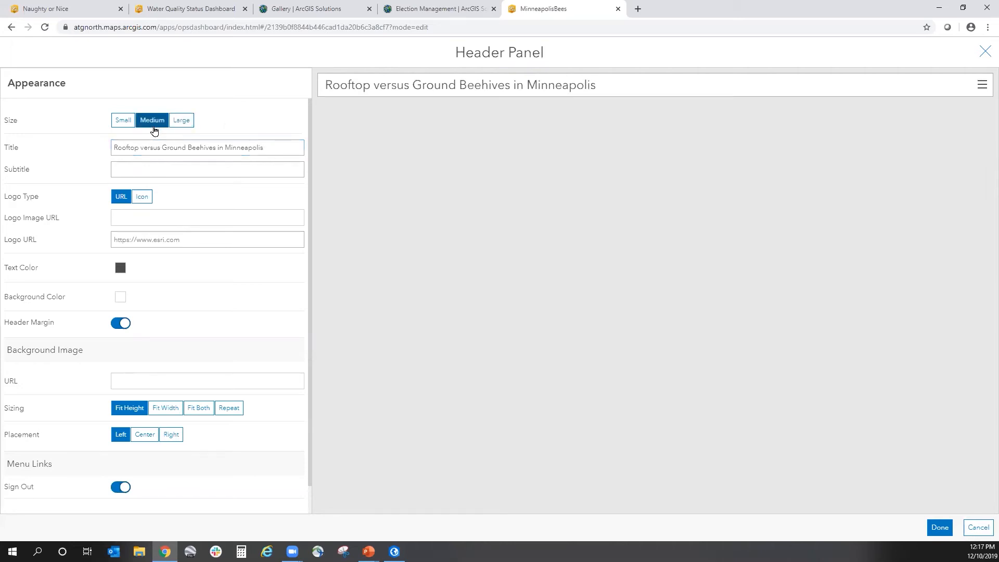
# Switch the header's logo type to icon and choose the elephant from the Points of interest icons.
pyautogui.click(148, 201)
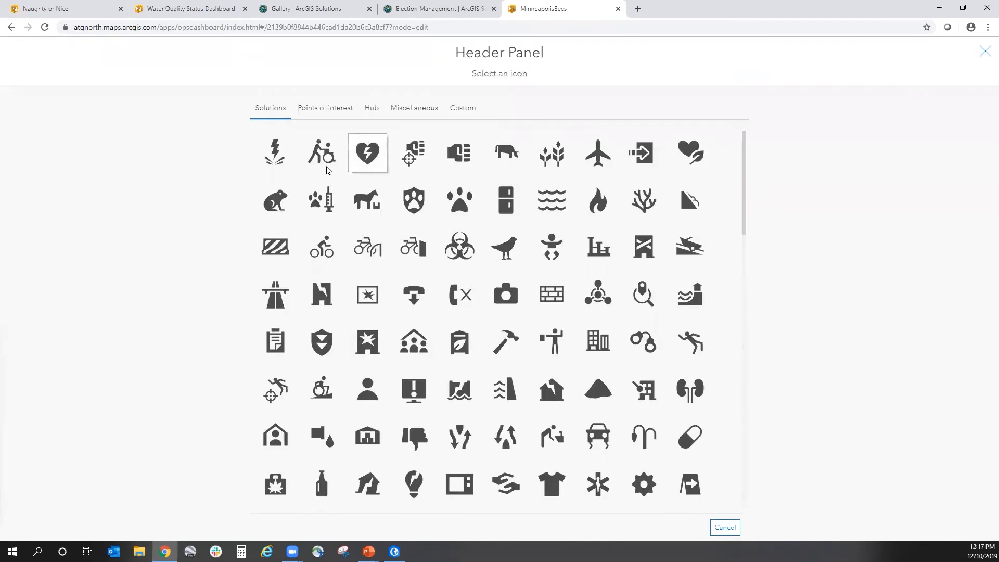
pyautogui.moveTo(743, 192); pyautogui.dragTo(729, 432)
pyautogui.click(422, 107)
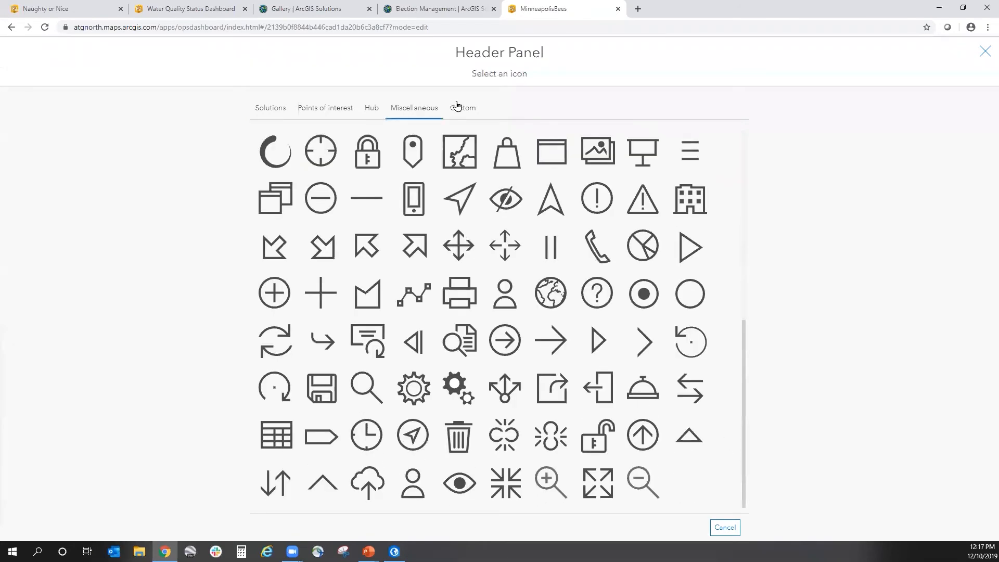
pyautogui.click(461, 110)
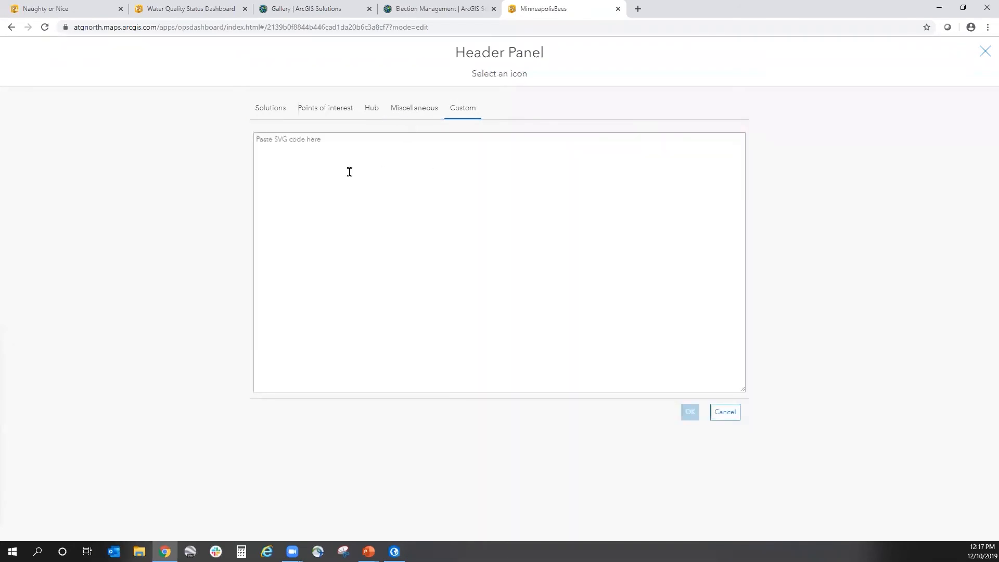
pyautogui.click(416, 112)
pyautogui.moveTo(742, 226); pyautogui.dragTo(711, 442)
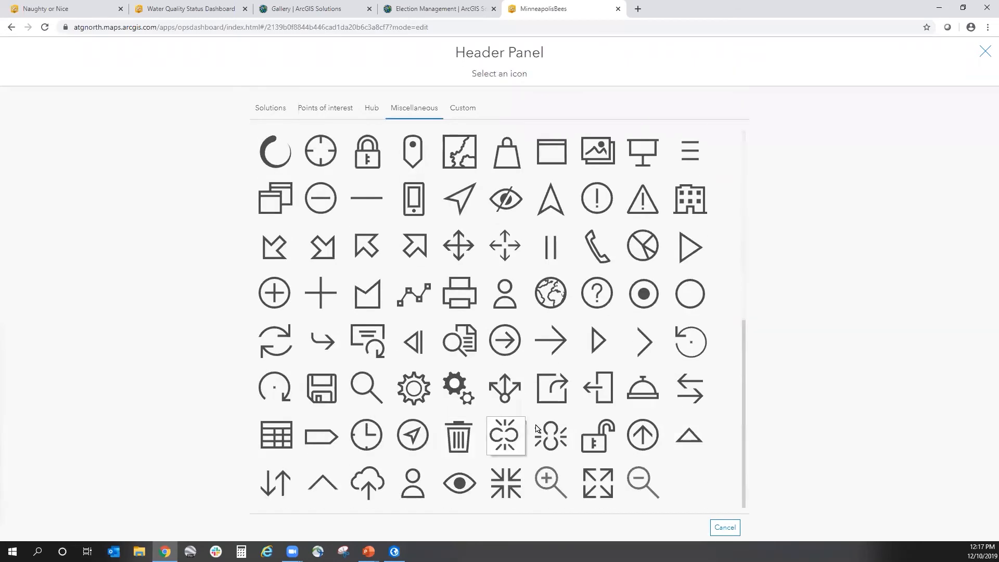
pyautogui.click(326, 110)
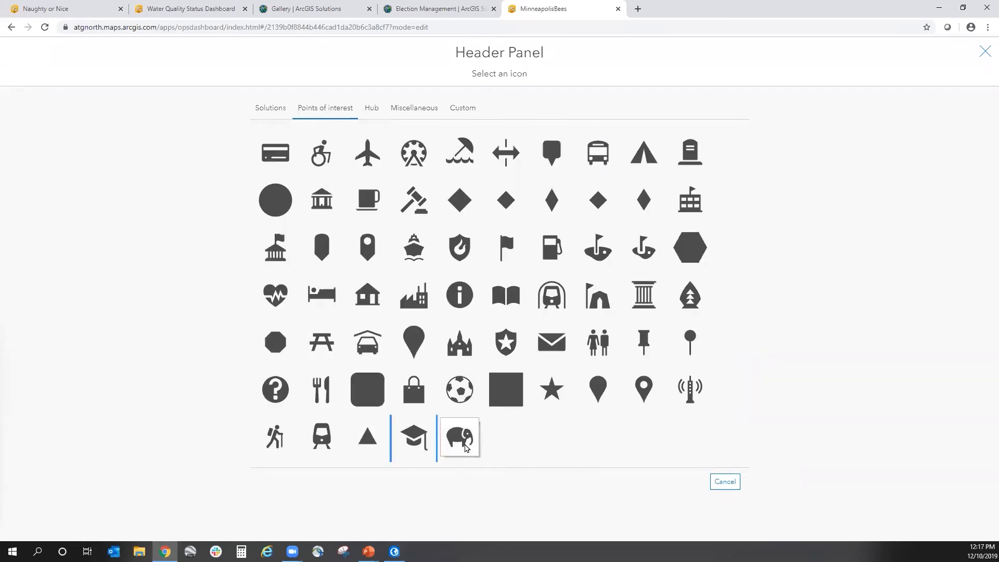
pyautogui.click(460, 437)
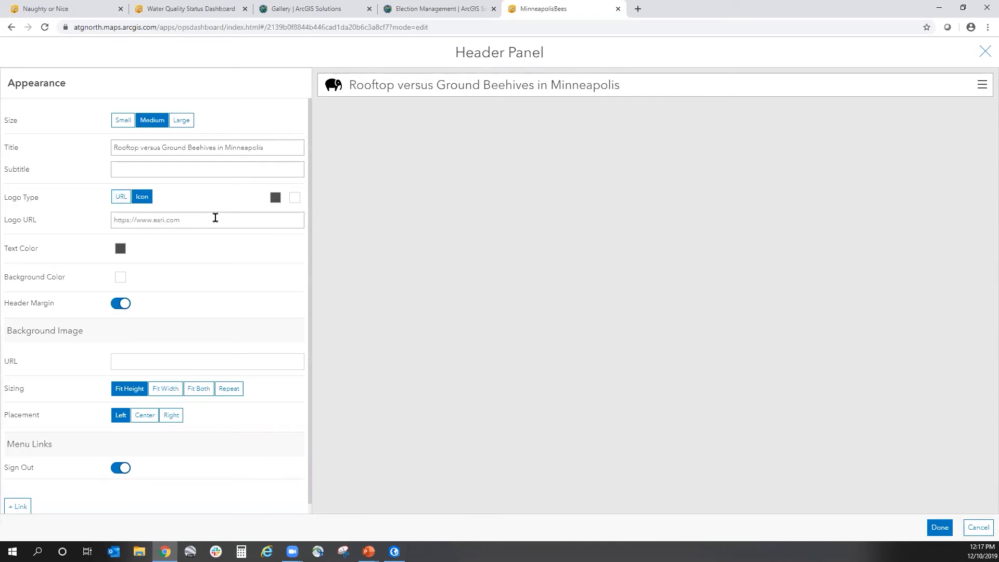
# Color the header text bright blue and its background light blue (#bee8ff), keep the header margin on, and finish the header.
pyautogui.click(120, 248)
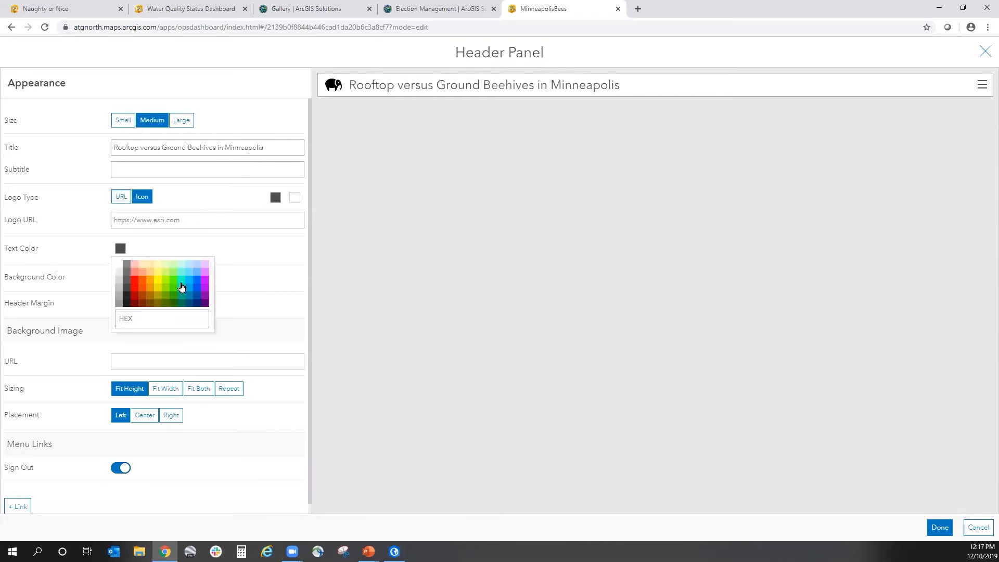
pyautogui.click(194, 278)
pyautogui.click(137, 297)
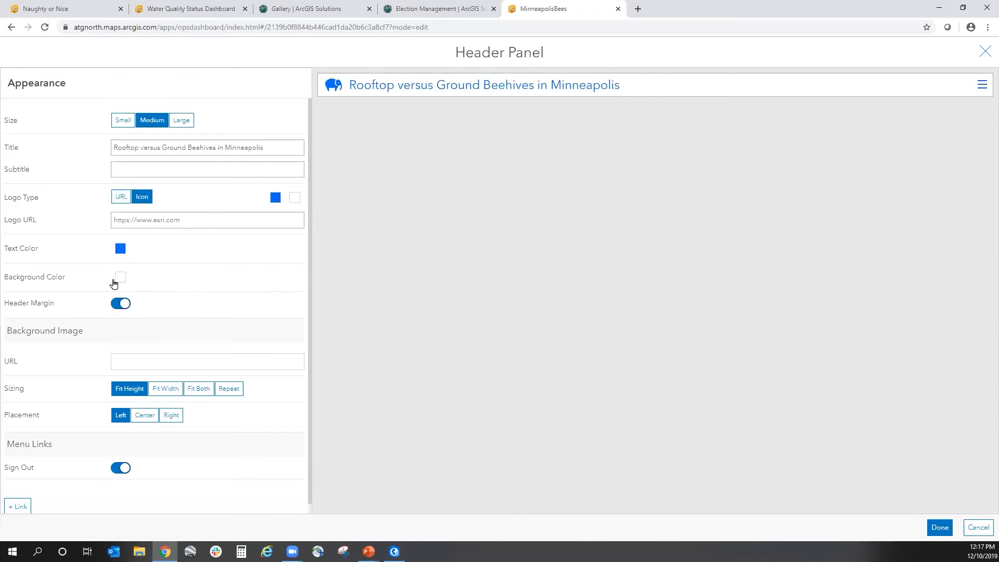
pyautogui.click(120, 277)
pyautogui.click(191, 296)
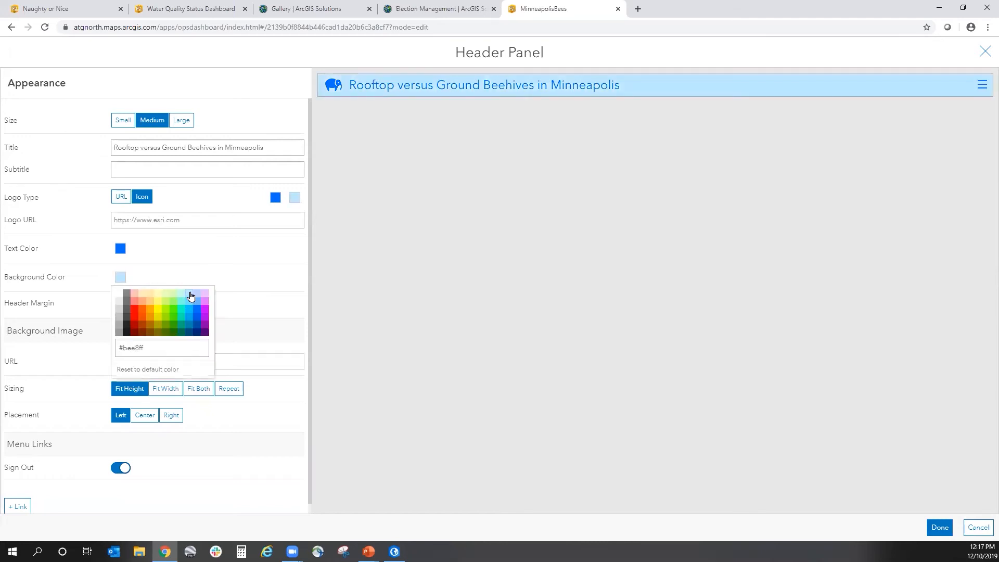
pyautogui.click(266, 322)
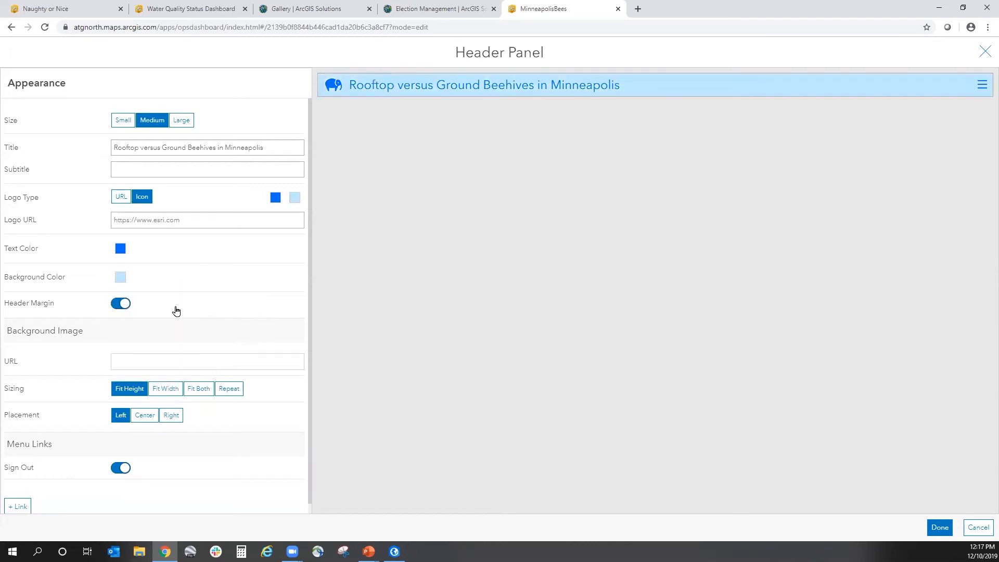
pyautogui.click(125, 304)
pyautogui.click(125, 304)
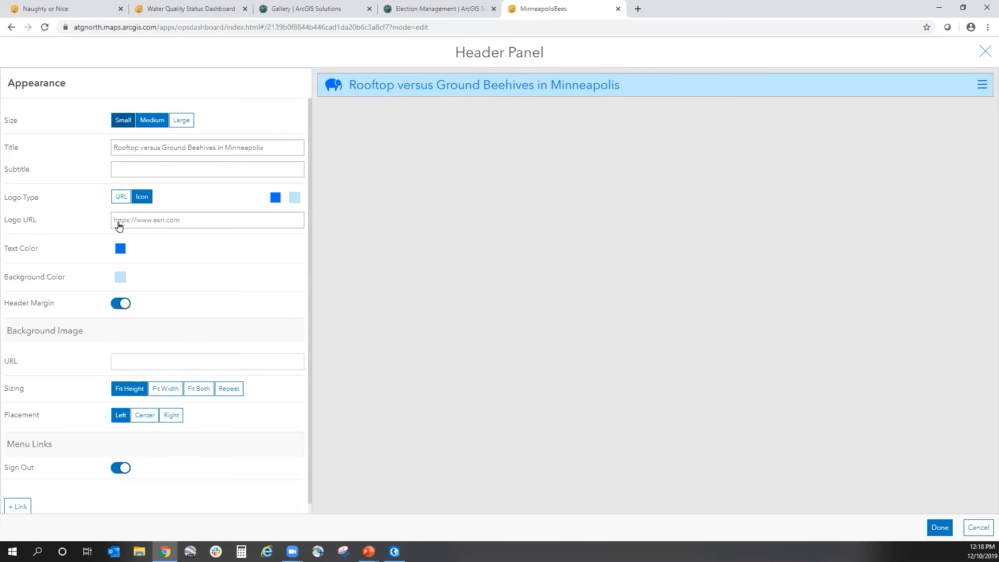
pyautogui.scroll(-1, 250, 377)
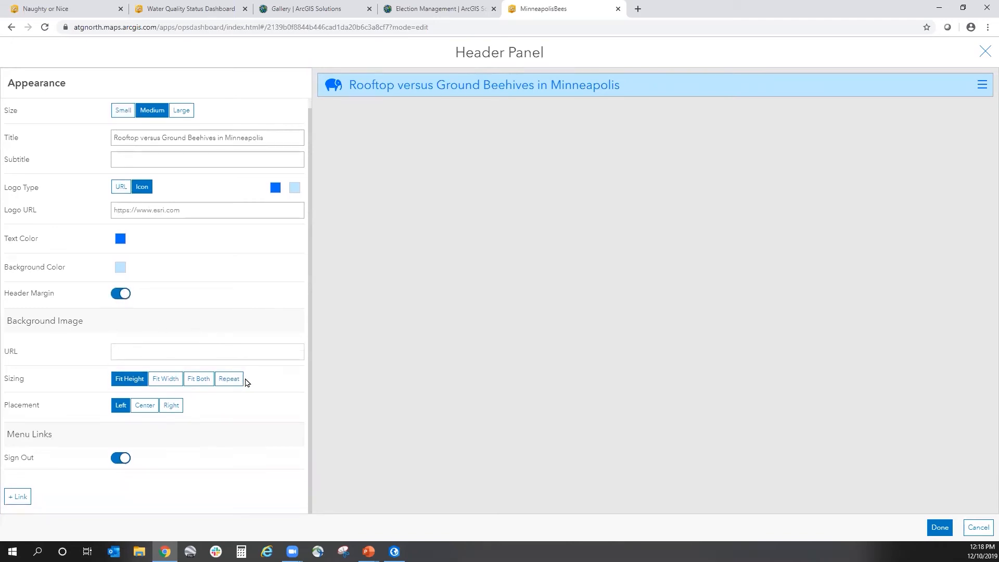
pyautogui.click(940, 528)
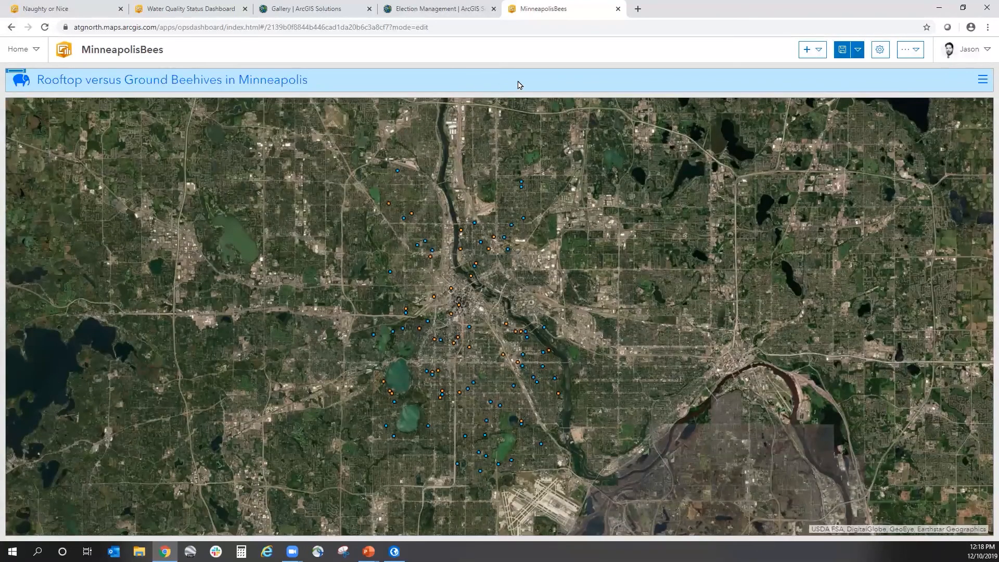
pyautogui.click(818, 54)
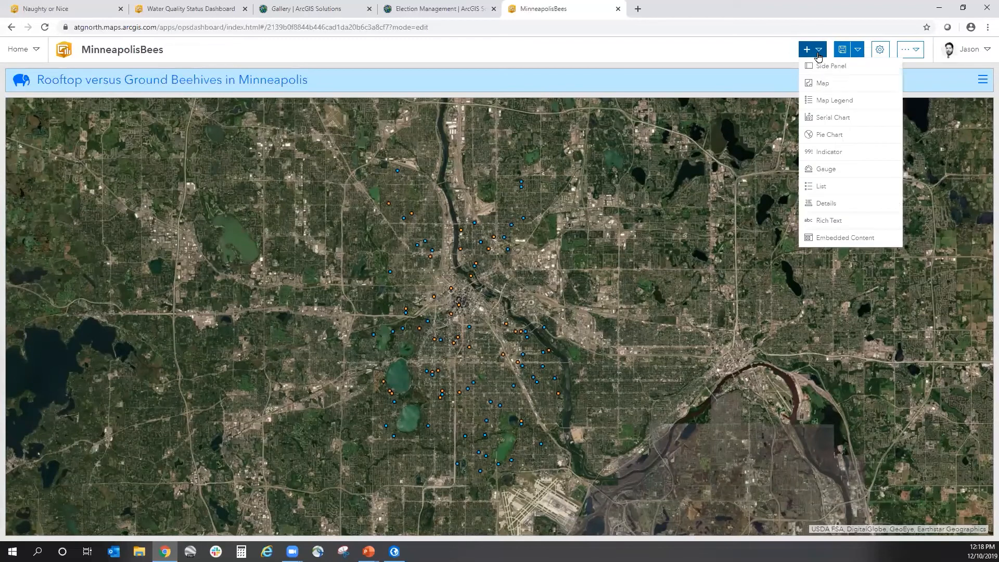
pyautogui.click(851, 87)
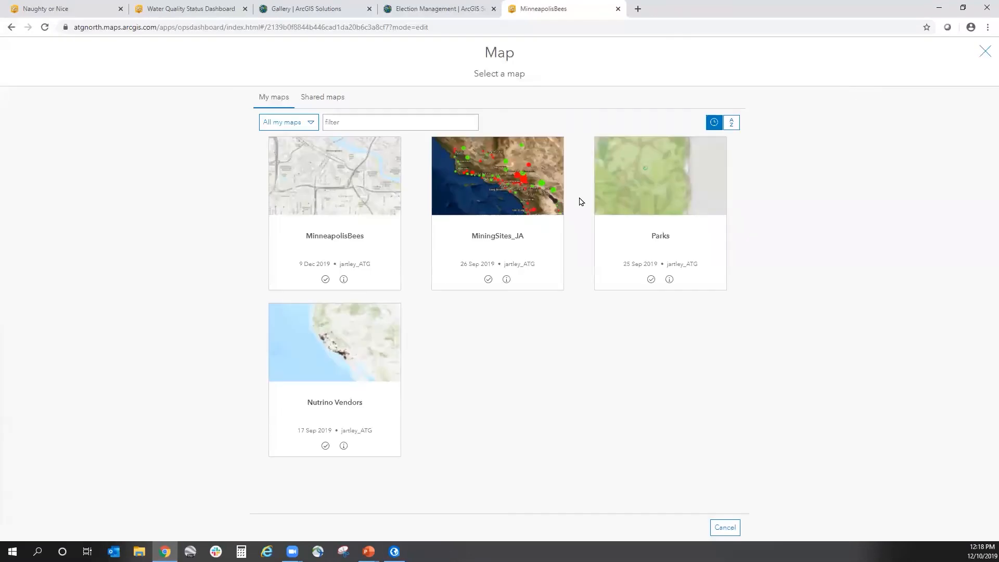
pyautogui.click(984, 53)
# Add a map legend with the left-aligned title "Hive Locations" and narrow it to a slim column beside the map.
pyautogui.click(814, 50)
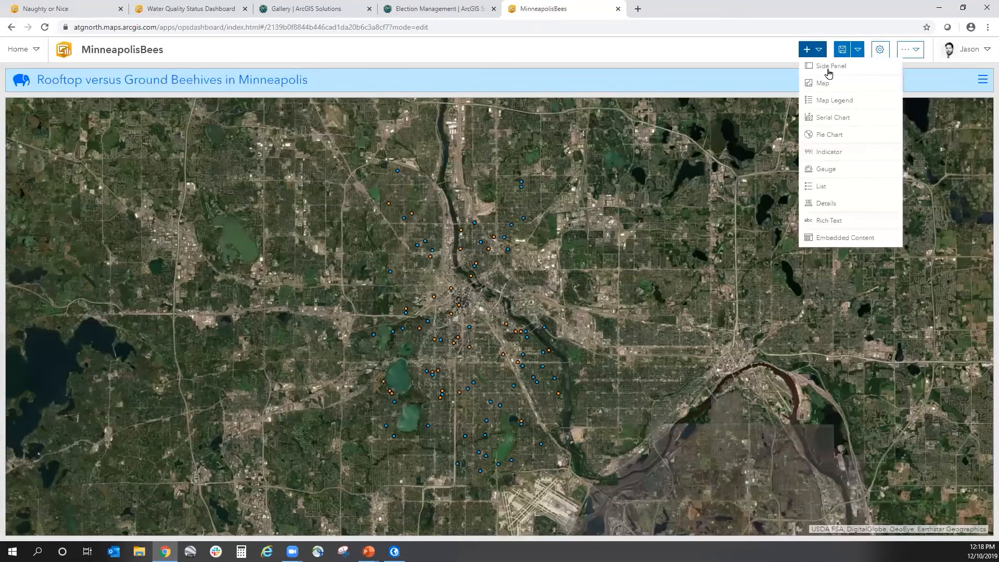
pyautogui.click(865, 104)
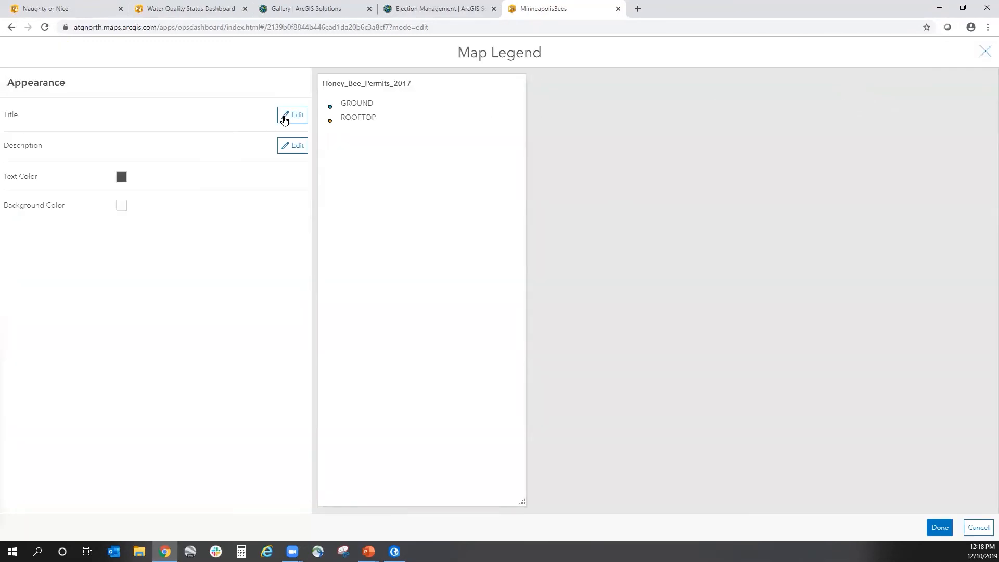
pyautogui.click(292, 117)
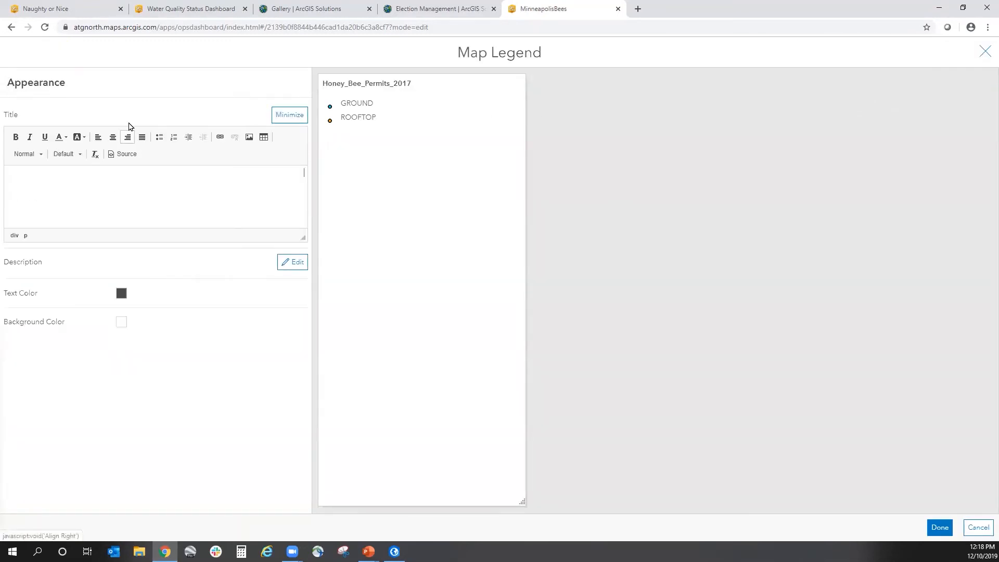
pyautogui.click(97, 136)
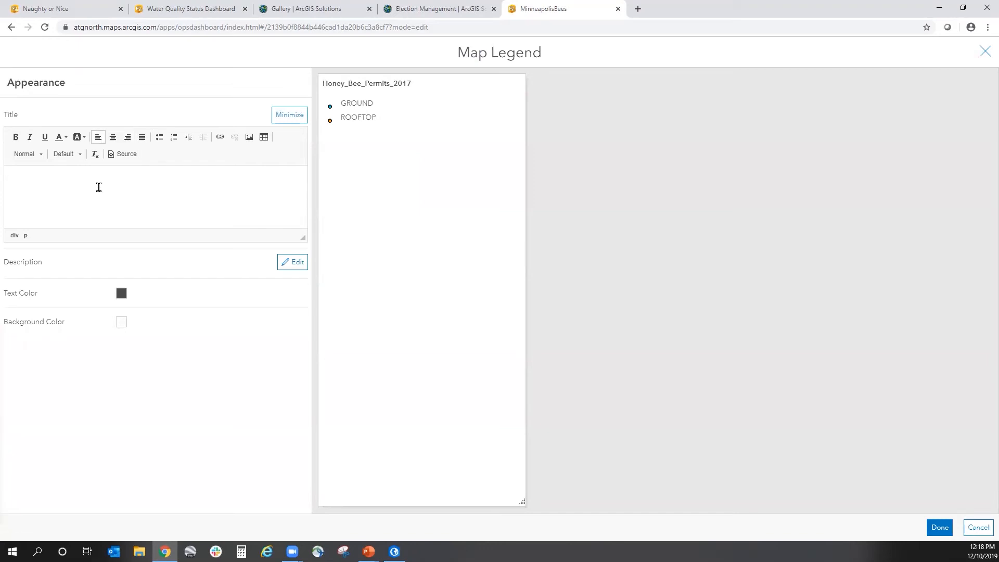
pyautogui.write('Hive Locations')
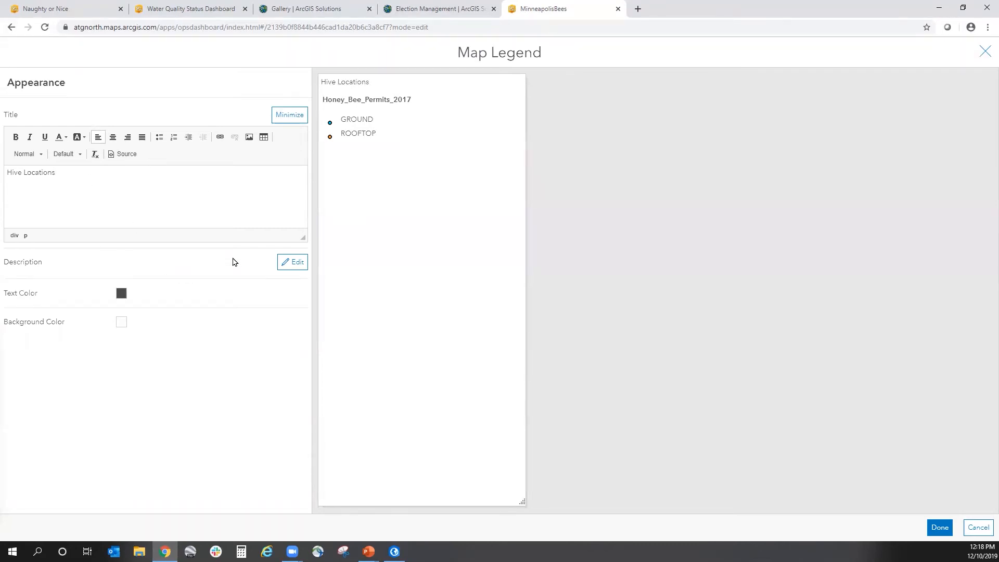
pyautogui.click(292, 261)
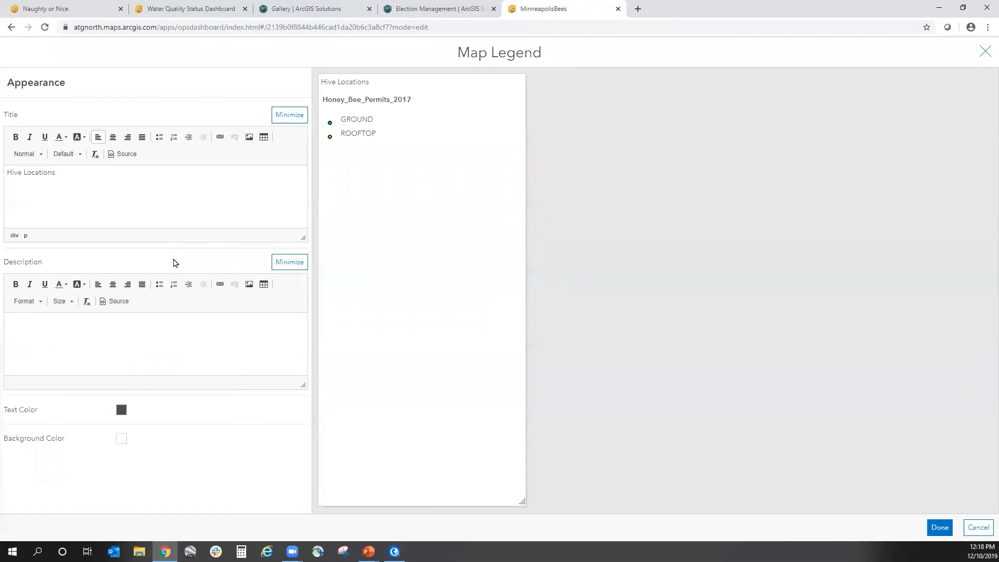
pyautogui.click(121, 410)
pyautogui.click(263, 459)
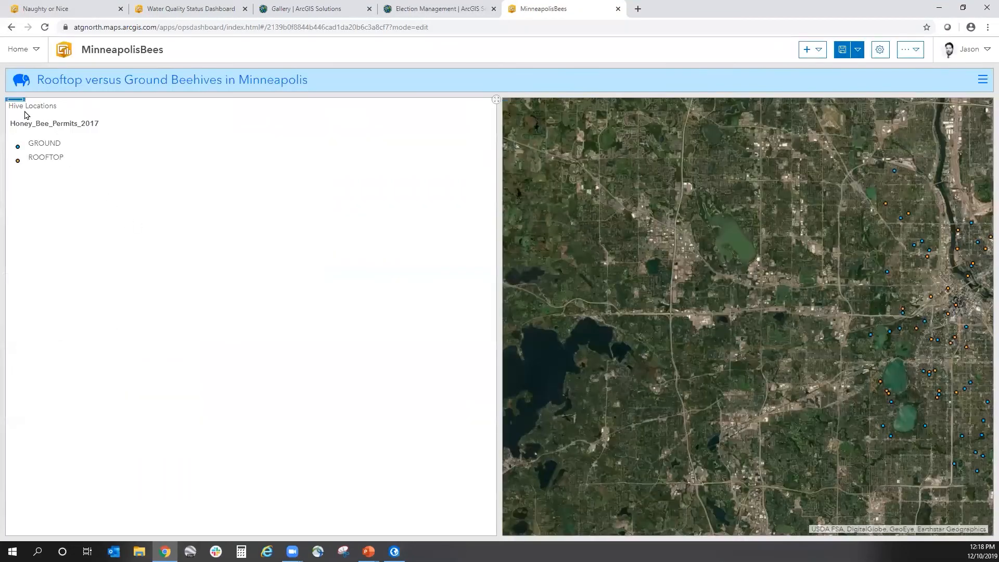
pyautogui.moveTo(501, 194); pyautogui.dragTo(107, 224)
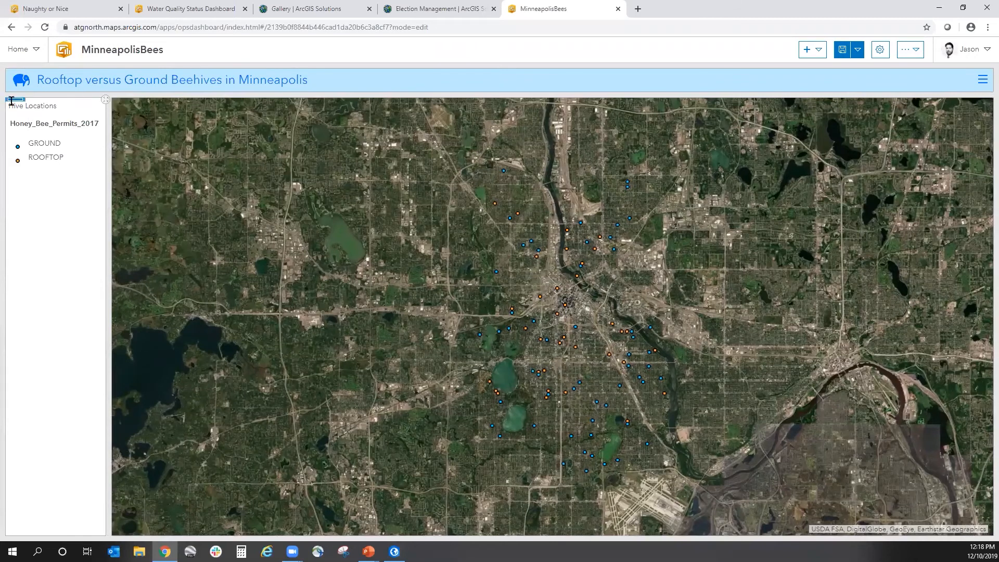
# Try to move the map legend element across into the map's area of the dashboard.
pyautogui.moveTo(14, 105)
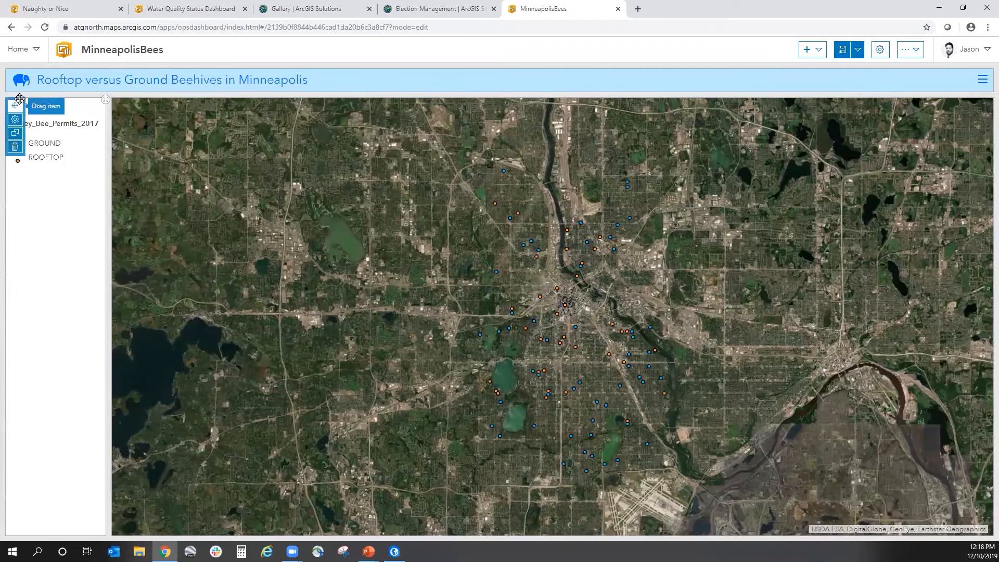
pyautogui.moveTo(12, 106); pyautogui.dragTo(512, 107)
pyautogui.moveTo(12, 106)
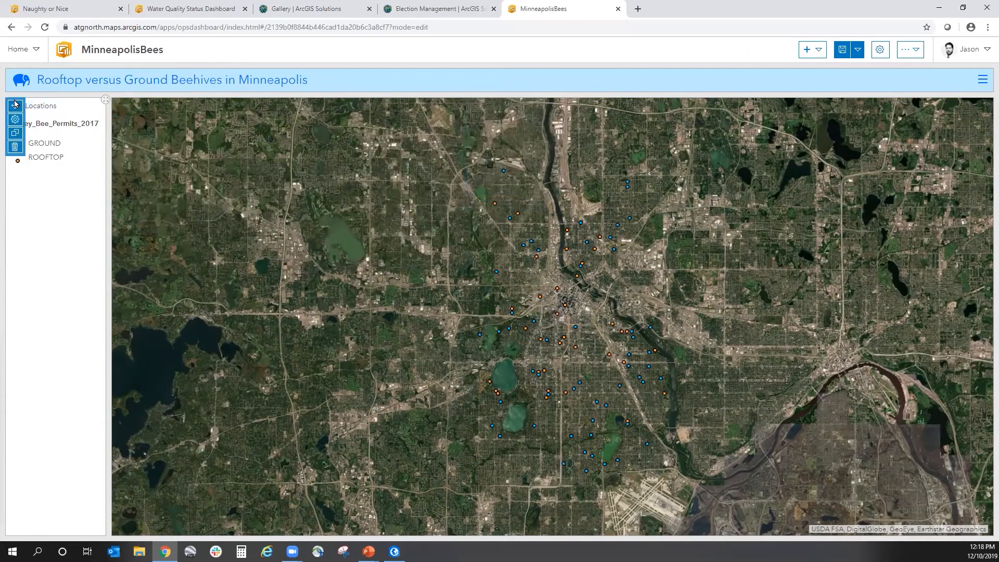
# Try docking the map legend above the map, and return it to a slim column beside the map.
pyautogui.moveTo(12, 105); pyautogui.dragTo(503, 99)
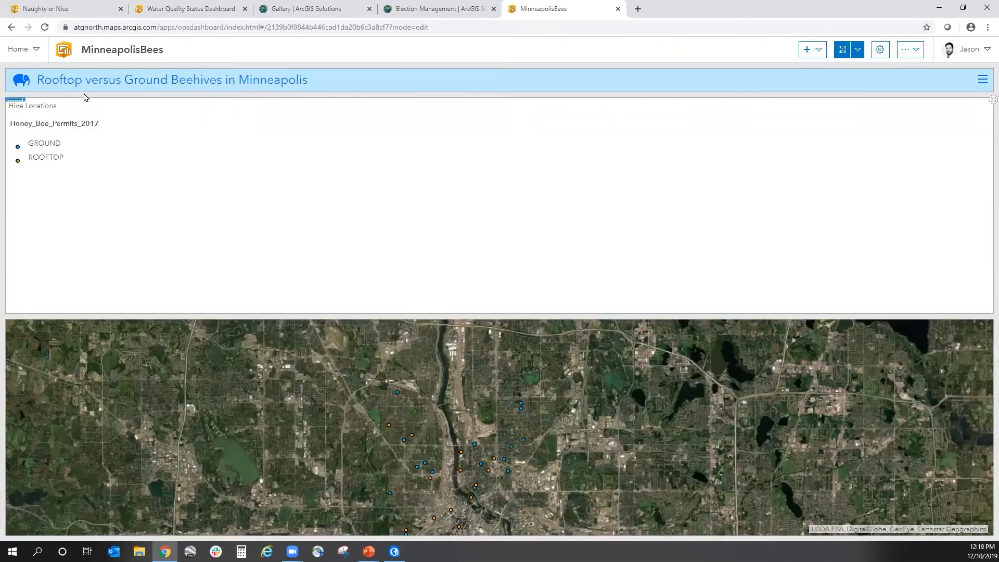
pyautogui.moveTo(13, 106)
pyautogui.moveTo(13, 105); pyautogui.dragTo(3, 320)
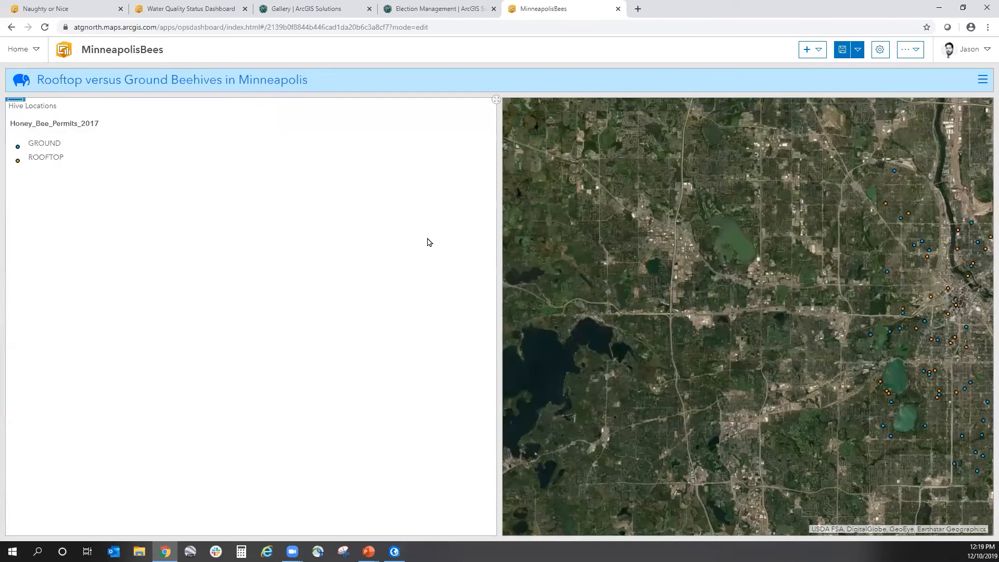
pyautogui.moveTo(495, 239); pyautogui.dragTo(109, 238)
pyautogui.moveTo(15, 120)
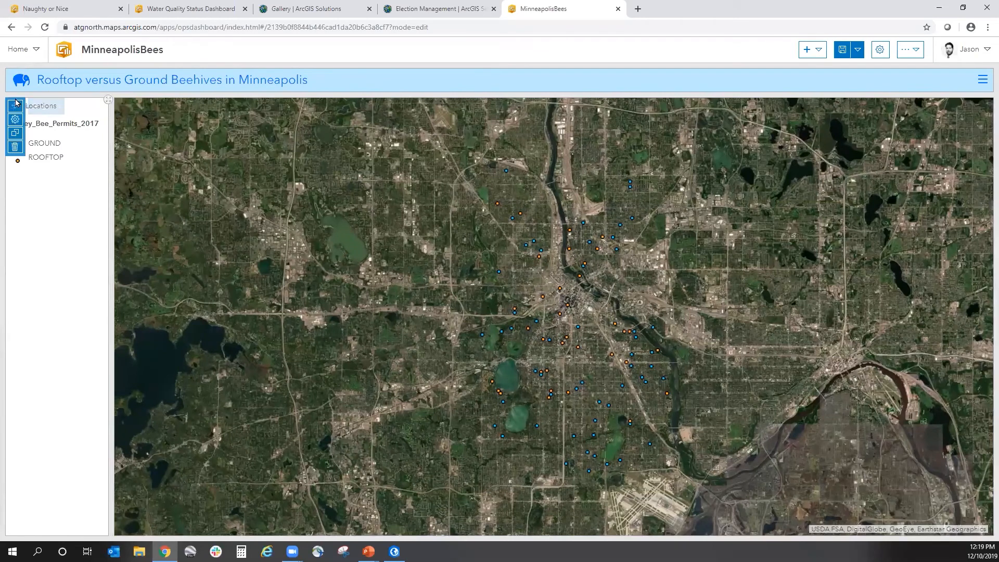
pyautogui.click(15, 120)
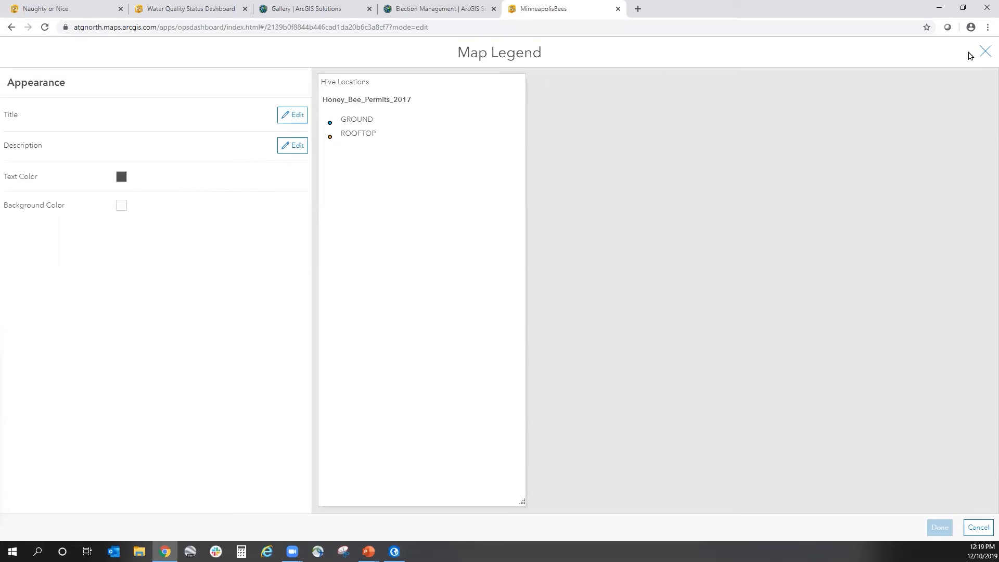
pyautogui.click(985, 51)
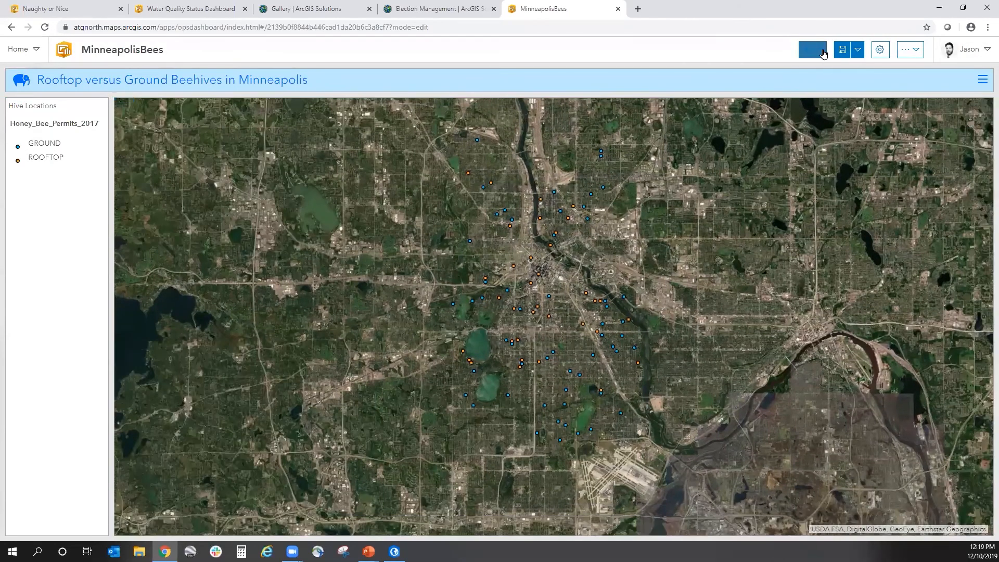
# Add an indicator based on the Honey_Bee_Permits_2017 layer and filter it to HiveType equal GROUND.
pyautogui.click(820, 51)
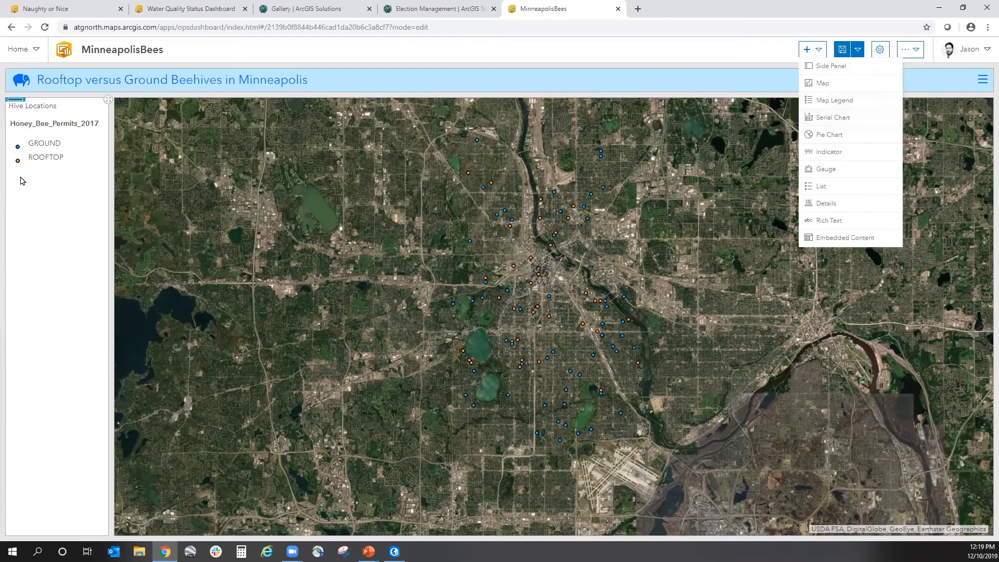
pyautogui.click(852, 152)
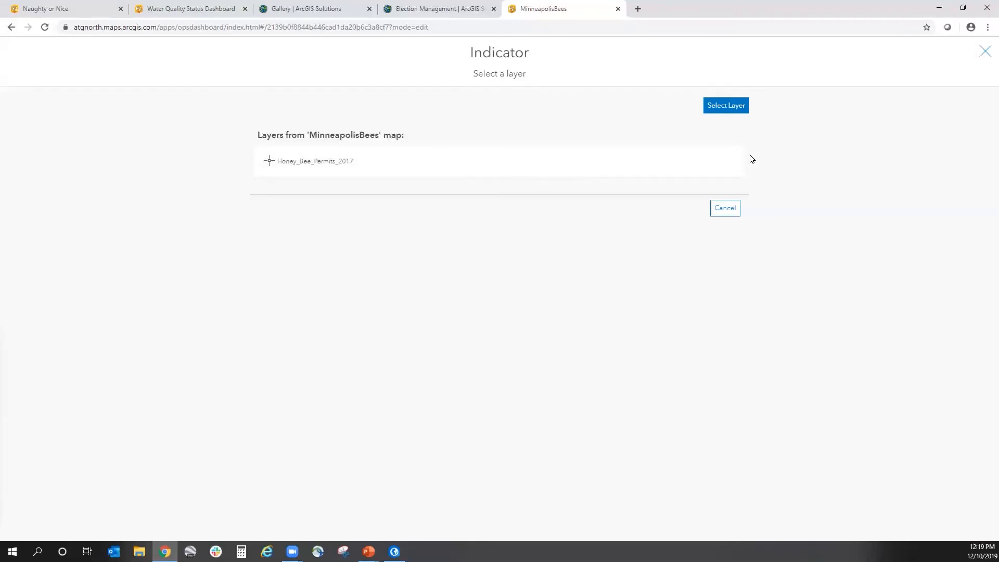
pyautogui.click(355, 170)
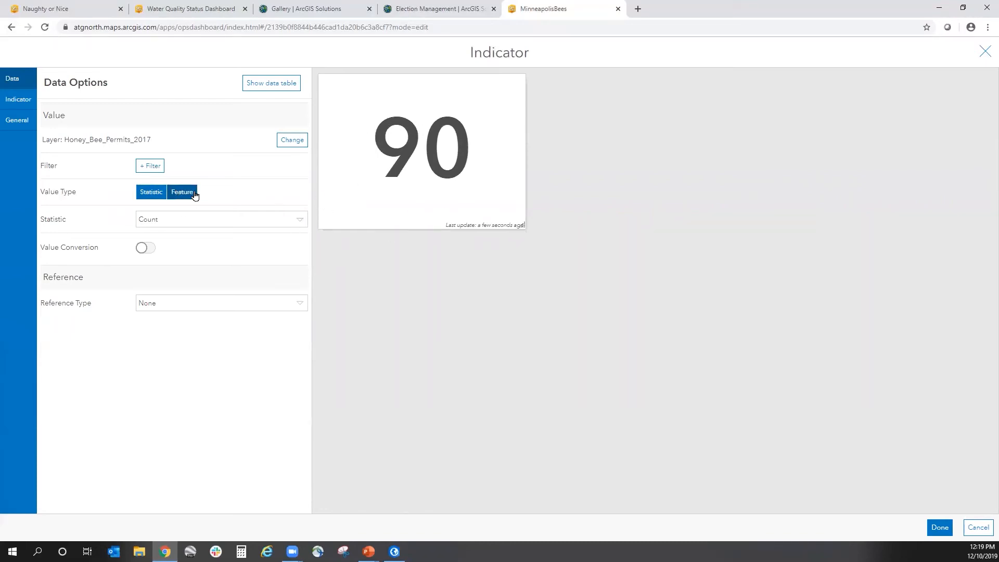
pyautogui.click(154, 166)
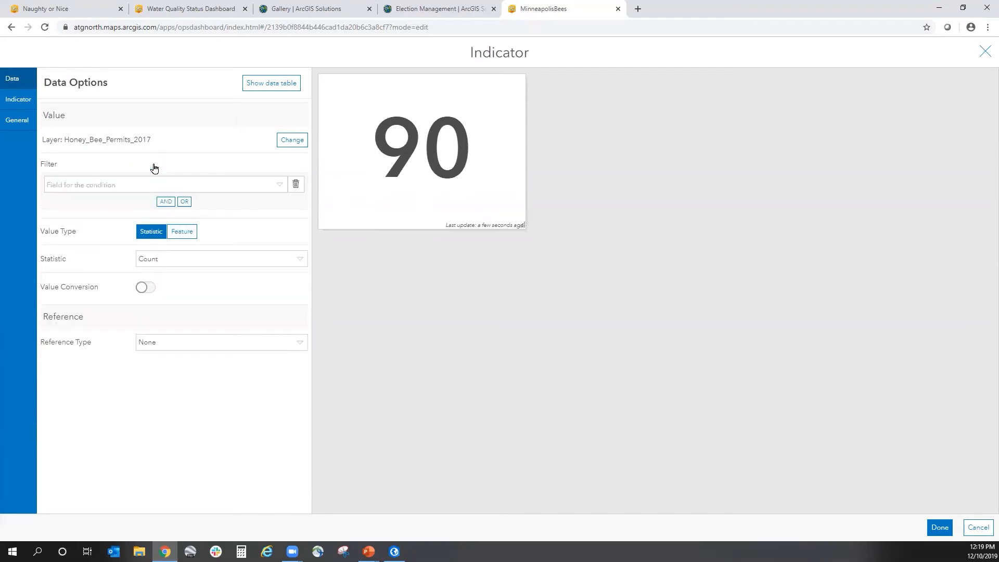
pyautogui.click(281, 187)
pyautogui.click(111, 254)
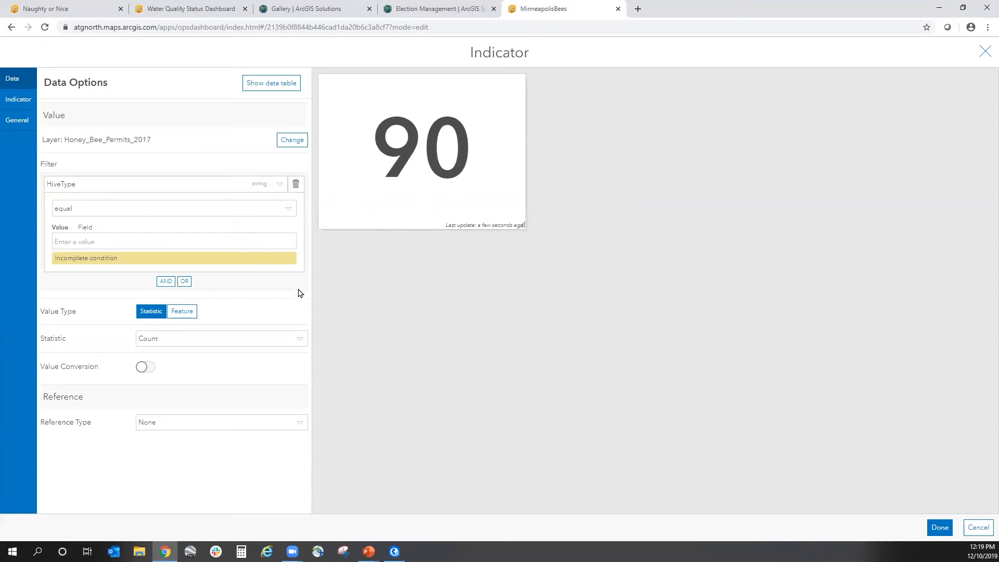
pyautogui.click(115, 241)
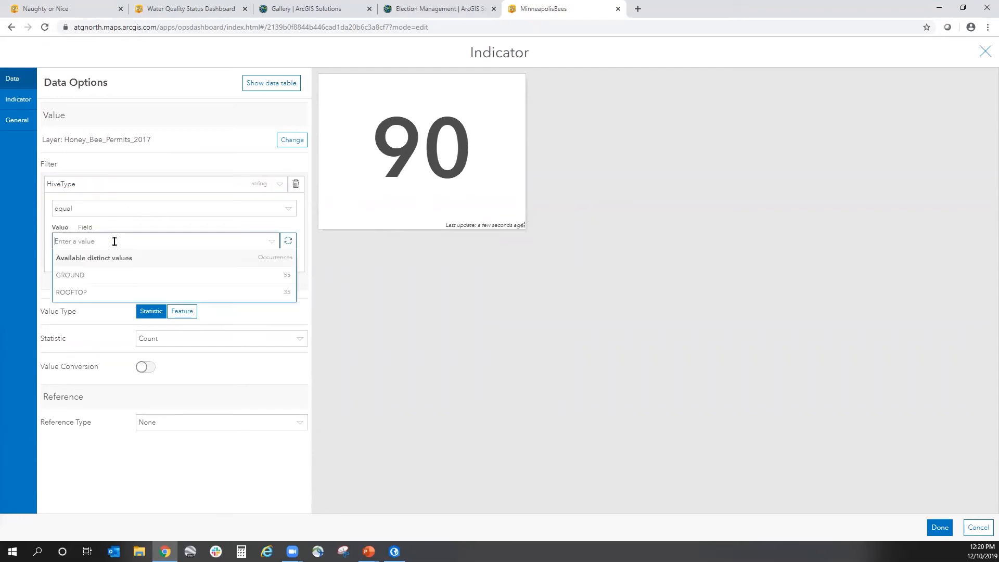
pyautogui.click(86, 275)
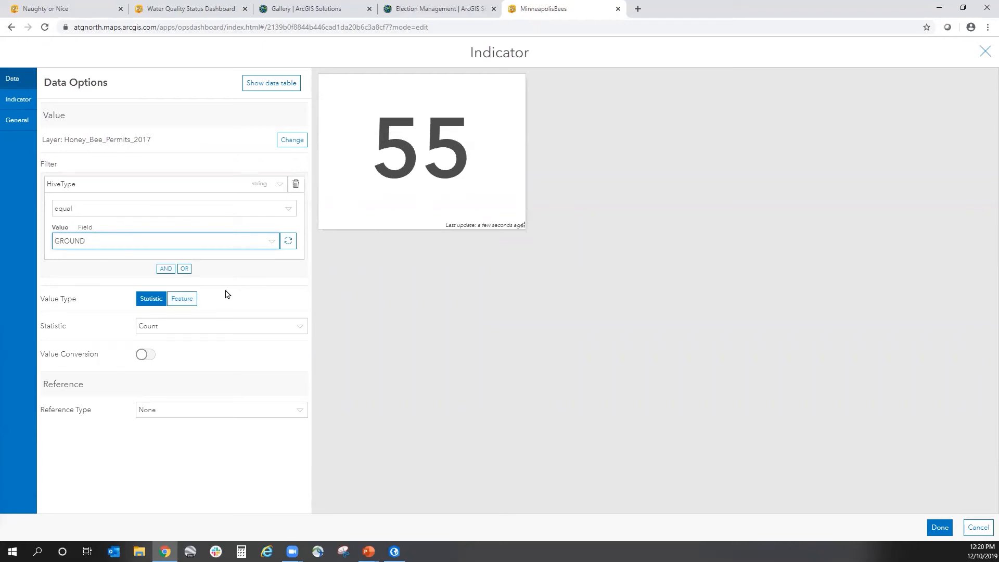
# Add a second AND condition to the indicator's filter with HiveType equal ROOFTOP.
pyautogui.click(166, 268)
pyautogui.click(185, 286)
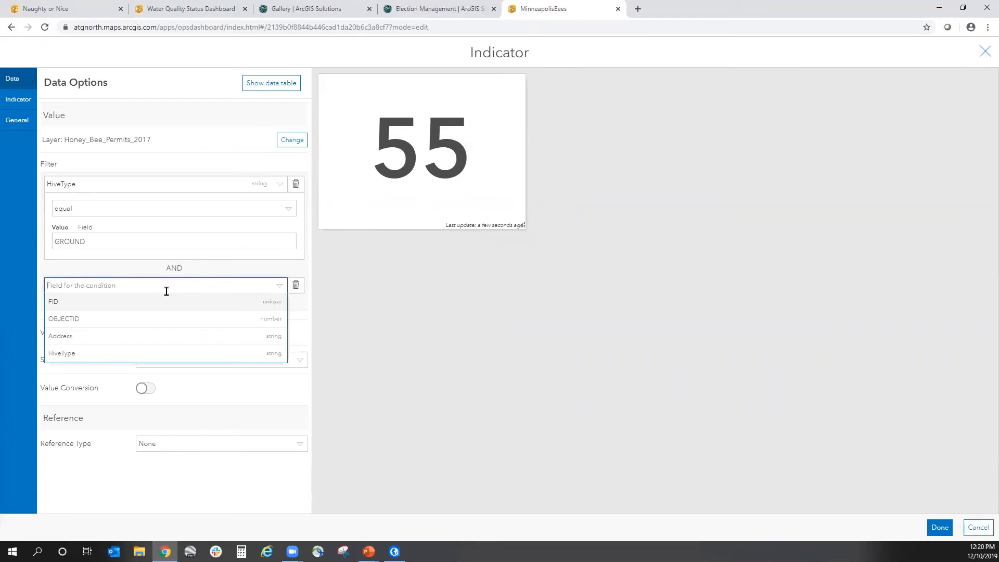
pyautogui.click(81, 355)
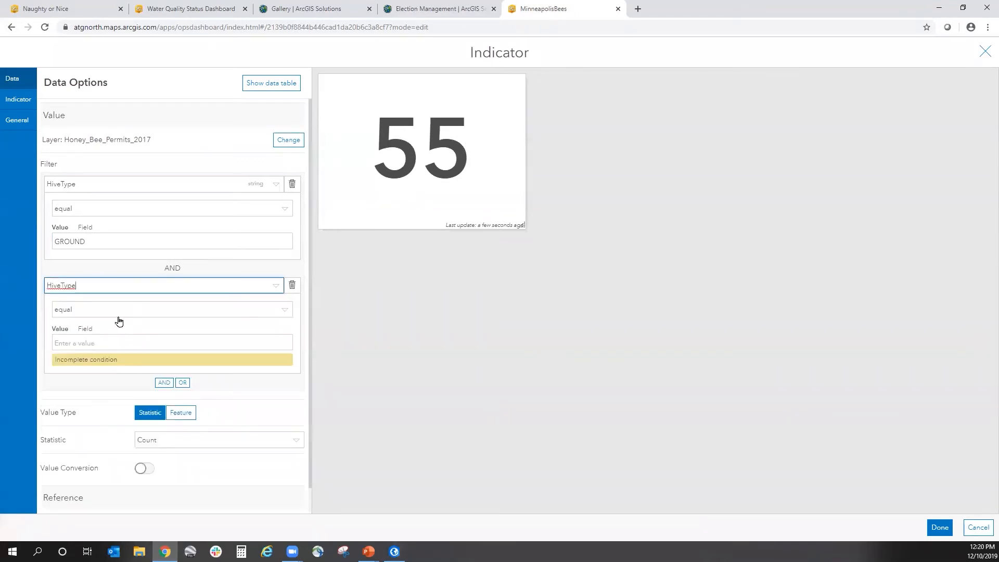
pyautogui.click(100, 341)
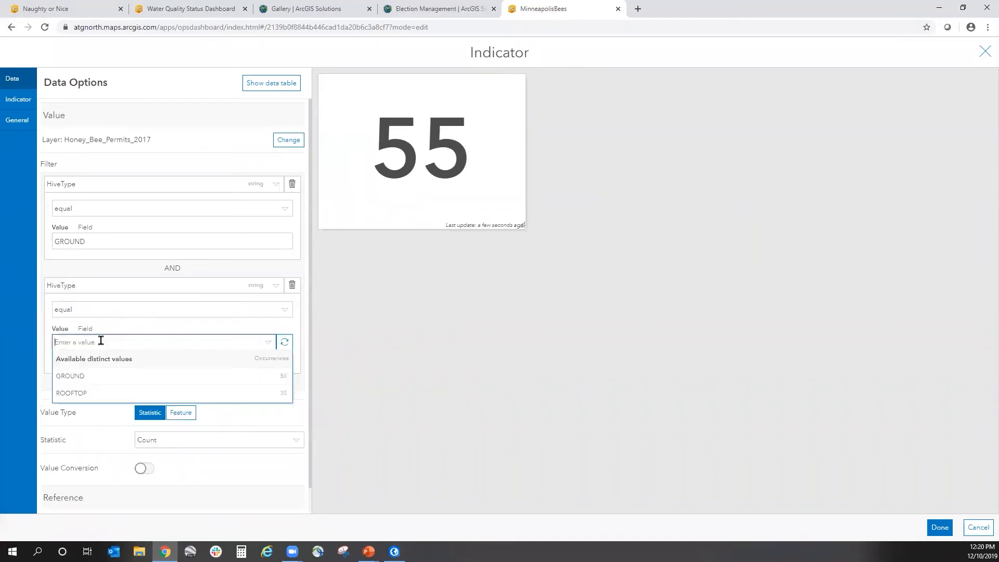
pyautogui.click(82, 393)
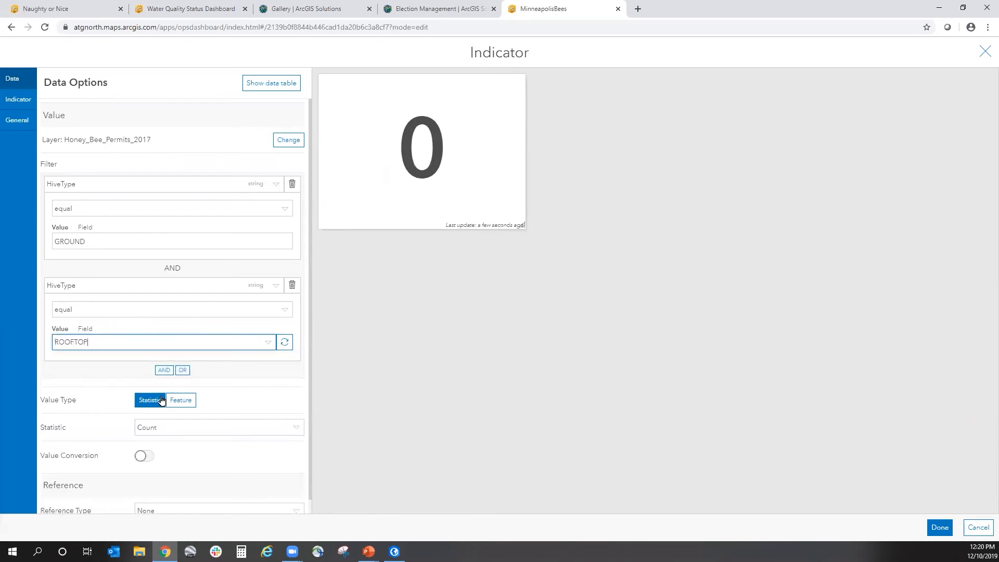
# Switch the indicator's value type to Feature and remove the ROOFTOP condition with the data table displayed.
pyautogui.scroll(-1, 275, 379)
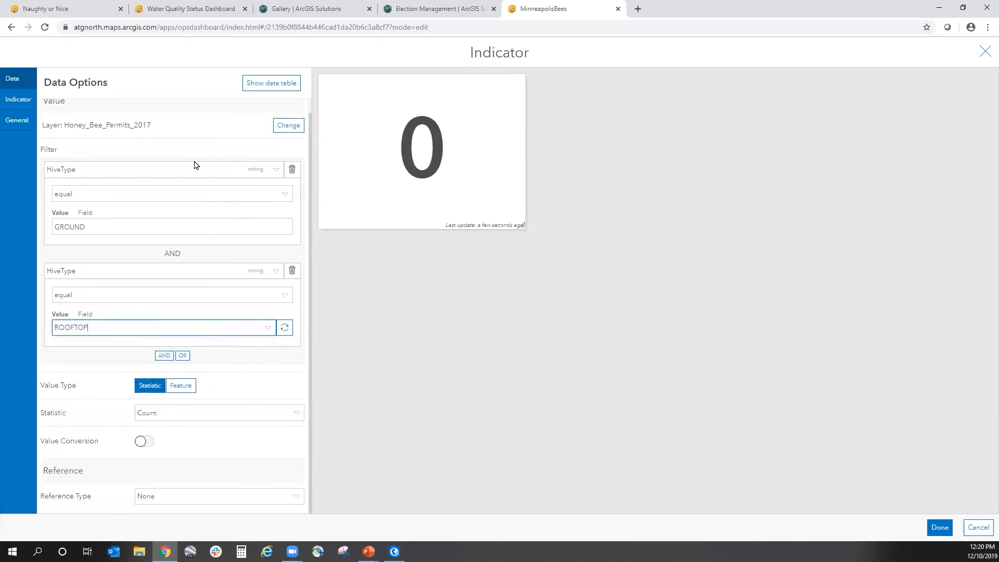
pyautogui.click(184, 385)
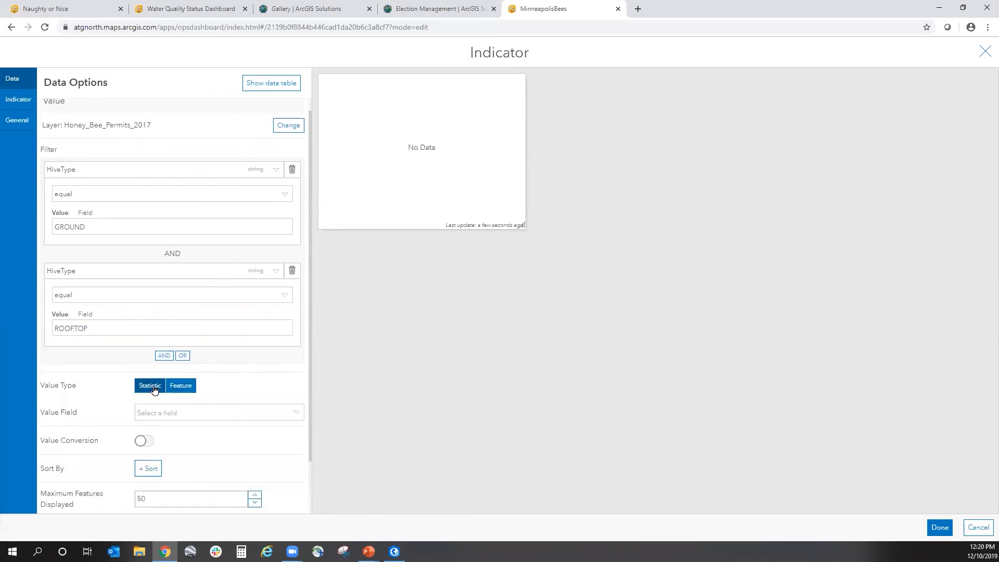
pyautogui.click(153, 389)
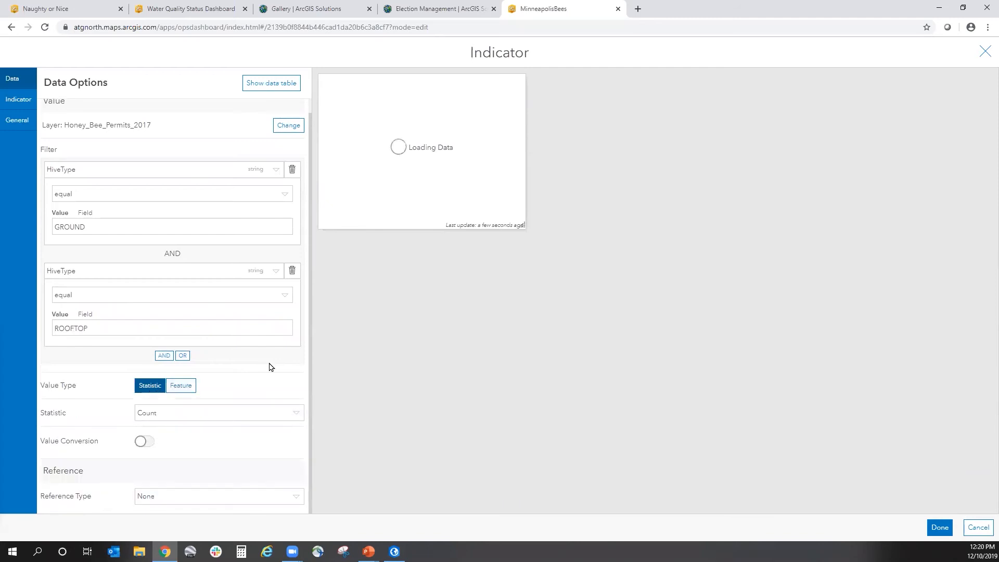
pyautogui.click(188, 386)
pyautogui.scroll(-1, 258, 377)
pyautogui.scroll(2, 234, 427)
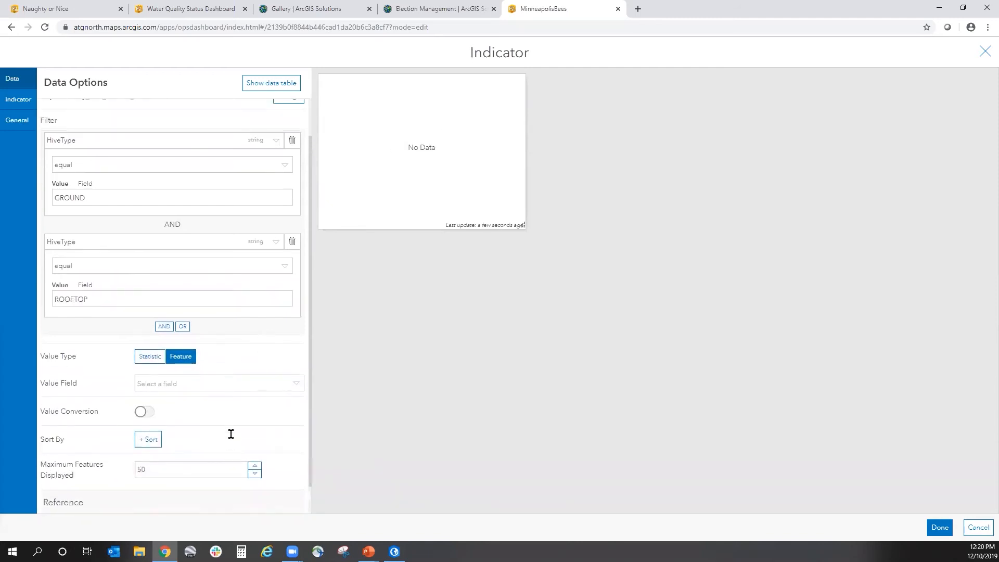
pyautogui.click(272, 83)
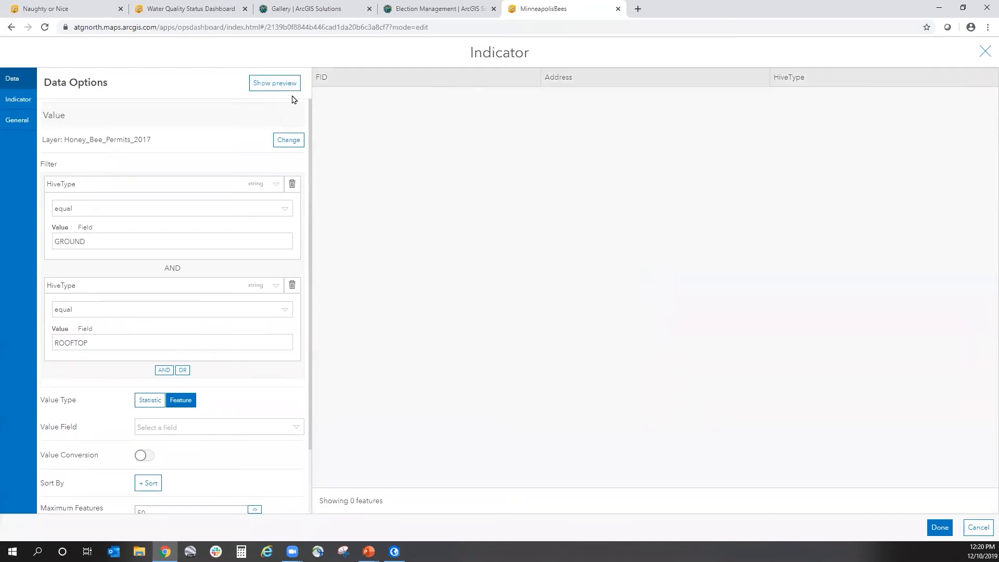
pyautogui.click(293, 286)
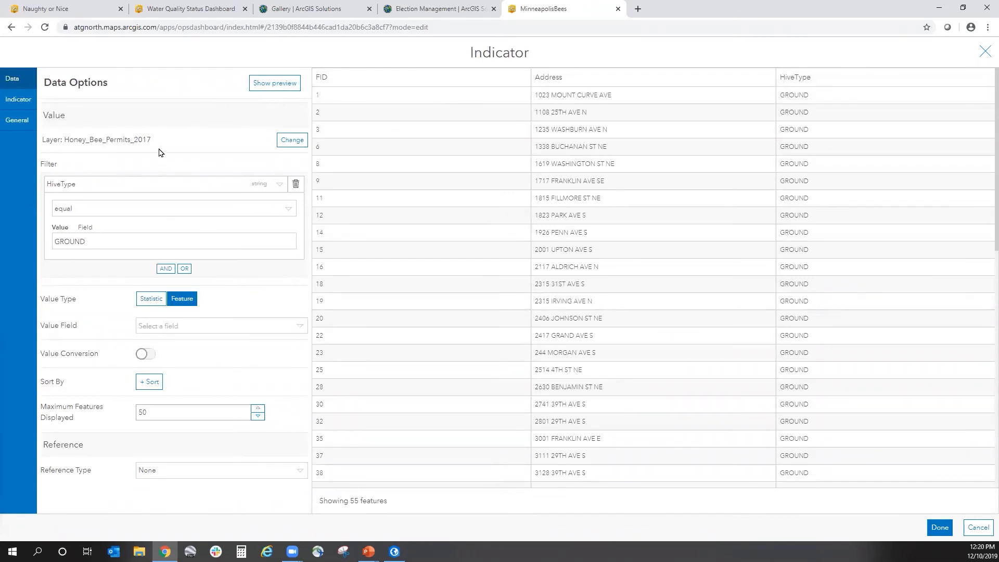
# Set the indicator's top text to "Rooftop" and finish adding the indicator to the dashboard.
pyautogui.click(18, 99)
pyautogui.click(107, 136)
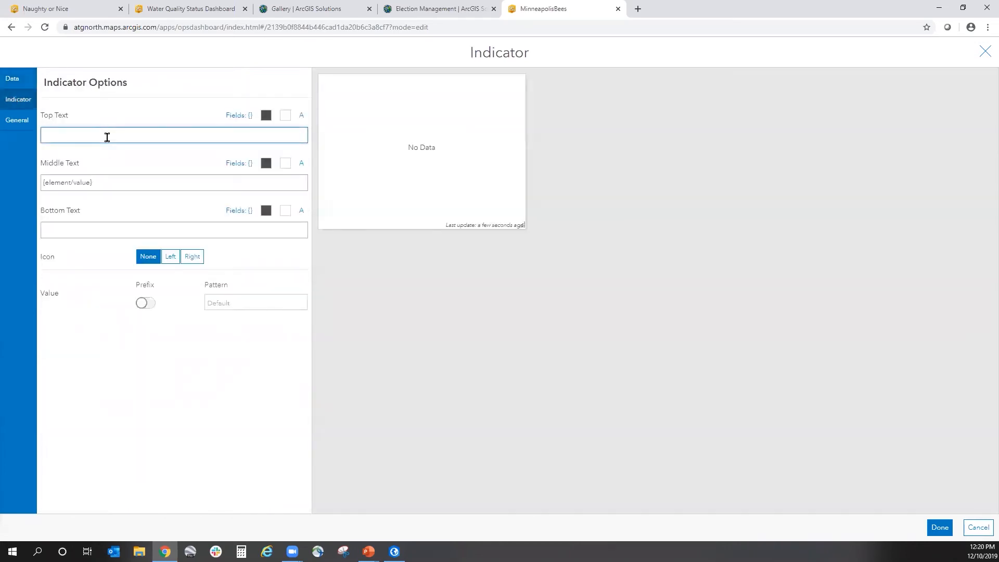
pyautogui.press('Return')
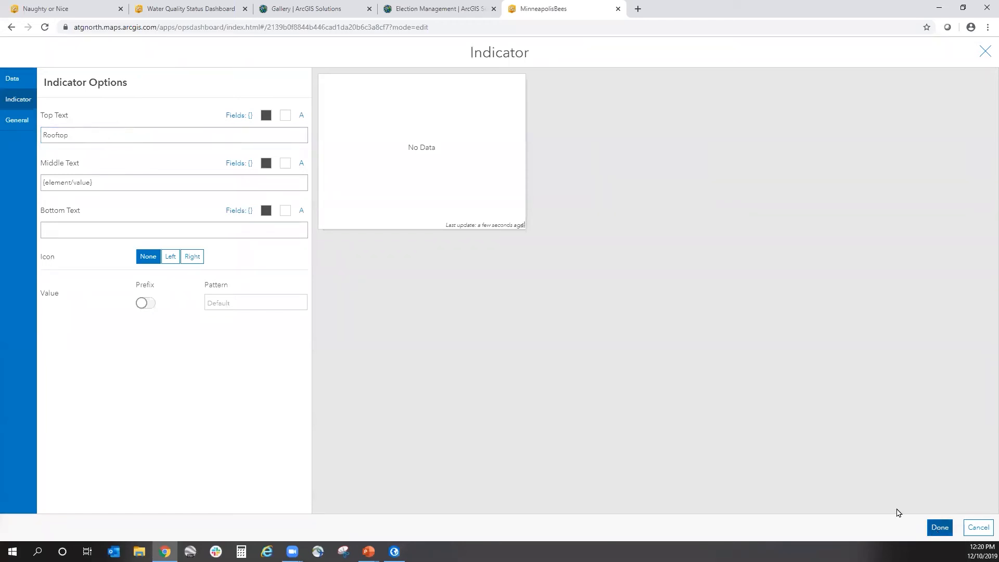
pyautogui.click(940, 528)
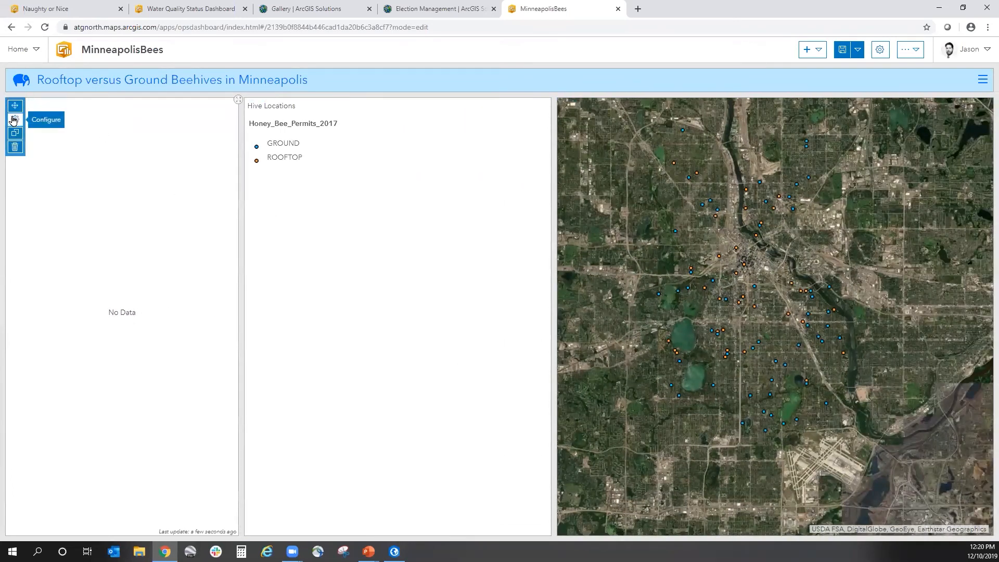
# Reopen the new indicator's configuration and give it the title "Hive Type" in its general options.
pyautogui.click(14, 119)
pyautogui.click(13, 119)
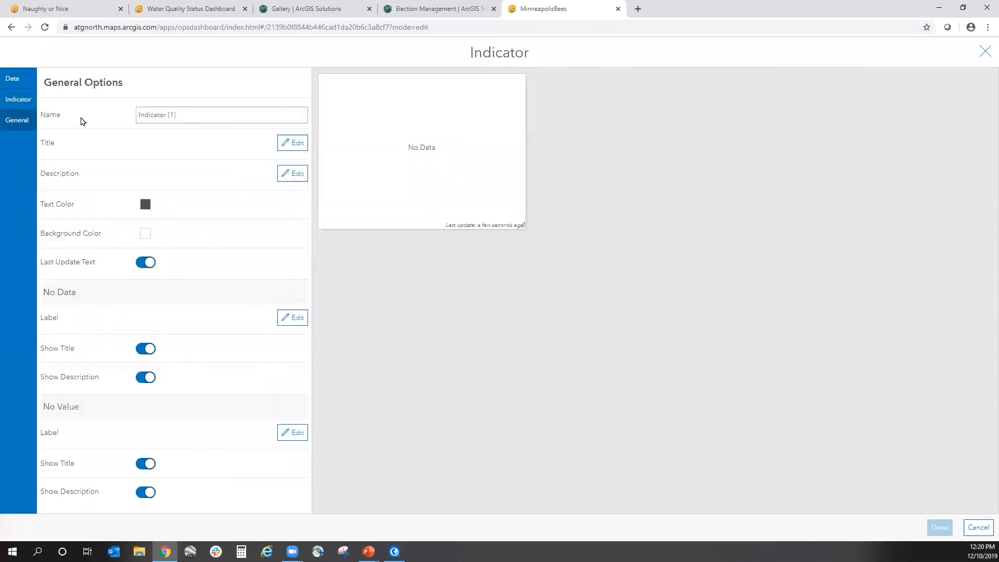
pyautogui.click(287, 144)
pyautogui.click(121, 217)
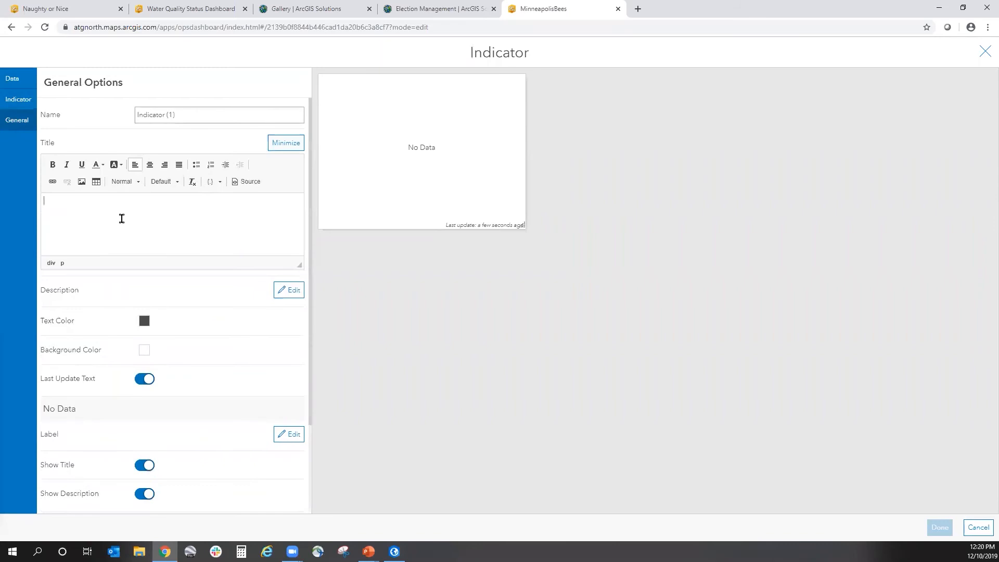
pyautogui.write('Hive Type')
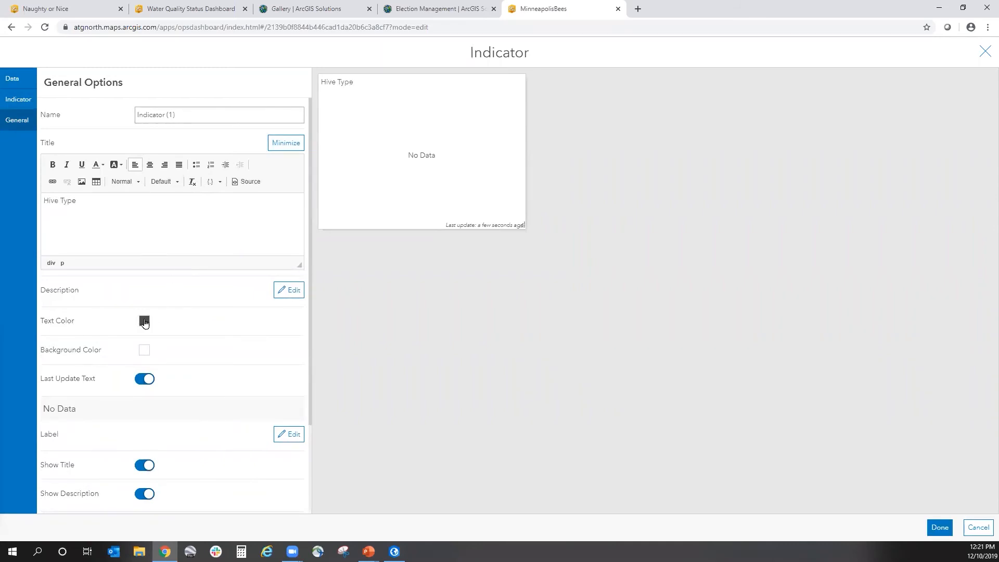
# Color the indicator's text bright blue.
pyautogui.click(144, 321)
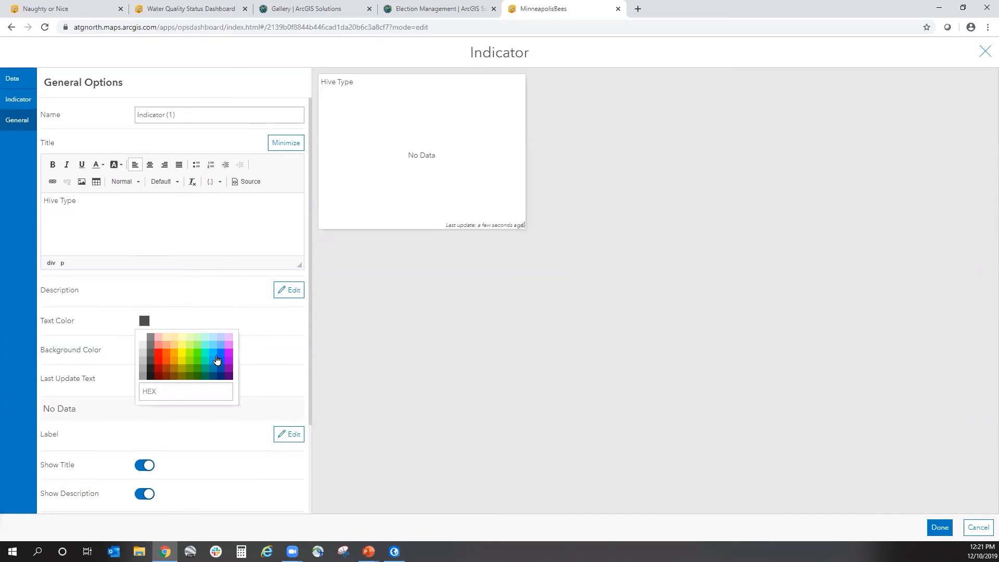
pyautogui.click(230, 364)
pyautogui.click(222, 357)
pyautogui.click(281, 370)
pyautogui.scroll(-2, 221, 370)
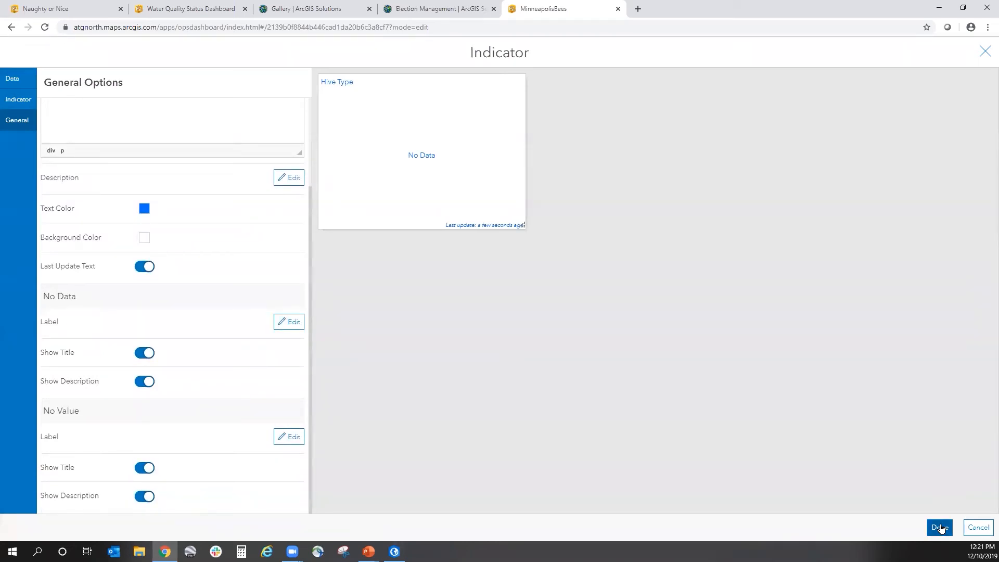
# Remove the HiveType equal GROUND filter from the indicator's data and switch its value type to Statistic.
pyautogui.click(24, 102)
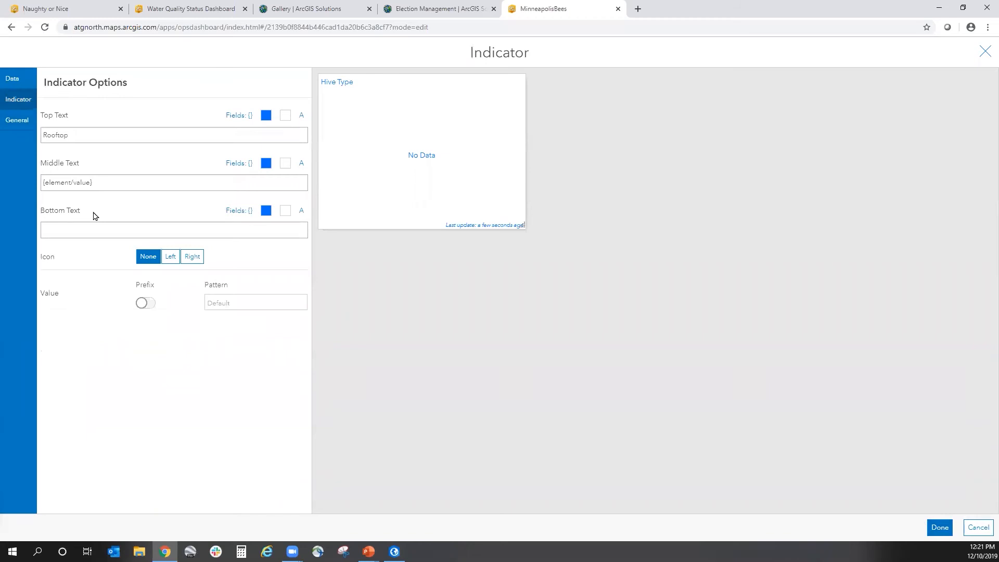
pyautogui.click(10, 81)
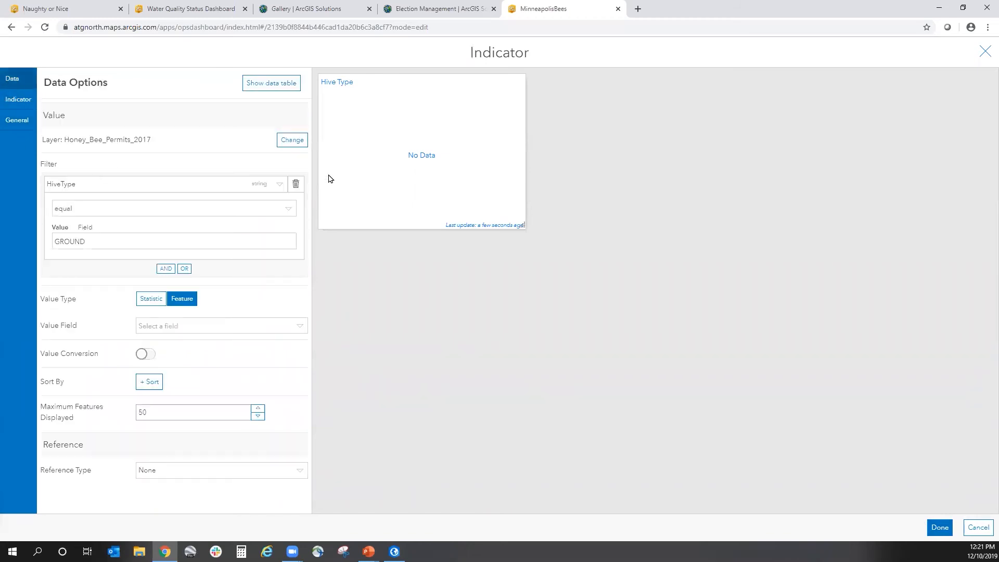
pyautogui.click(296, 184)
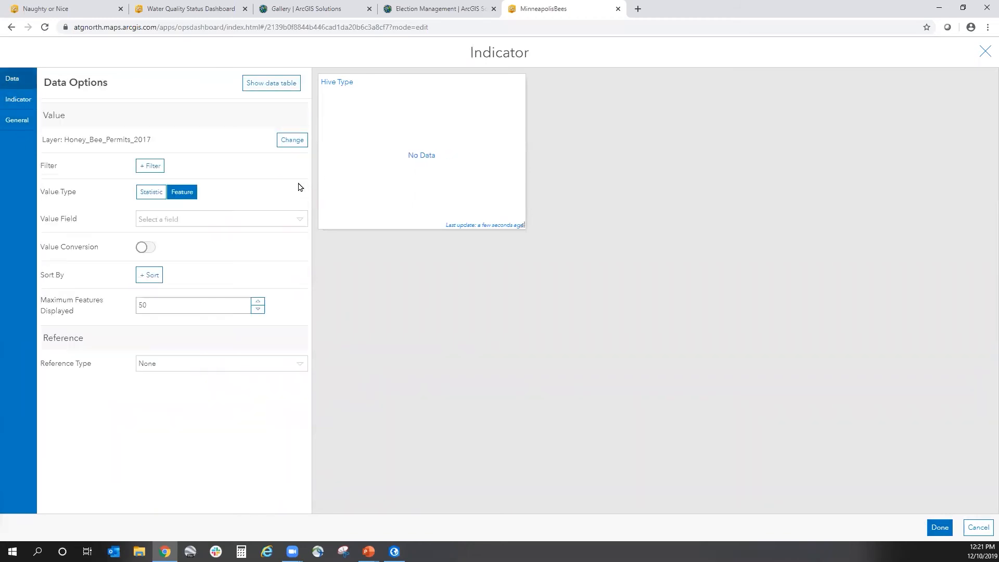
pyautogui.click(152, 192)
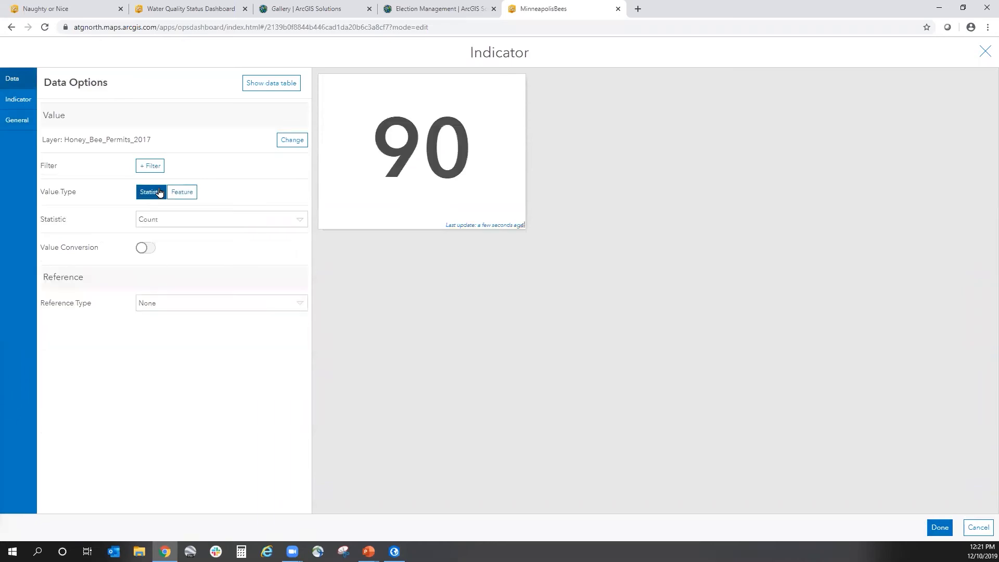
# Keep the indicator's statistic as Count and its reference type as None, and finish editing the indicator.
pyautogui.click(145, 218)
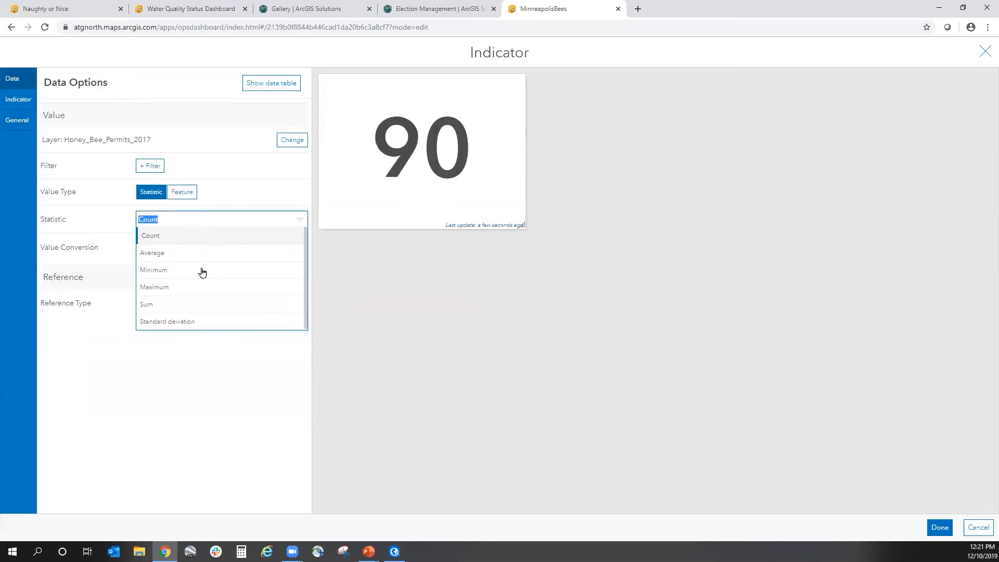
pyautogui.click(230, 176)
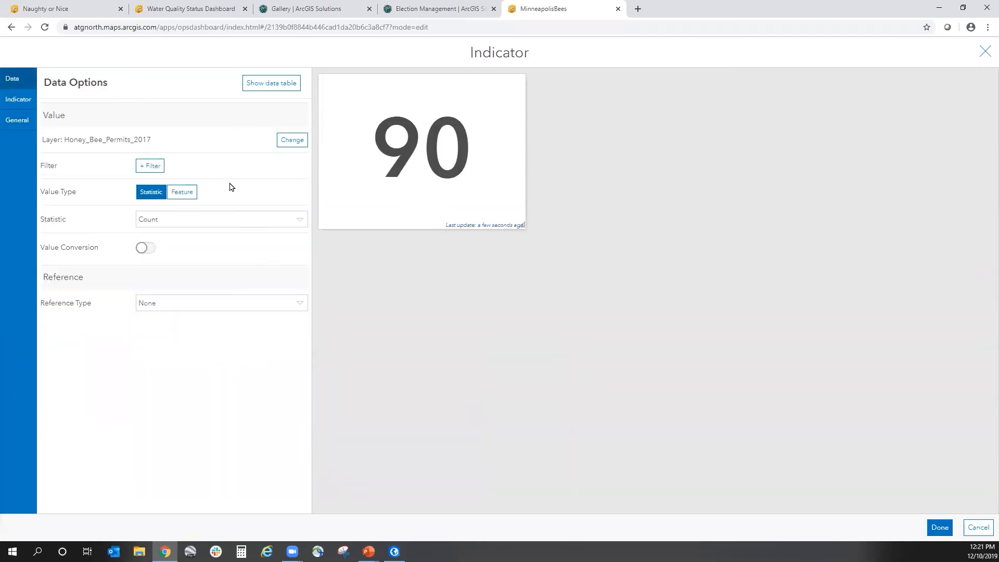
pyautogui.click(176, 302)
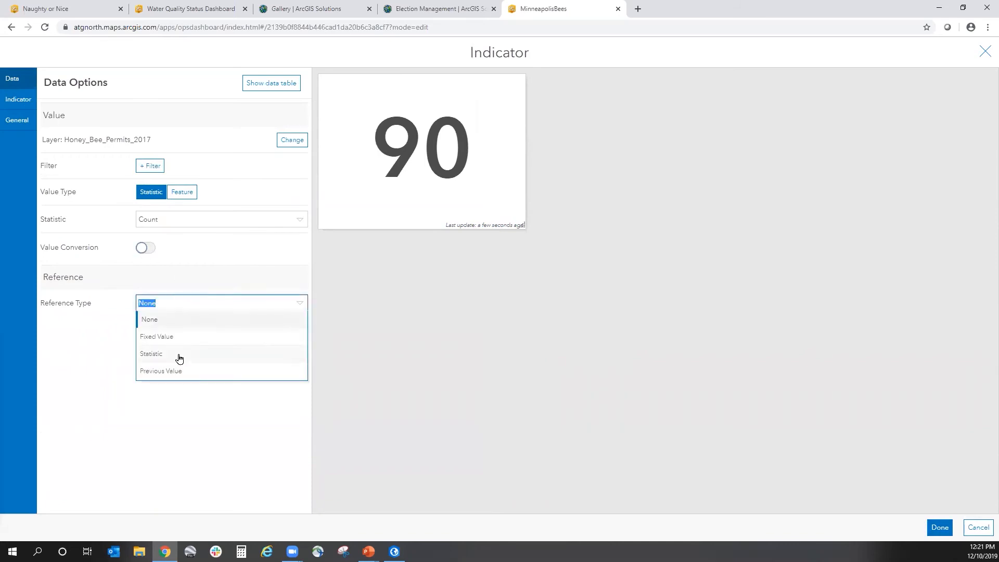
pyautogui.click(231, 271)
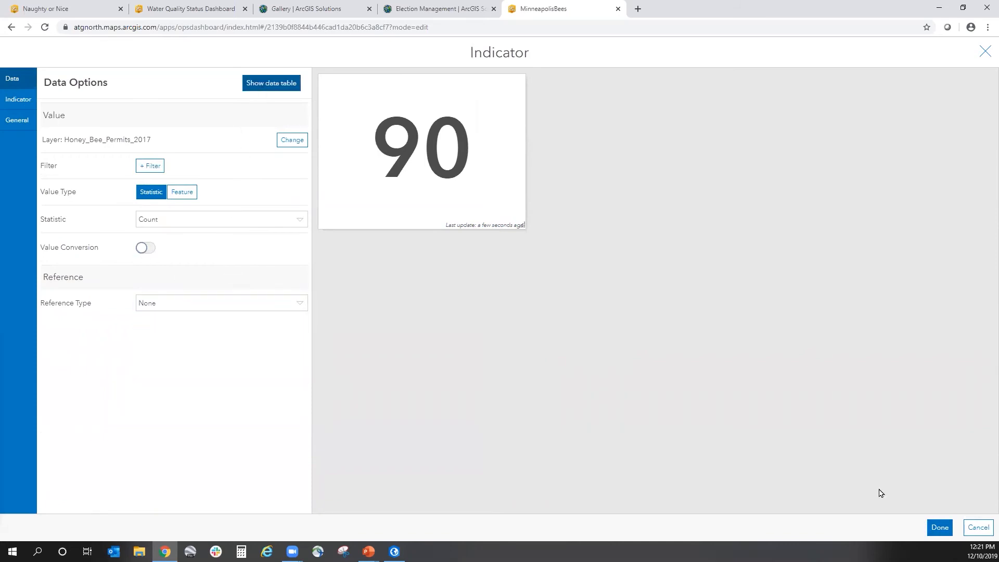
pyautogui.click(940, 527)
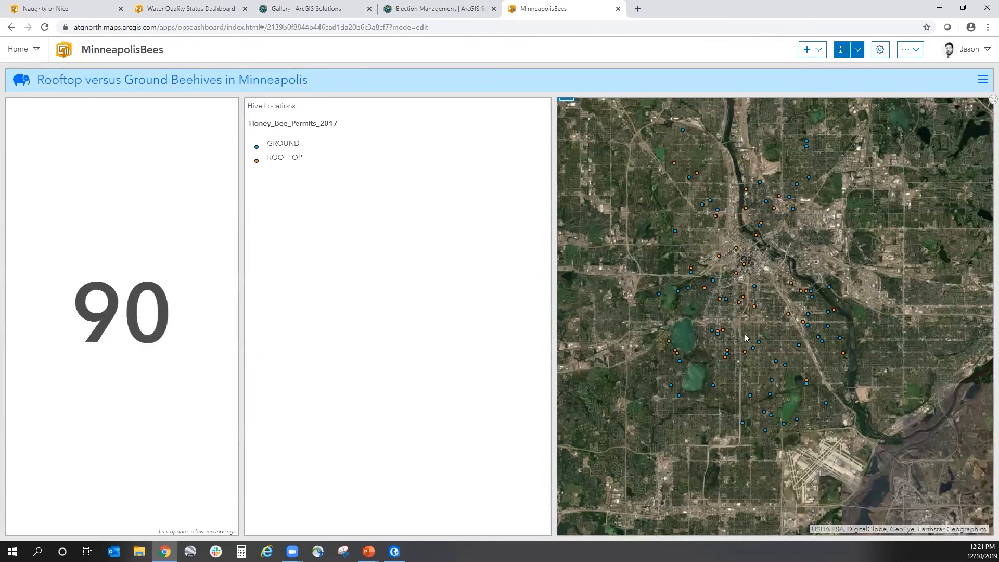
# Narrow the indicator and the Hive Locations legend so that the map takes up most of the dashboard.
pyautogui.scroll(4, 705, 333)
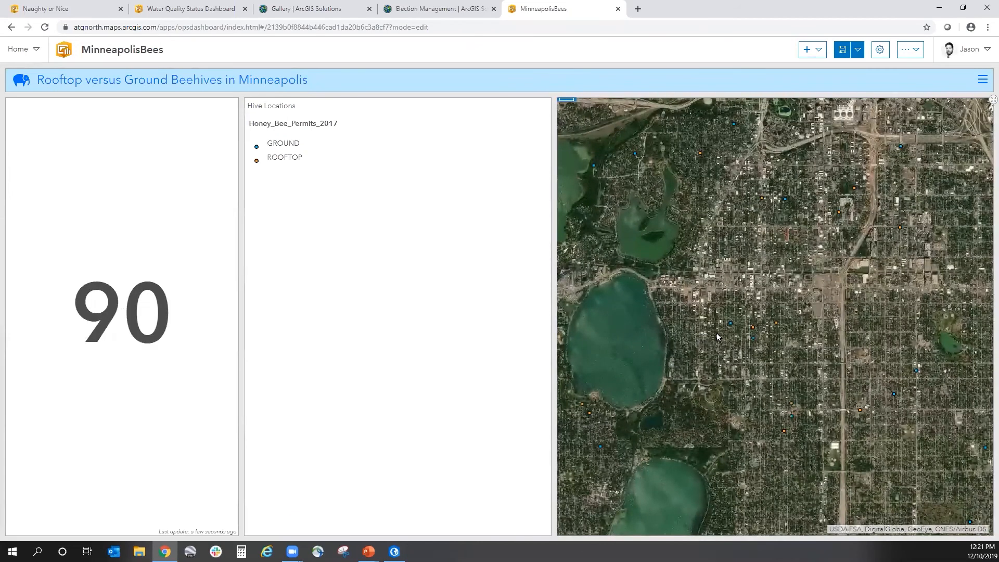
pyautogui.moveTo(241, 245); pyautogui.dragTo(159, 246)
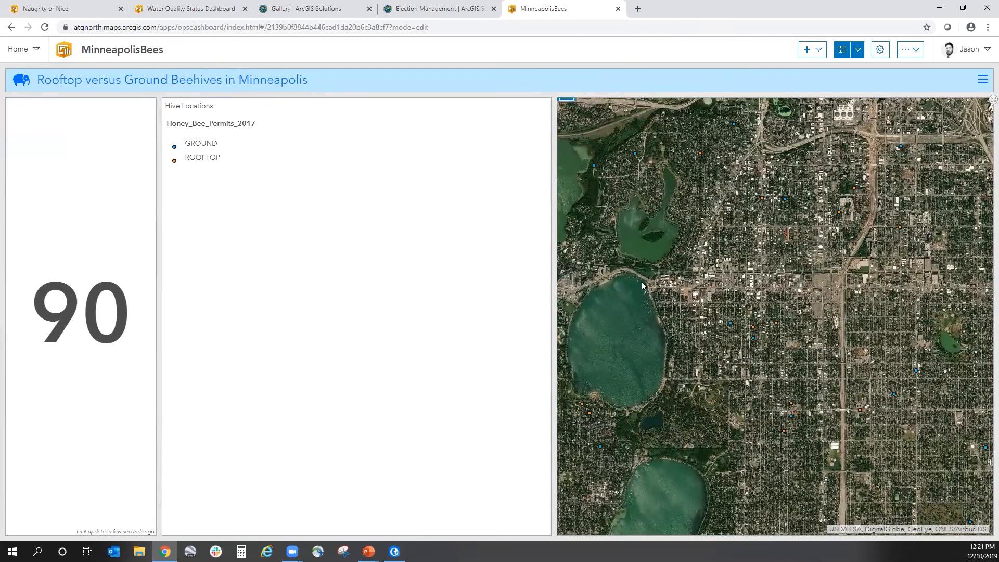
pyautogui.scroll(-2, 747, 302)
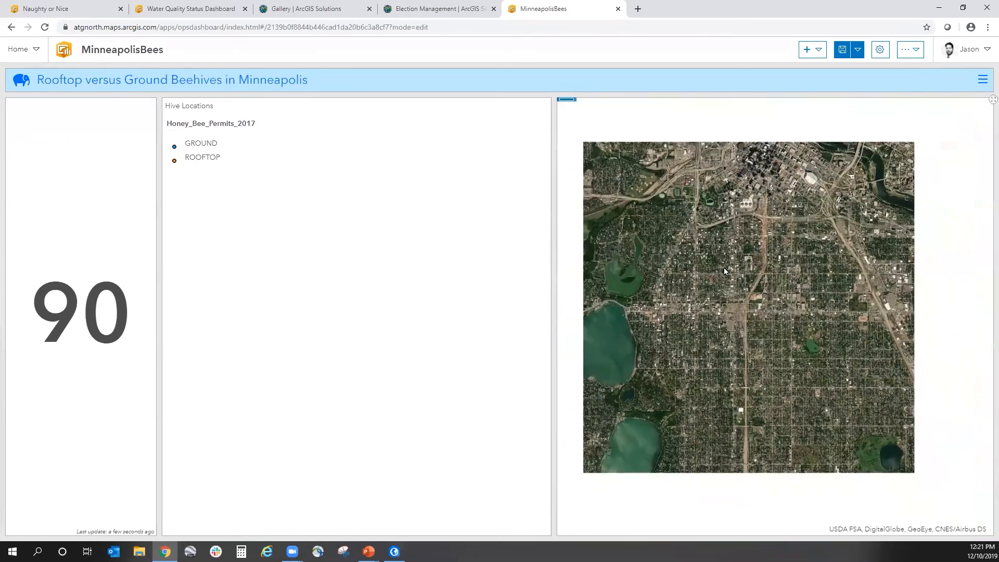
pyautogui.moveTo(553, 239); pyautogui.dragTo(272, 237)
pyautogui.scroll(3, 570, 283)
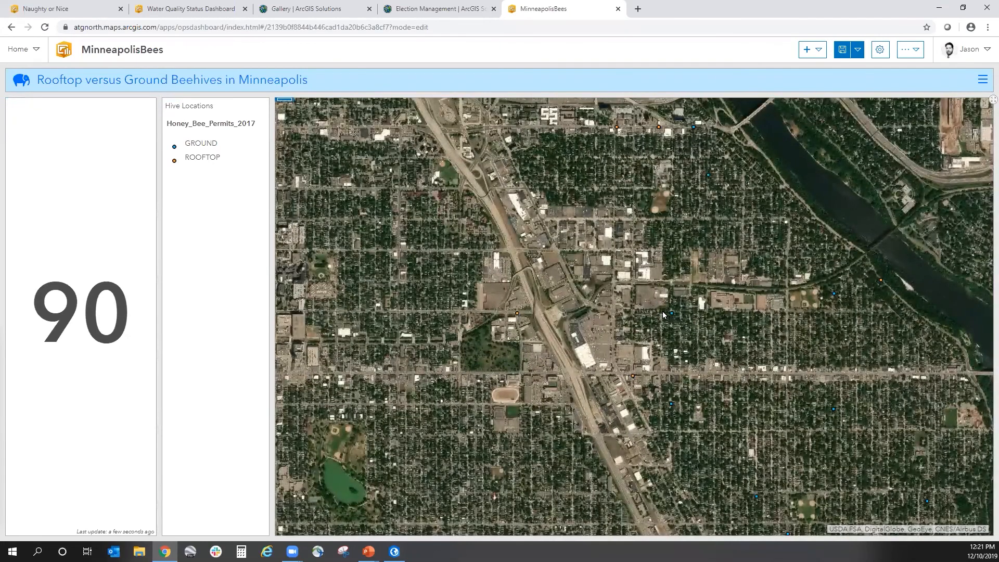
pyautogui.scroll(-2, 636, 320)
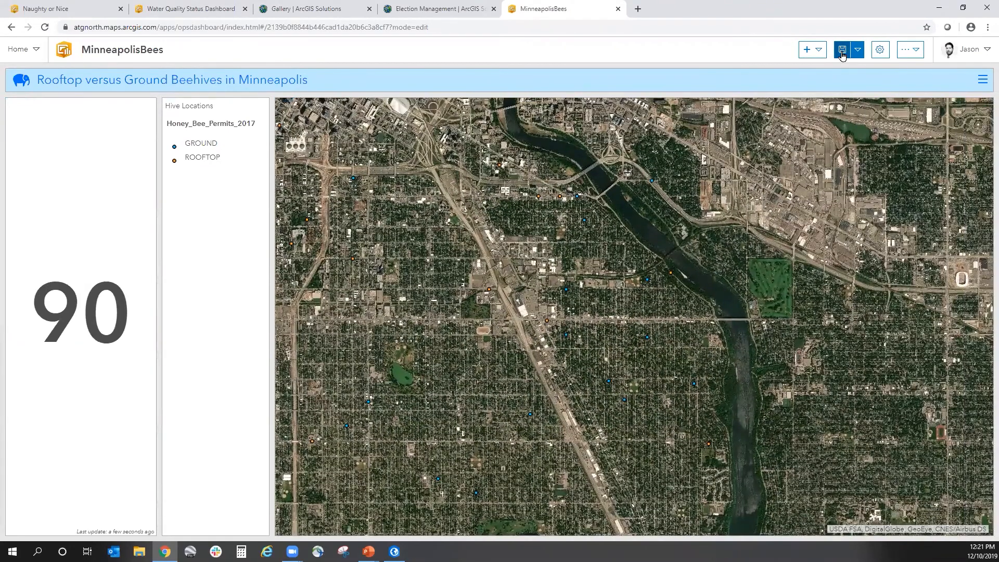
# Save the MinneapolisBees dashboard and check the option for saving it as a copy.
pyautogui.click(843, 54)
pyautogui.click(858, 51)
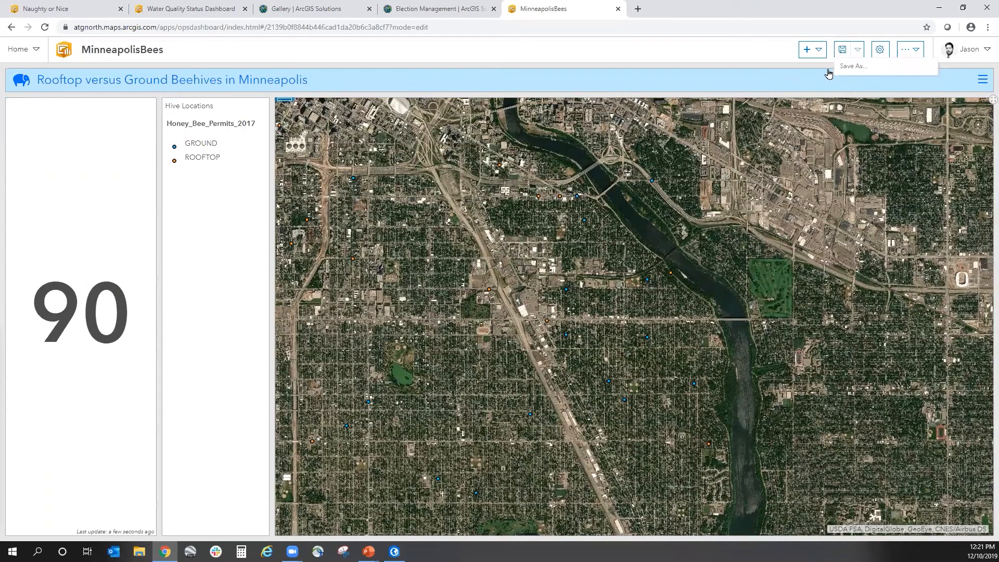
pyautogui.click(859, 55)
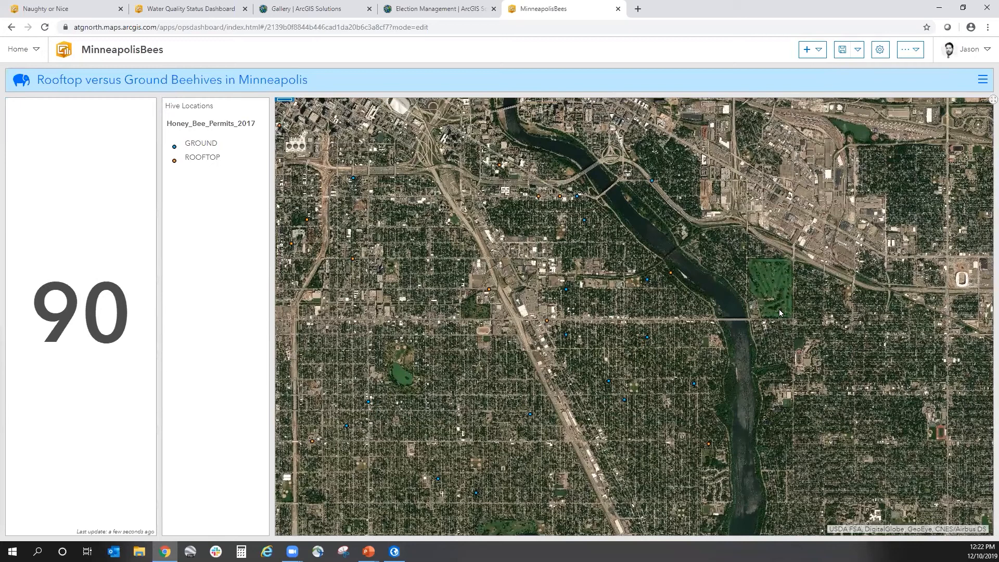
# View the Water Quality Status Dashboard as an example and return to the MinneapolisBees dashboard.
pyautogui.click(201, 14)
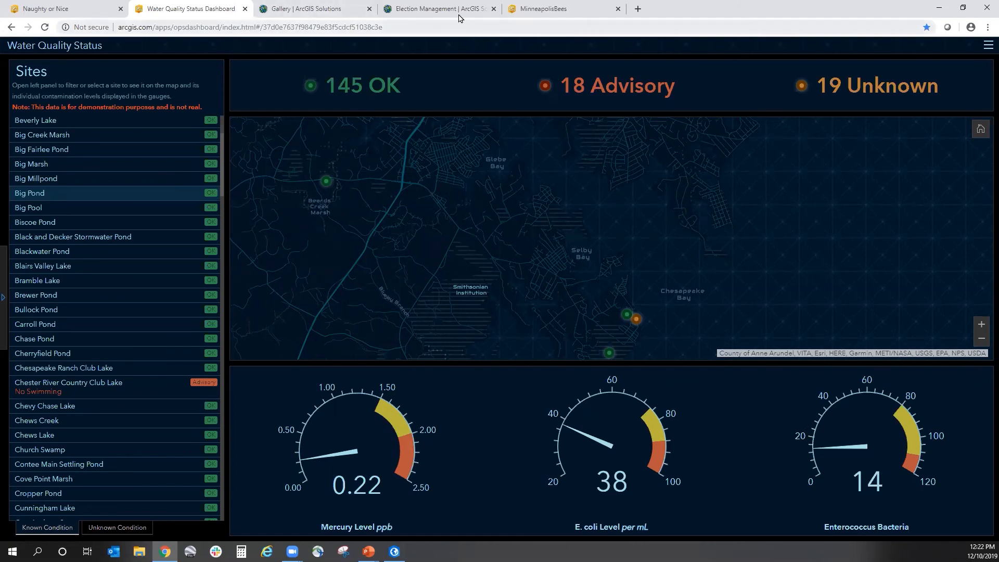
pyautogui.click(544, 9)
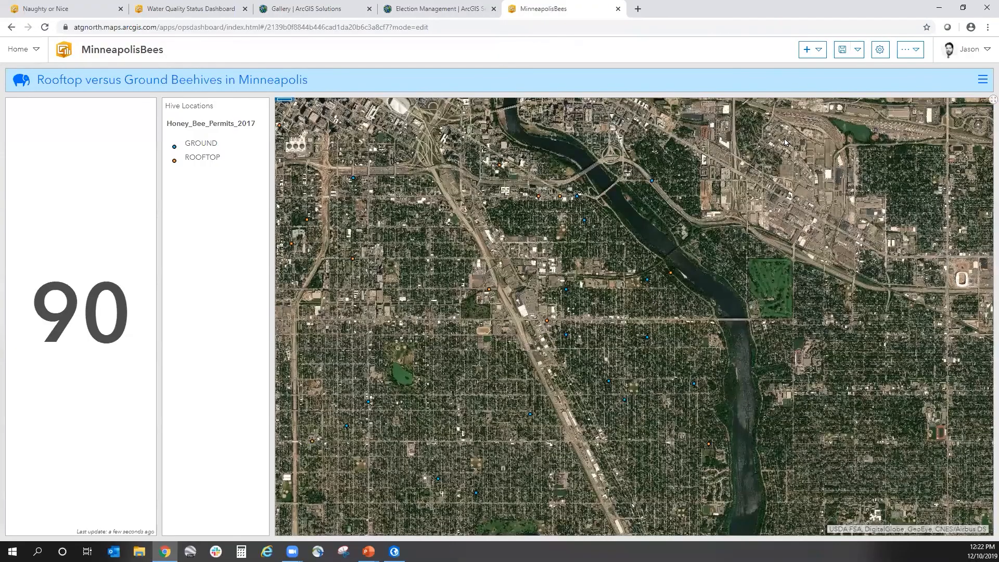
pyautogui.click(820, 51)
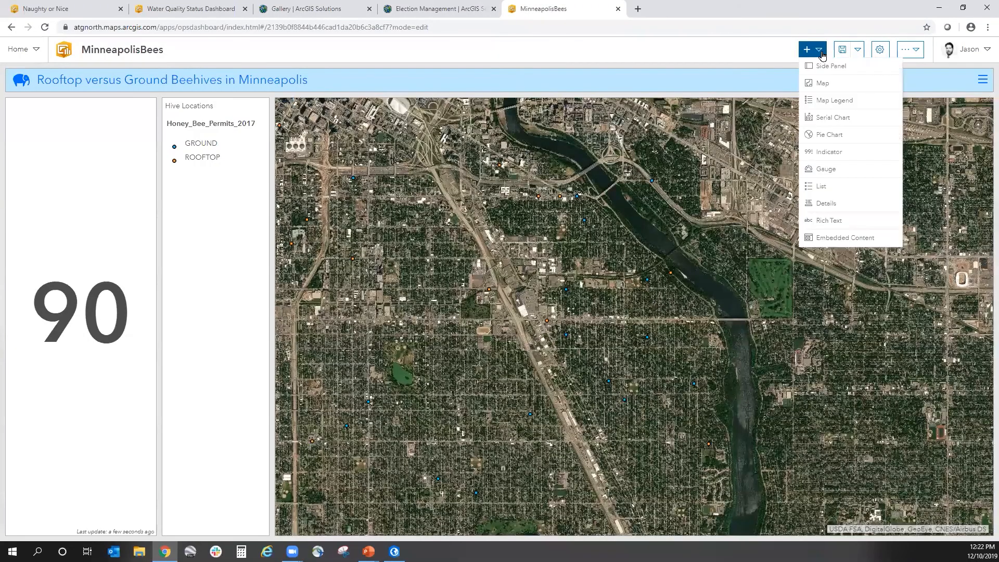
pyautogui.click(837, 189)
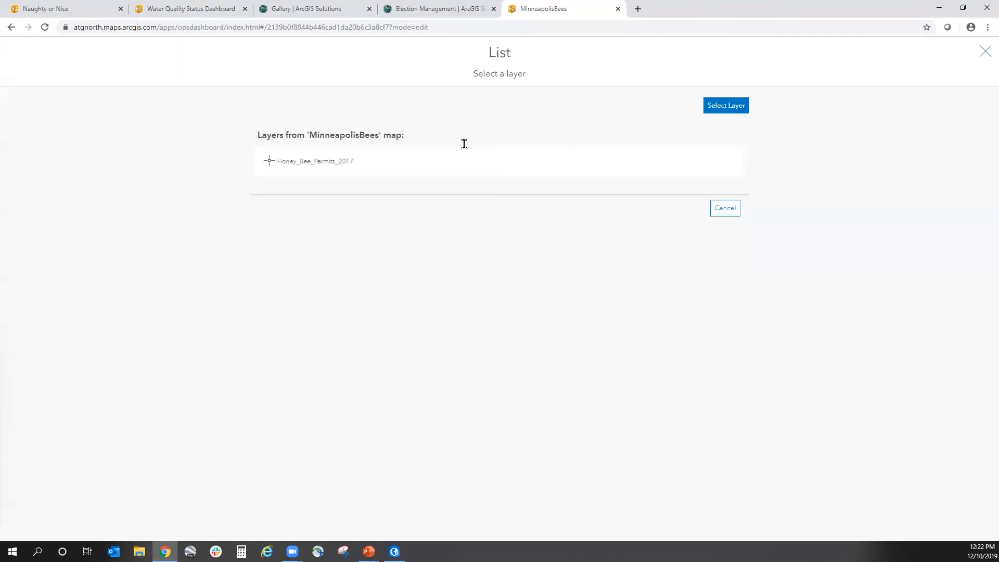
pyautogui.click(348, 164)
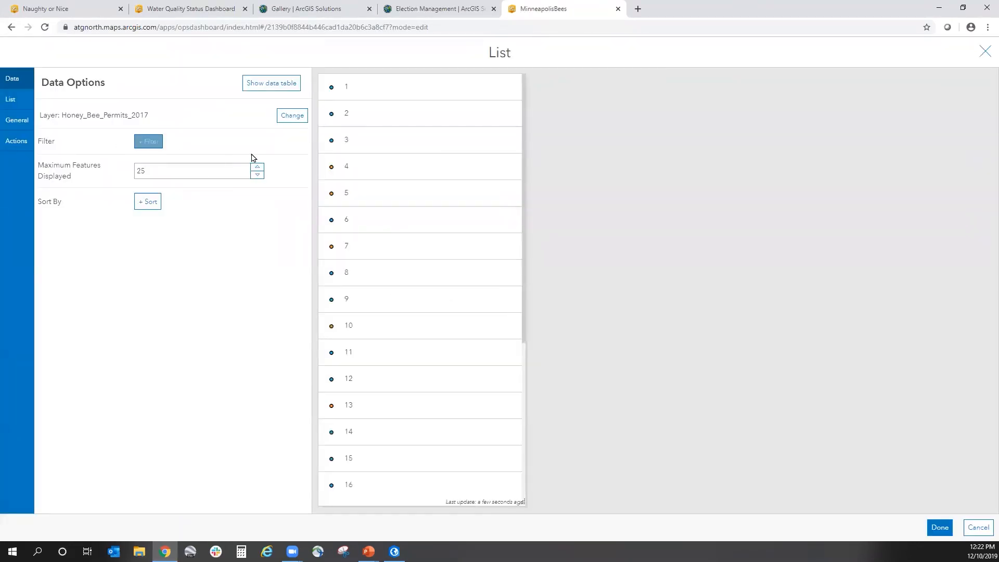
pyautogui.scroll(-5, 379, 315)
pyautogui.scroll(5, 421, 417)
pyautogui.click(979, 528)
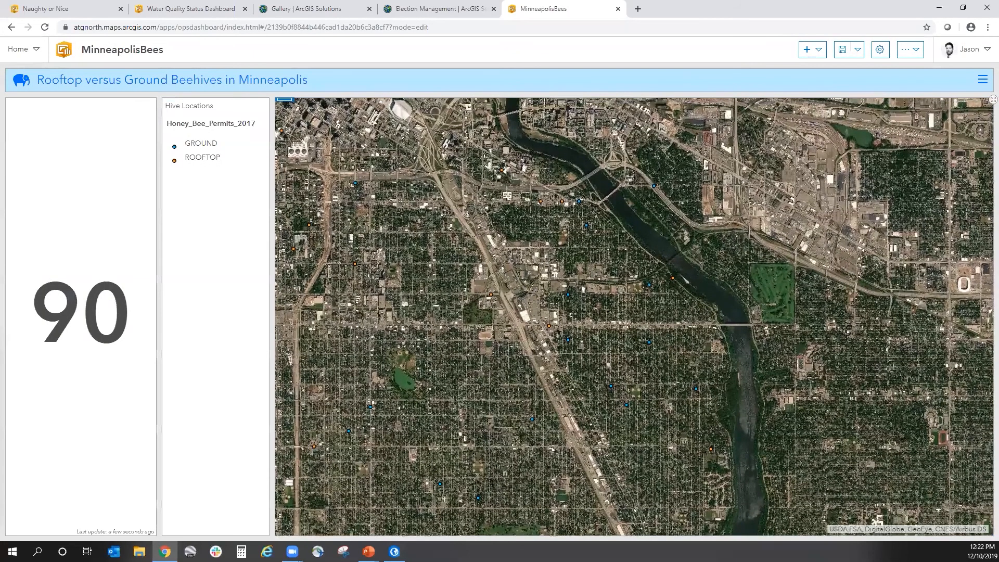
# Switch to ArcGIS Pro to view the honey bee permit layer's attribute table, and return to the dashboard in Chrome.
pyautogui.click(394, 552)
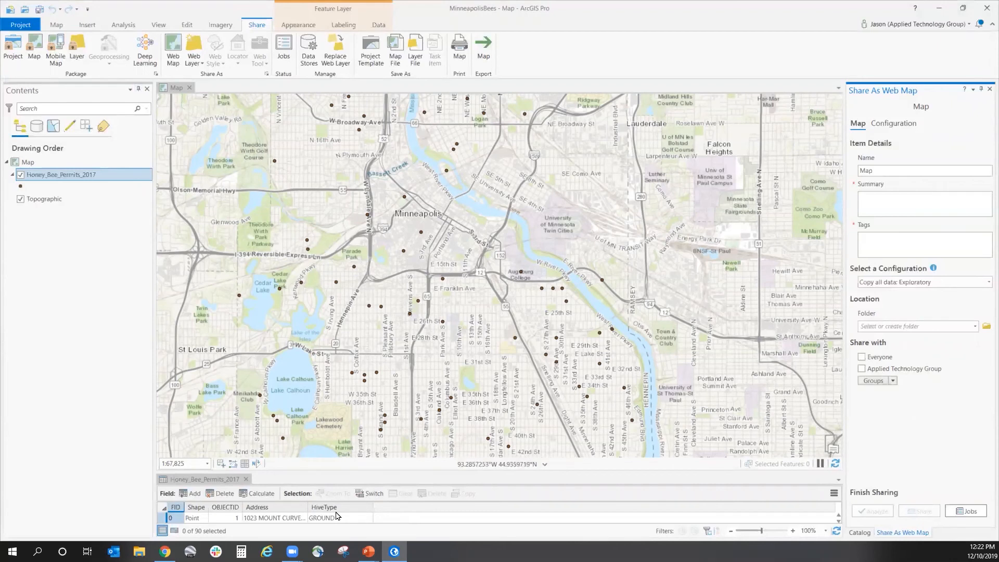
pyautogui.moveTo(165, 551)
pyautogui.moveTo(292, 552)
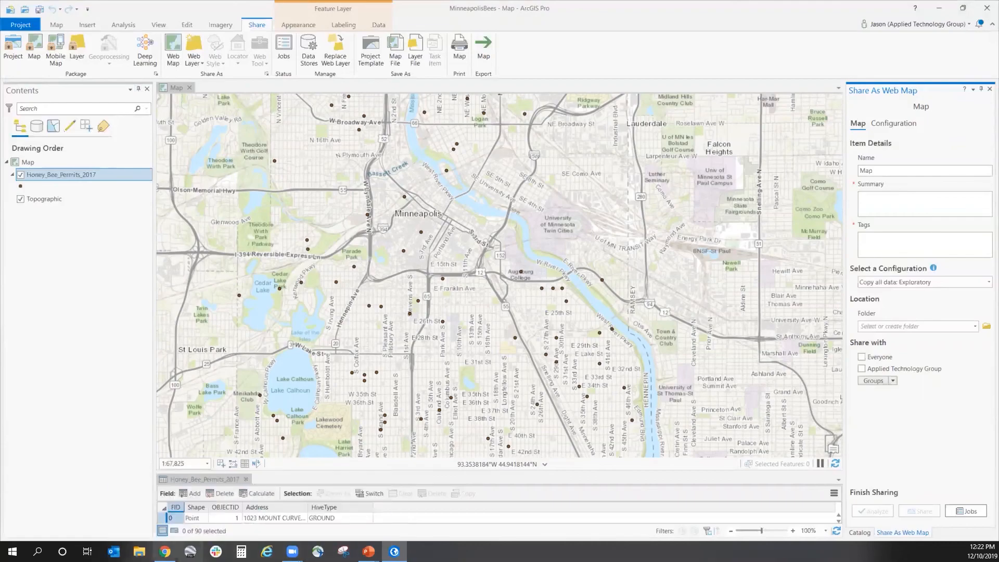
pyautogui.click(165, 552)
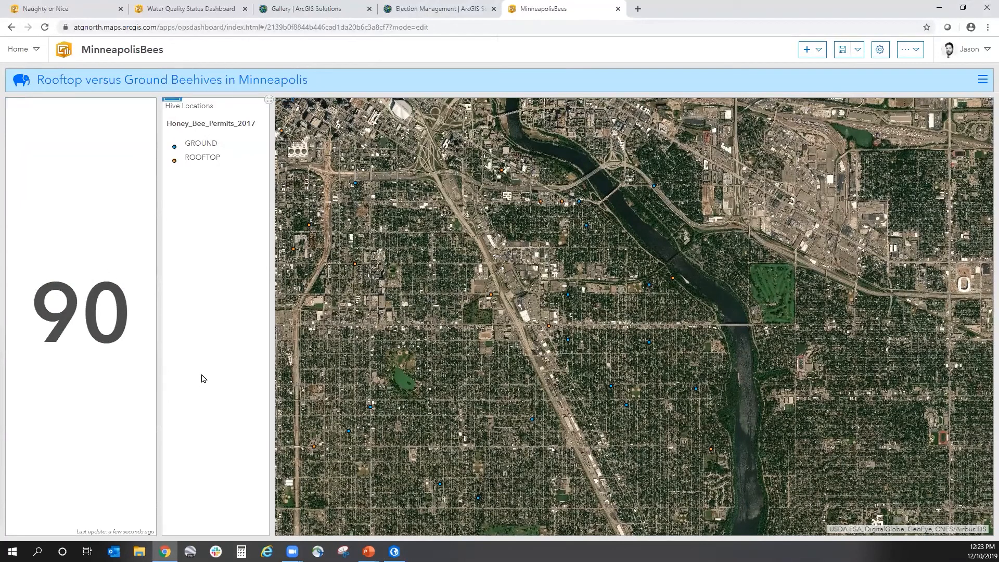
# Review the Theme and General options in the dashboard settings and leave them without changes.
pyautogui.scroll(-3, 572, 305)
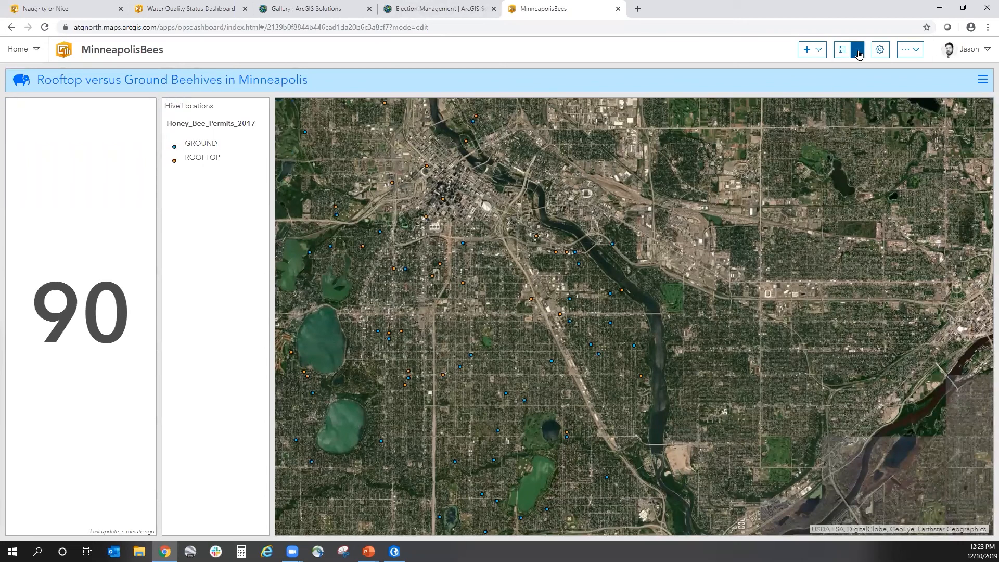
pyautogui.click(881, 49)
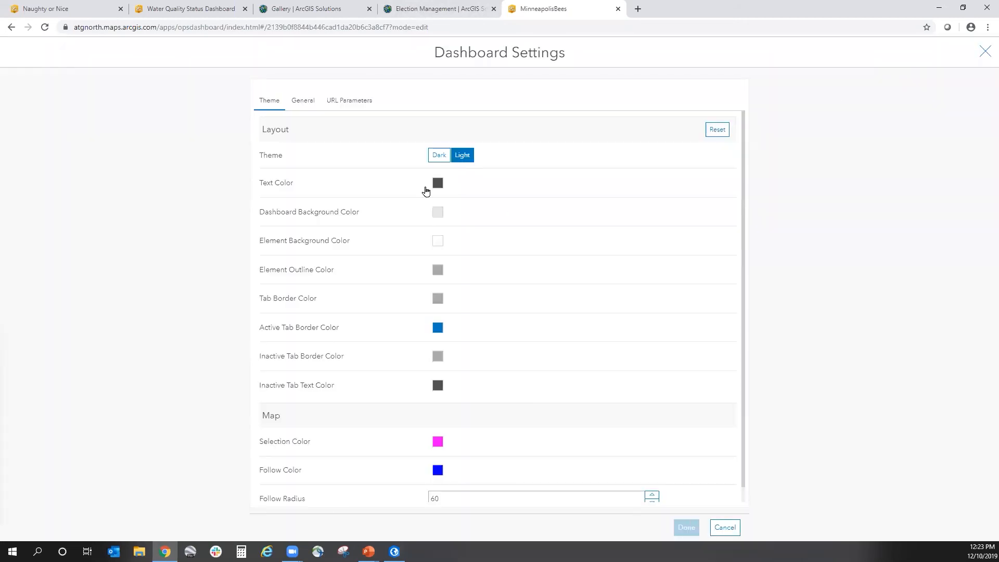
pyautogui.click(307, 104)
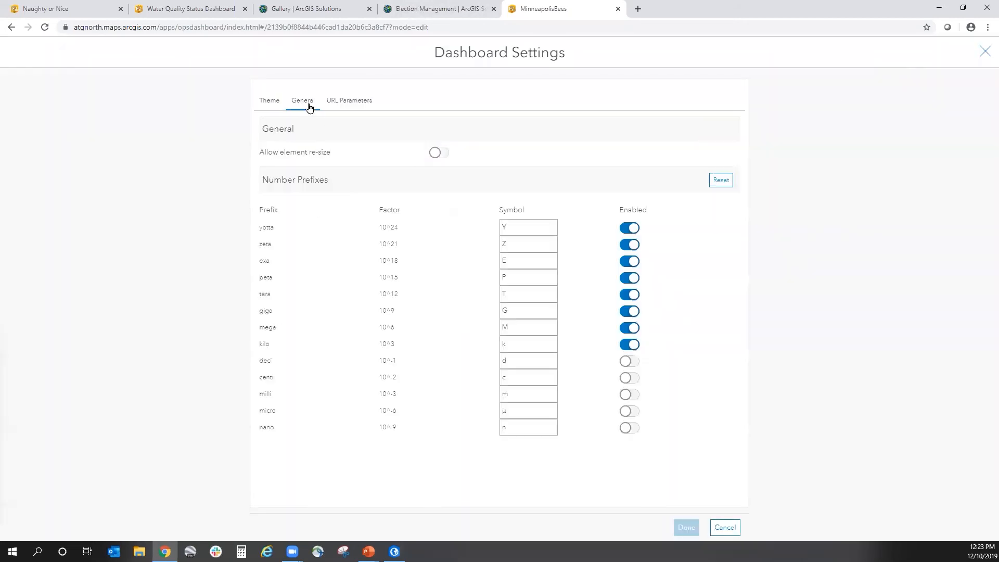
pyautogui.click(276, 104)
pyautogui.scroll(-1, 581, 297)
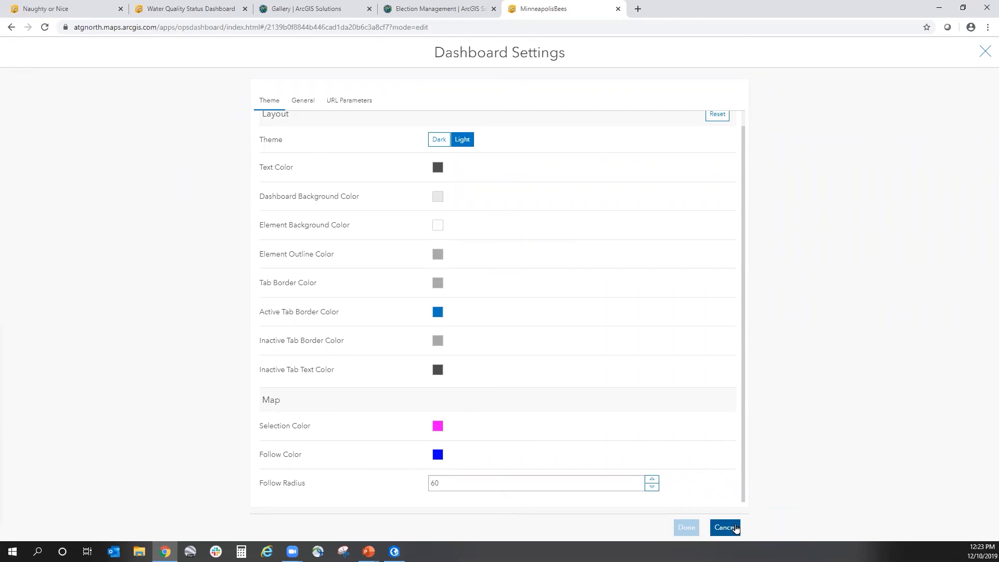
pyautogui.click(725, 528)
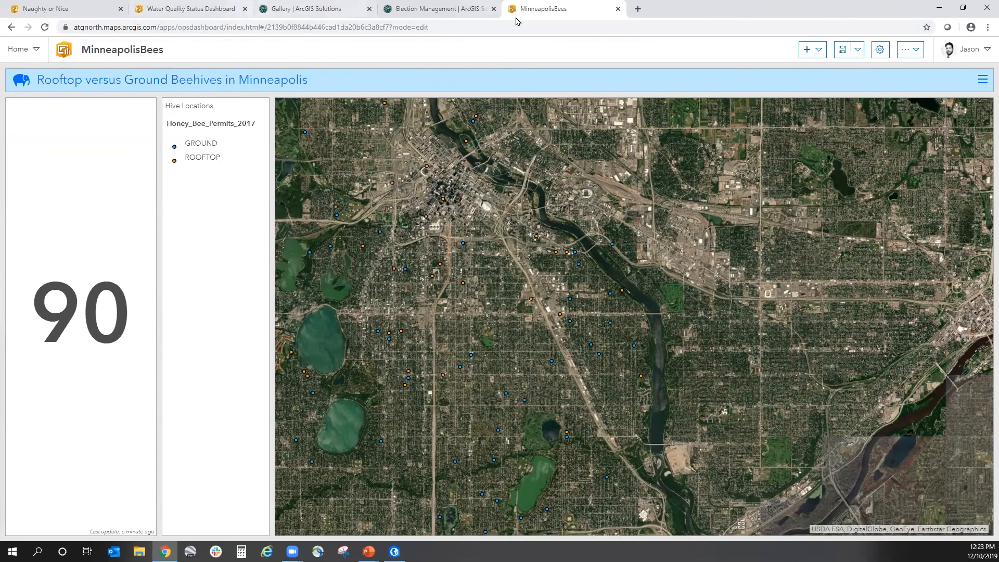
# Open the Meth-labs dashboard from the EsriDashboards bookmarks and explore its map around Tulsa.
pyautogui.click(216, 6)
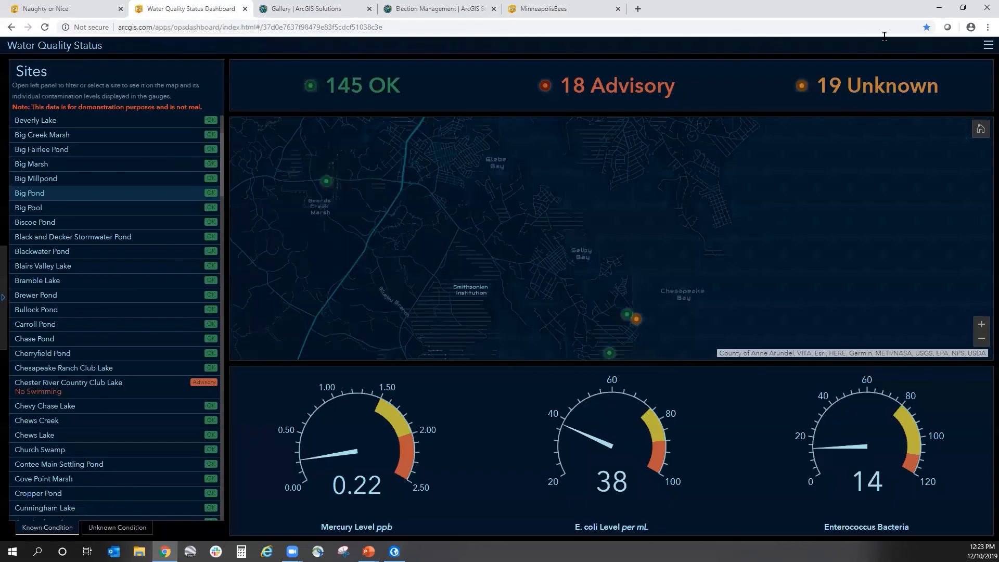
pyautogui.click(986, 28)
pyautogui.moveTo(911, 176)
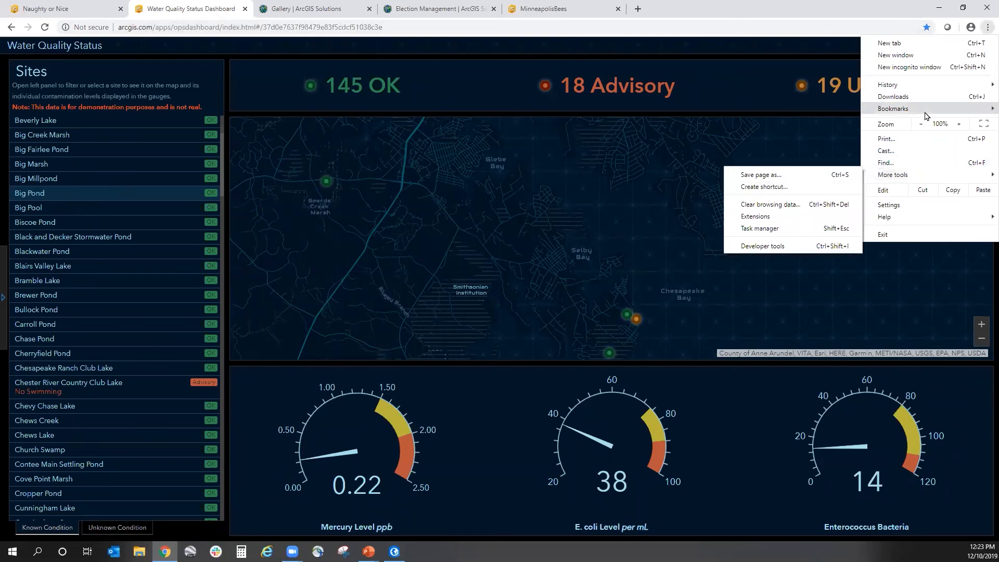
pyautogui.moveTo(926, 109)
pyautogui.moveTo(750, 266)
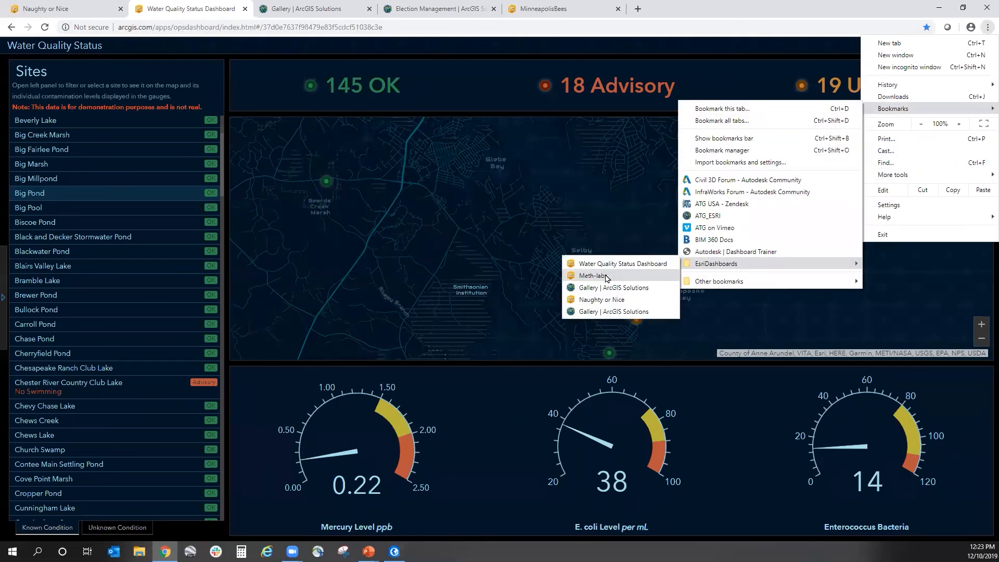
pyautogui.click(607, 276)
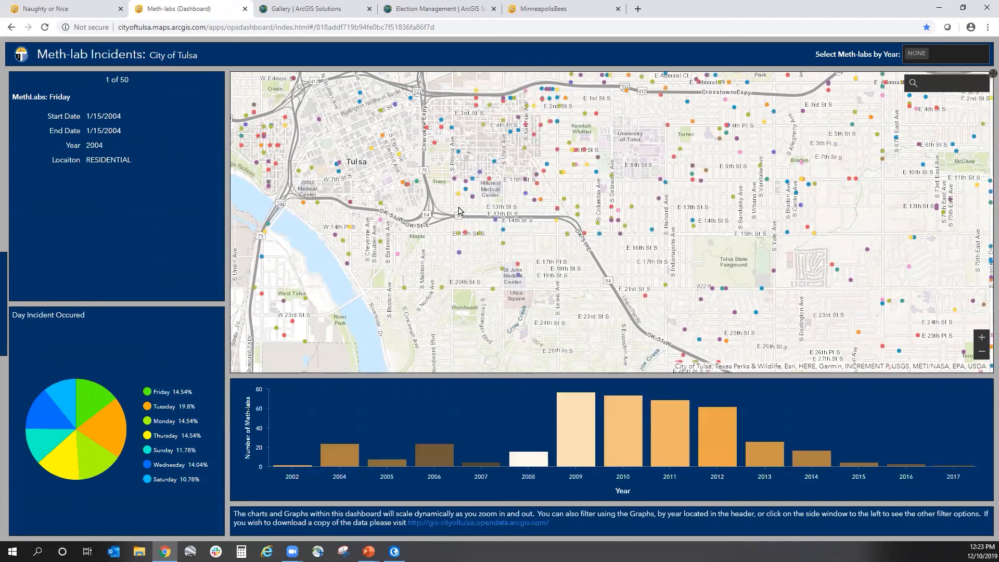
pyautogui.moveTo(450, 199); pyautogui.dragTo(527, 264)
pyautogui.scroll(-1, 457, 294)
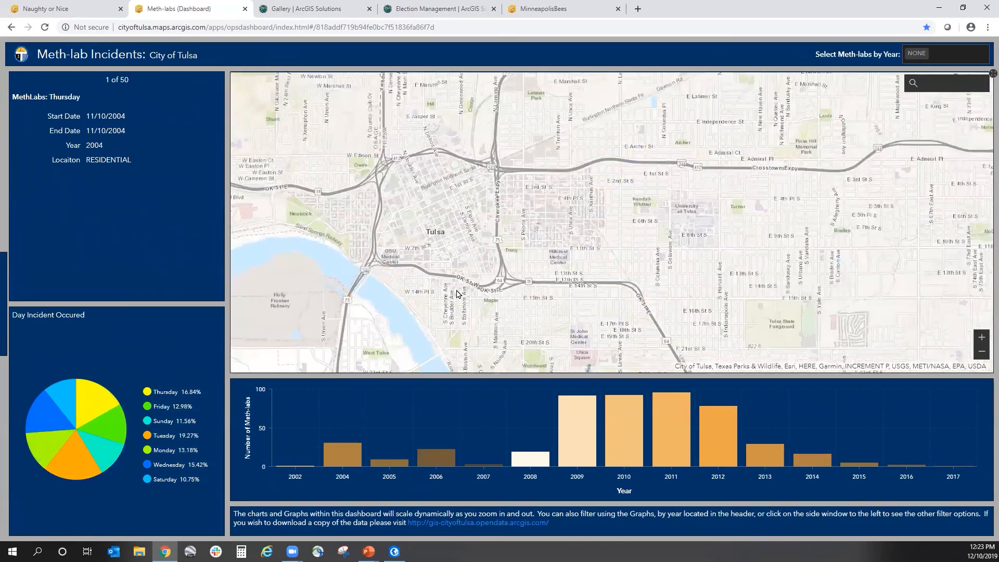
# Filter the meth-lab incidents around East Tulsa by the chart years 2009 and 2004 in turn, clearing each year filter again.
pyautogui.scroll(1, 386, 262)
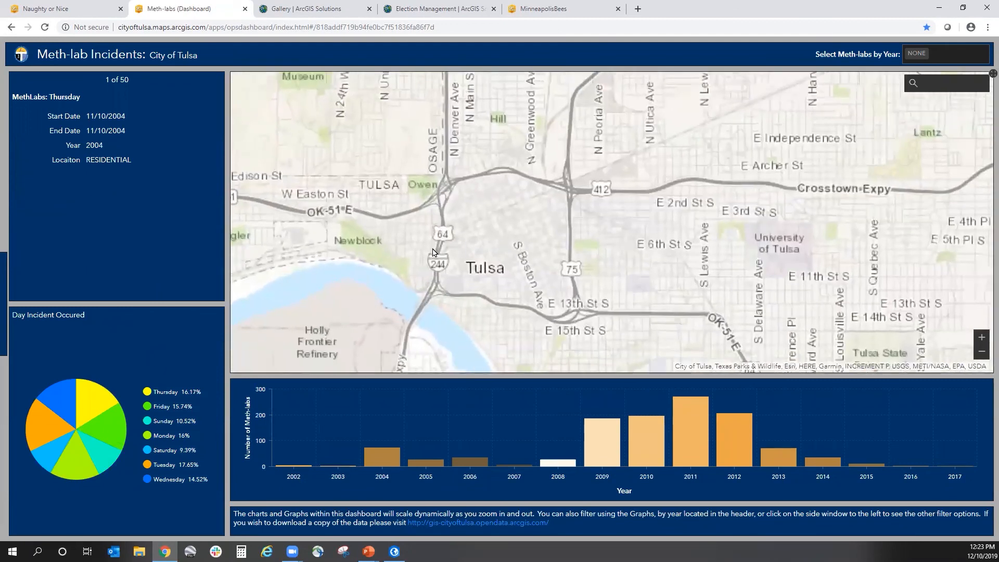
pyautogui.moveTo(600, 252); pyautogui.dragTo(374, 323)
pyautogui.moveTo(642, 233); pyautogui.dragTo(522, 302)
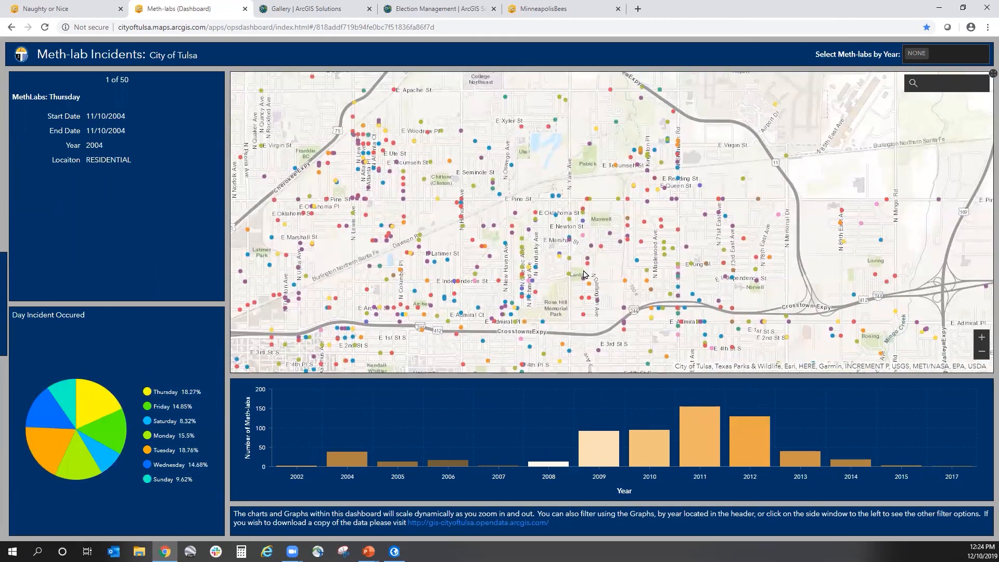
pyautogui.scroll(2, 582, 275)
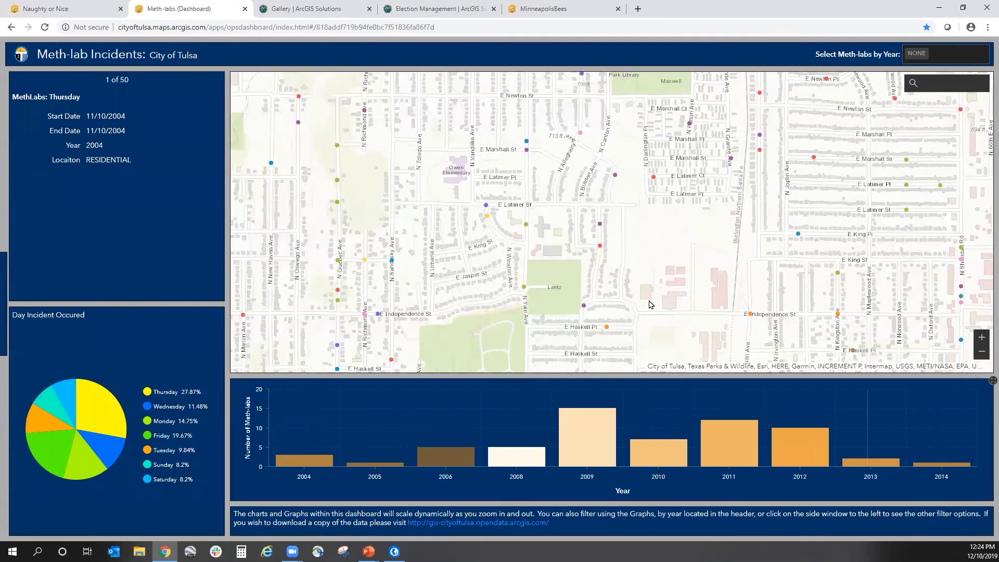
pyautogui.click(574, 430)
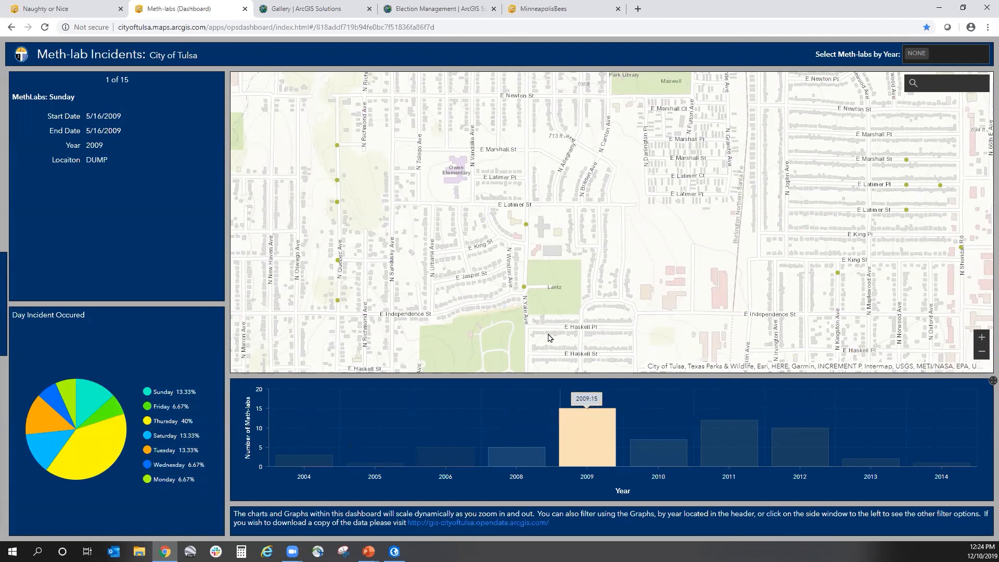
pyautogui.scroll(-1, 557, 274)
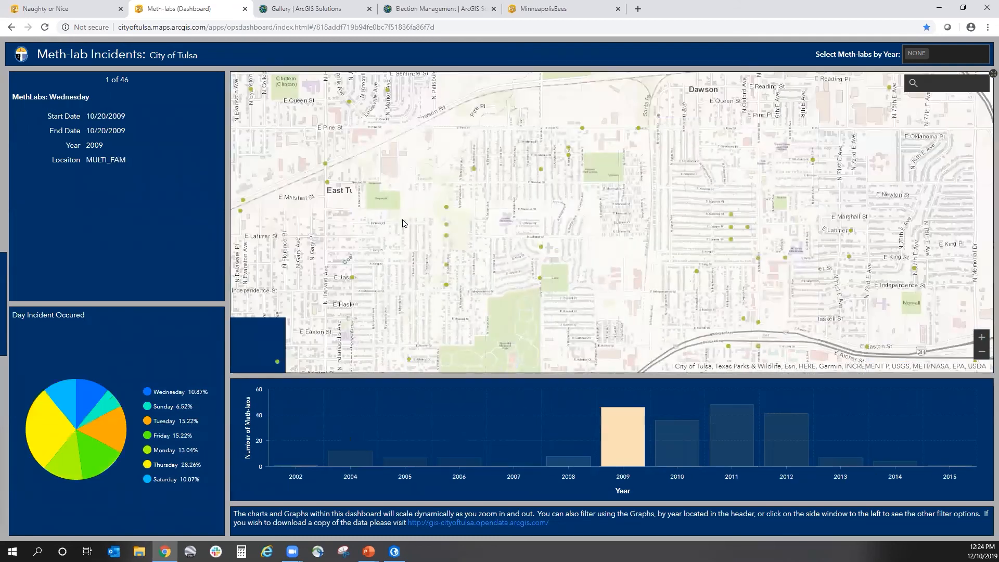
pyautogui.click(627, 449)
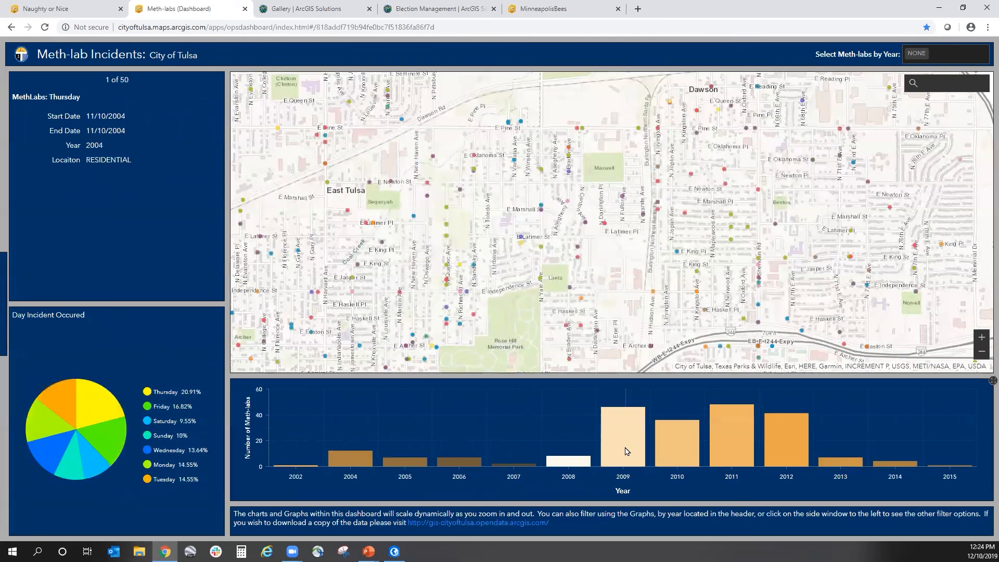
pyautogui.click(350, 457)
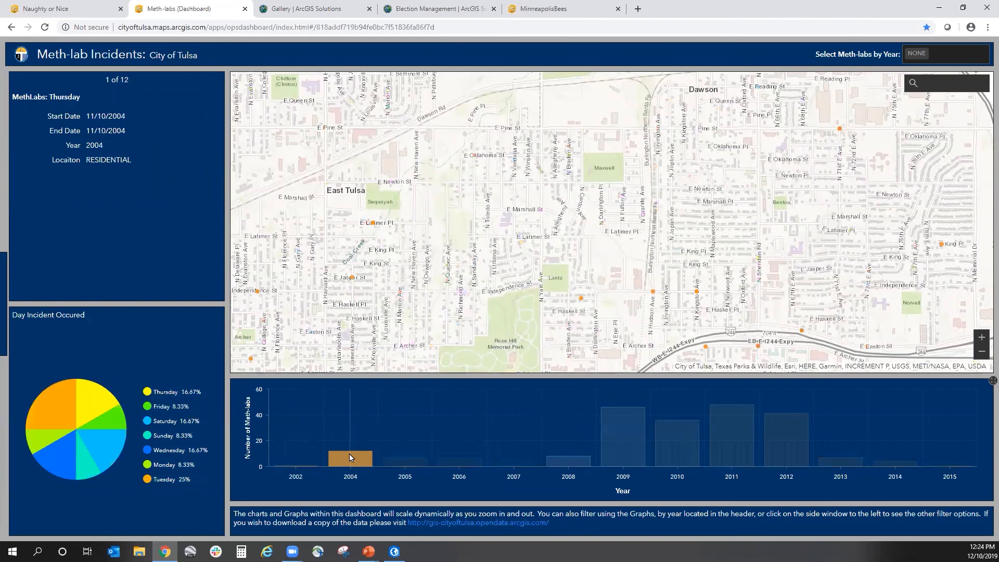
pyautogui.click(351, 454)
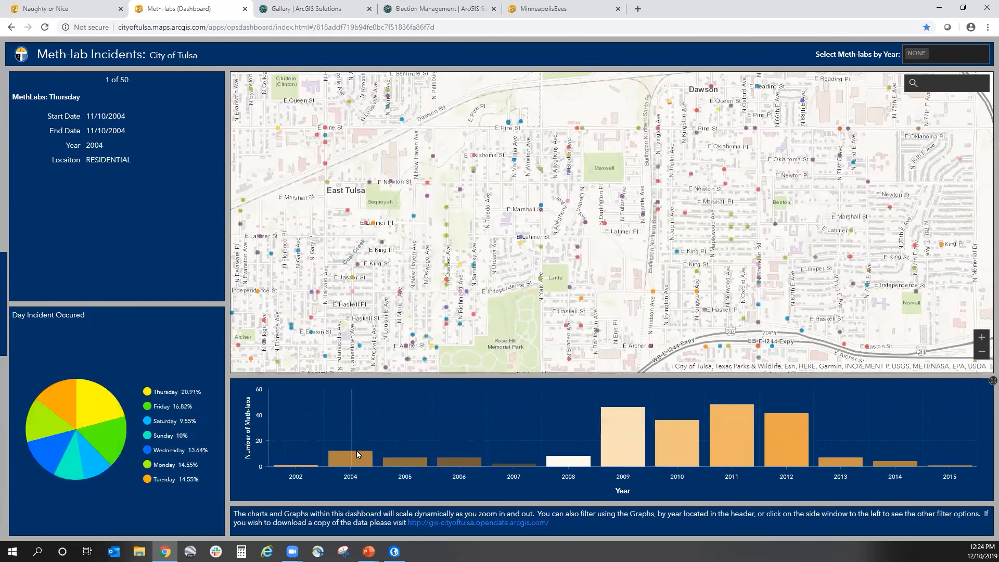
# Examine the distribution of meth-lab incidents across Tulsa on the dashboard map, from the East Tulsa neighbourhoods out to the wider city.
pyautogui.moveTo(535, 275); pyautogui.dragTo(613, 301)
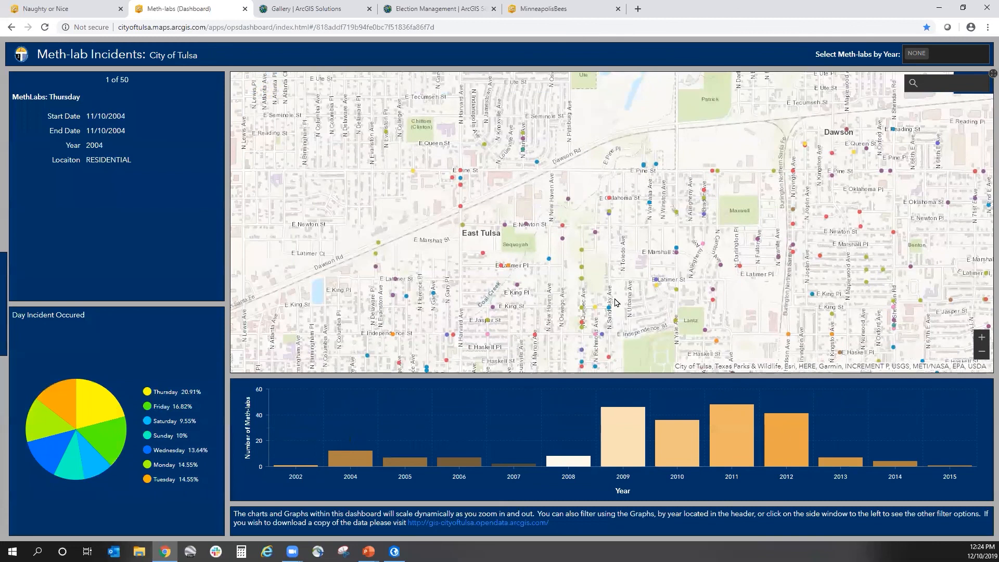
pyautogui.scroll(-1, 615, 302)
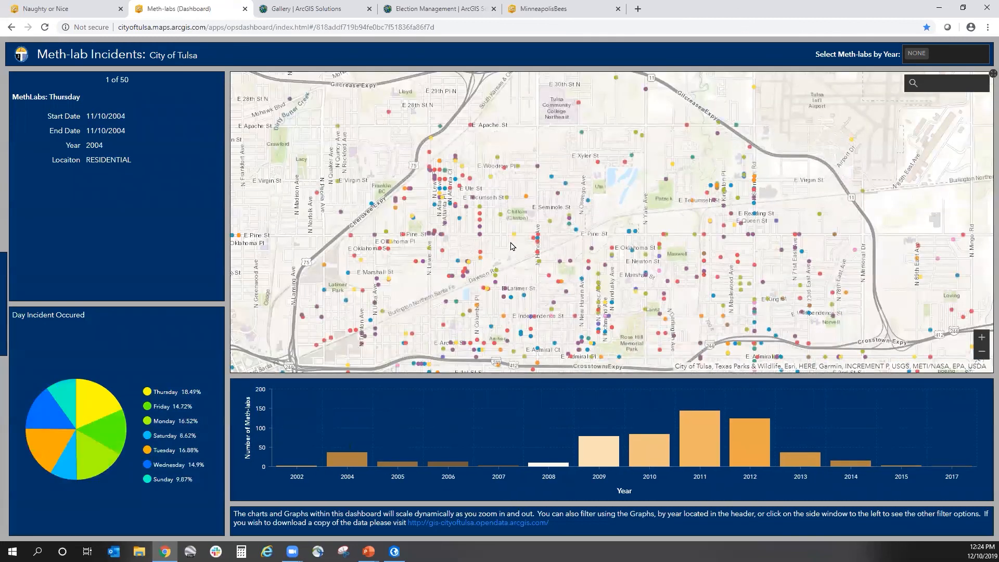
pyautogui.moveTo(530, 253); pyautogui.dragTo(549, 266)
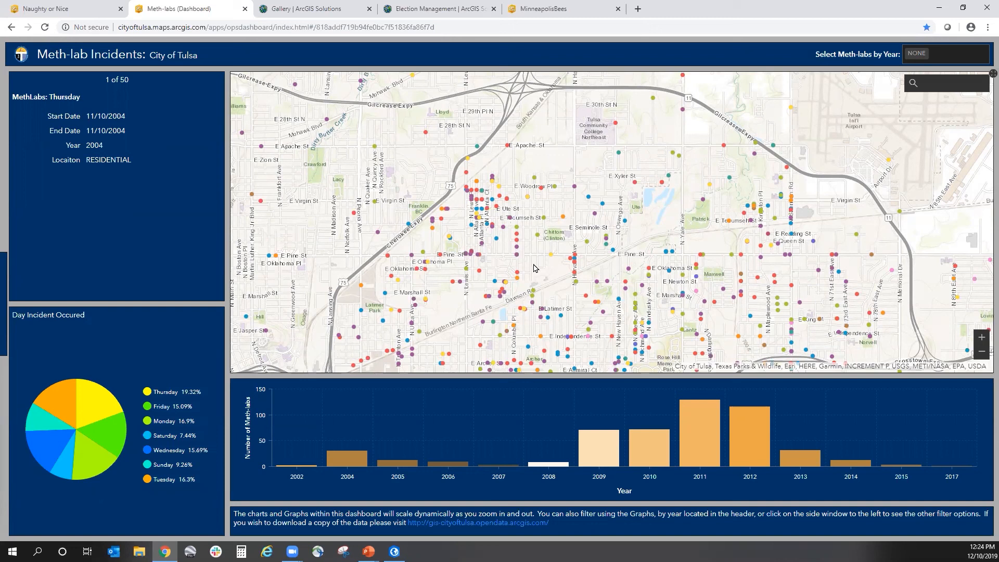
pyautogui.scroll(-1, 534, 269)
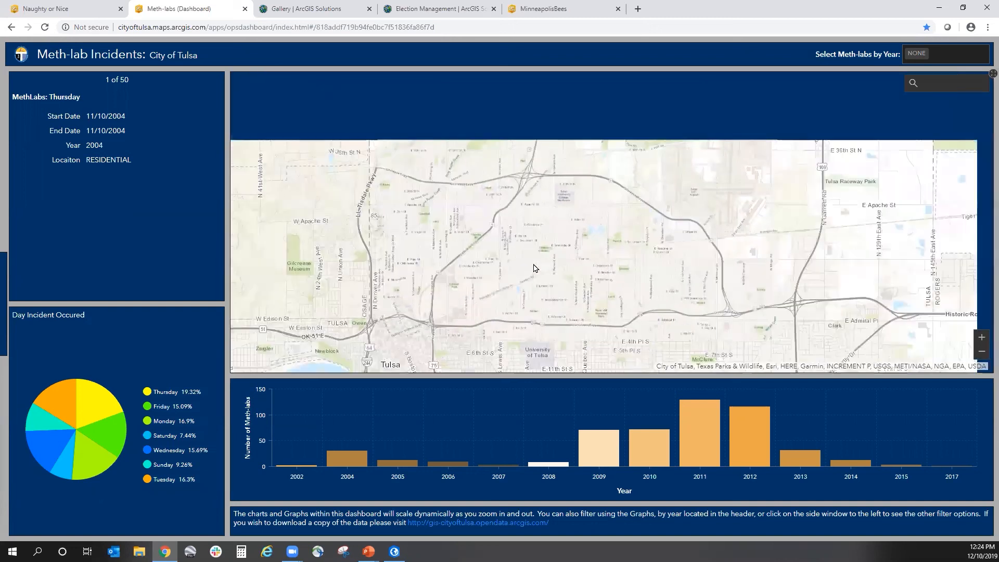
pyautogui.moveTo(534, 268); pyautogui.dragTo(555, 183)
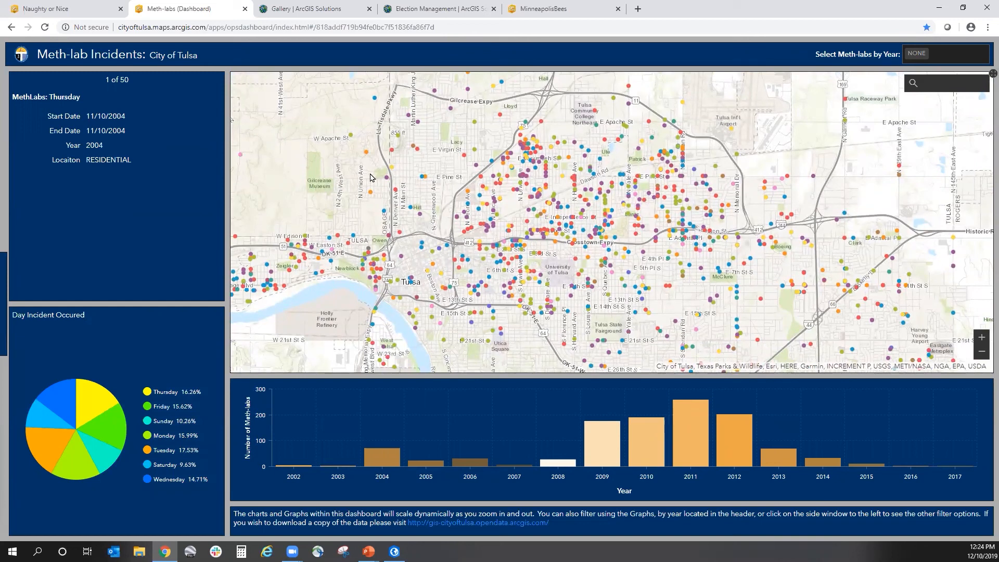
pyautogui.moveTo(446, 170); pyautogui.dragTo(448, 167)
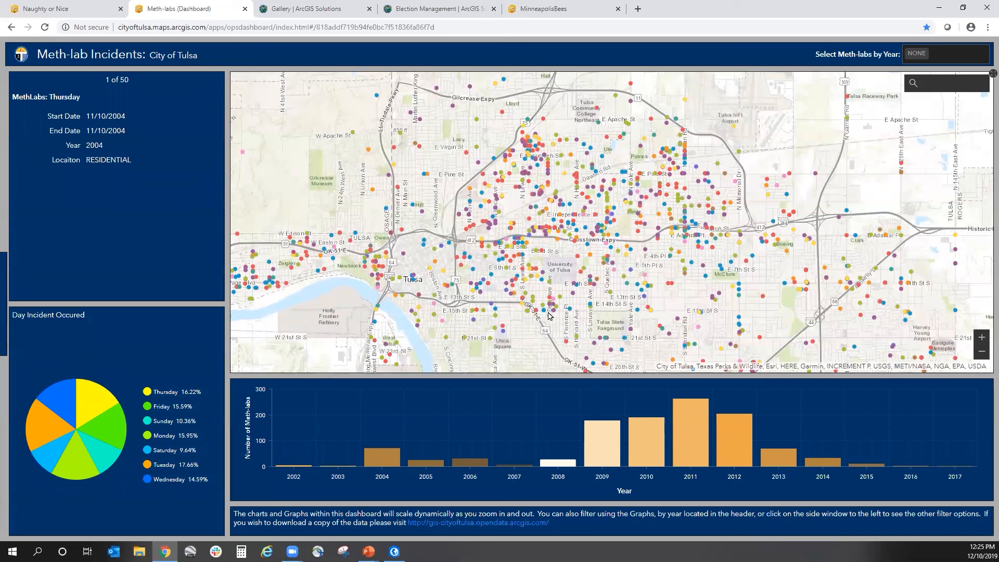
# View the Naughty or Nice dashboard, switch to the PowerPoint slide show and advance to the Questions slide.
pyautogui.click(52, 8)
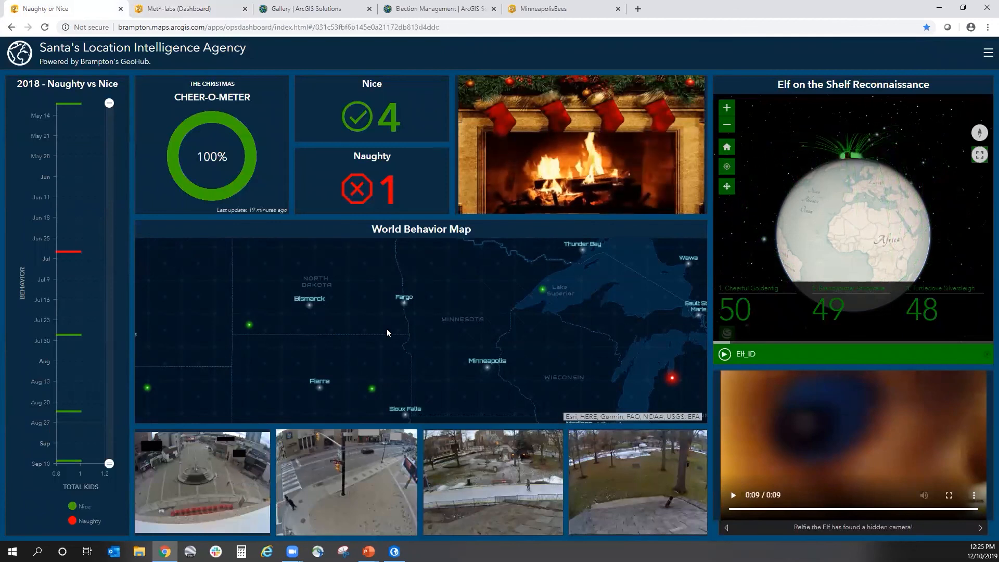
pyautogui.moveTo(369, 551)
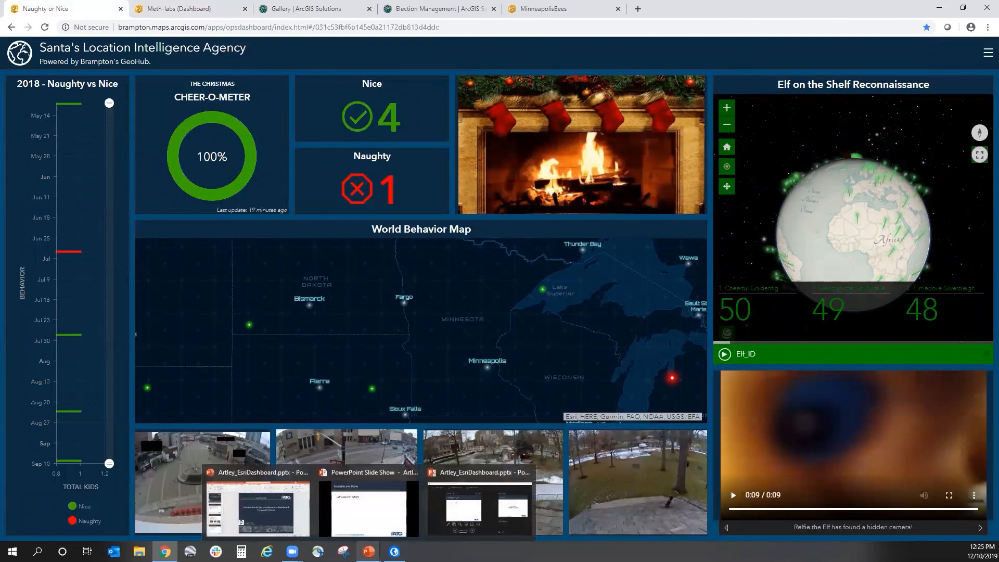
pyautogui.click(367, 471)
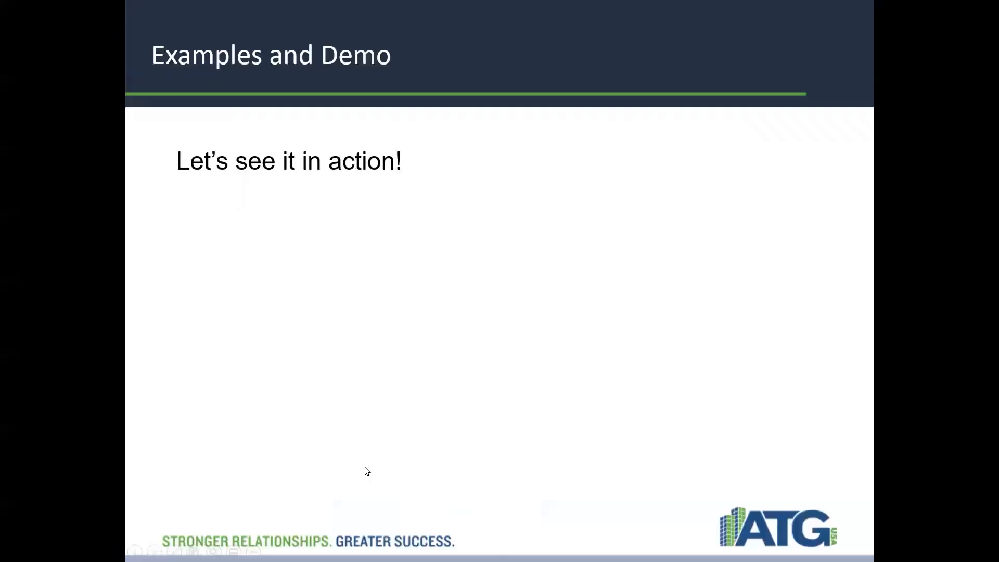
pyautogui.click(360, 441)
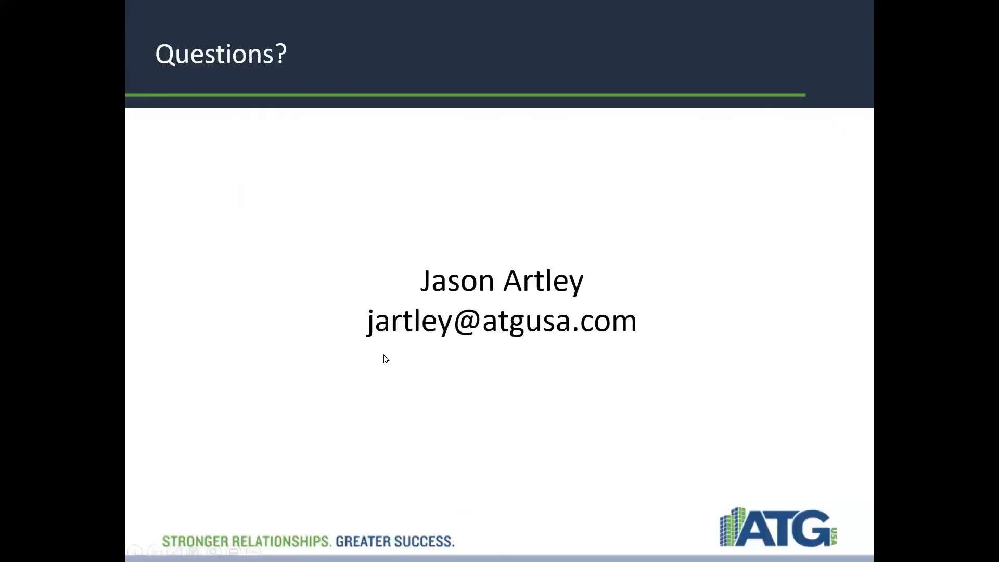